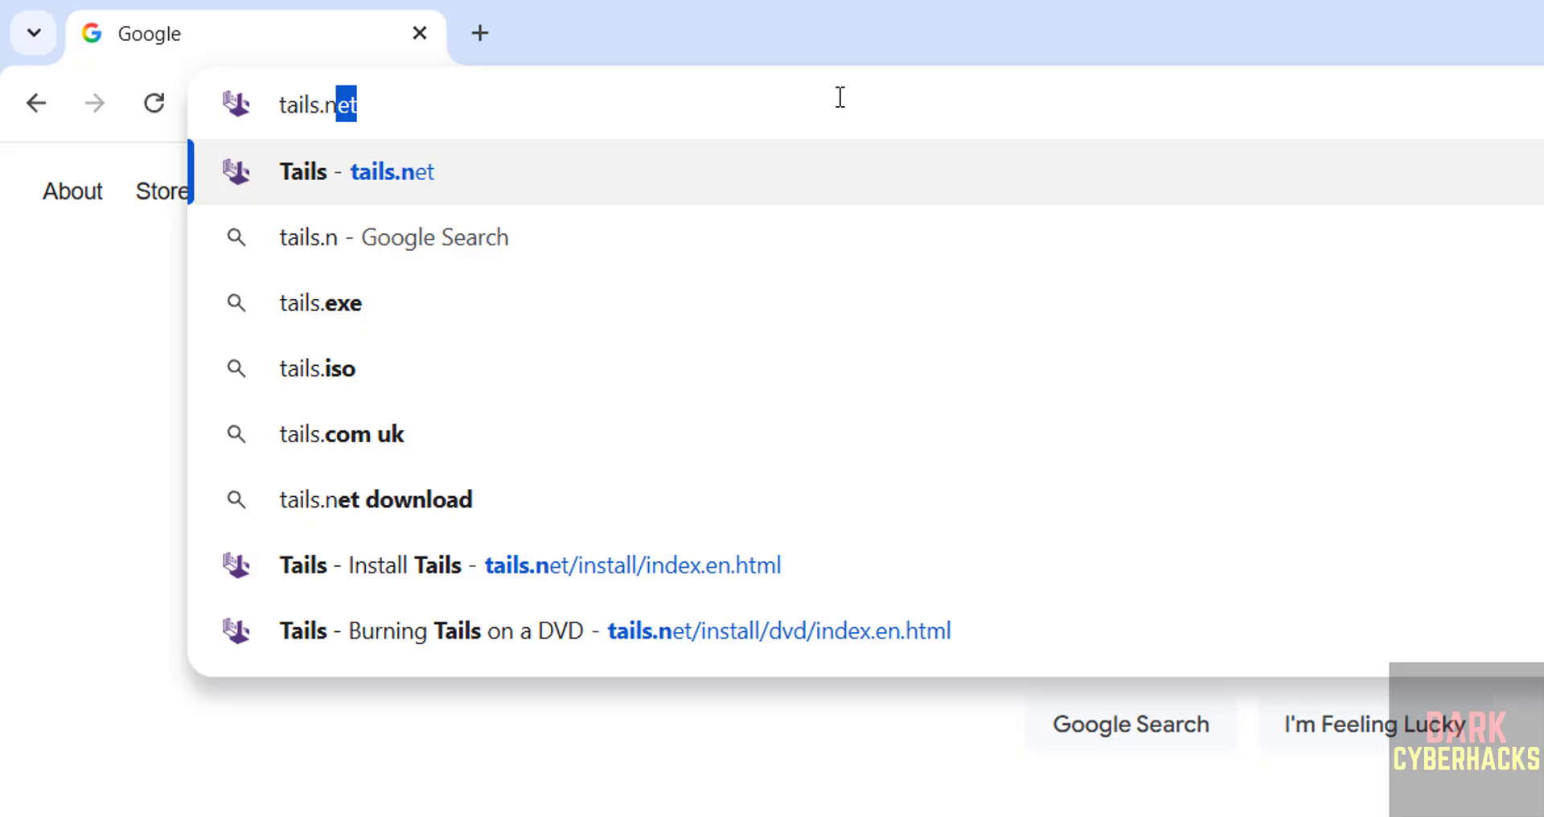
- Open tails.net and start downloading the Tails 7.6.1 ISO image from the Burning a Tails DVD page
{"action": "key", "text": "Return"}
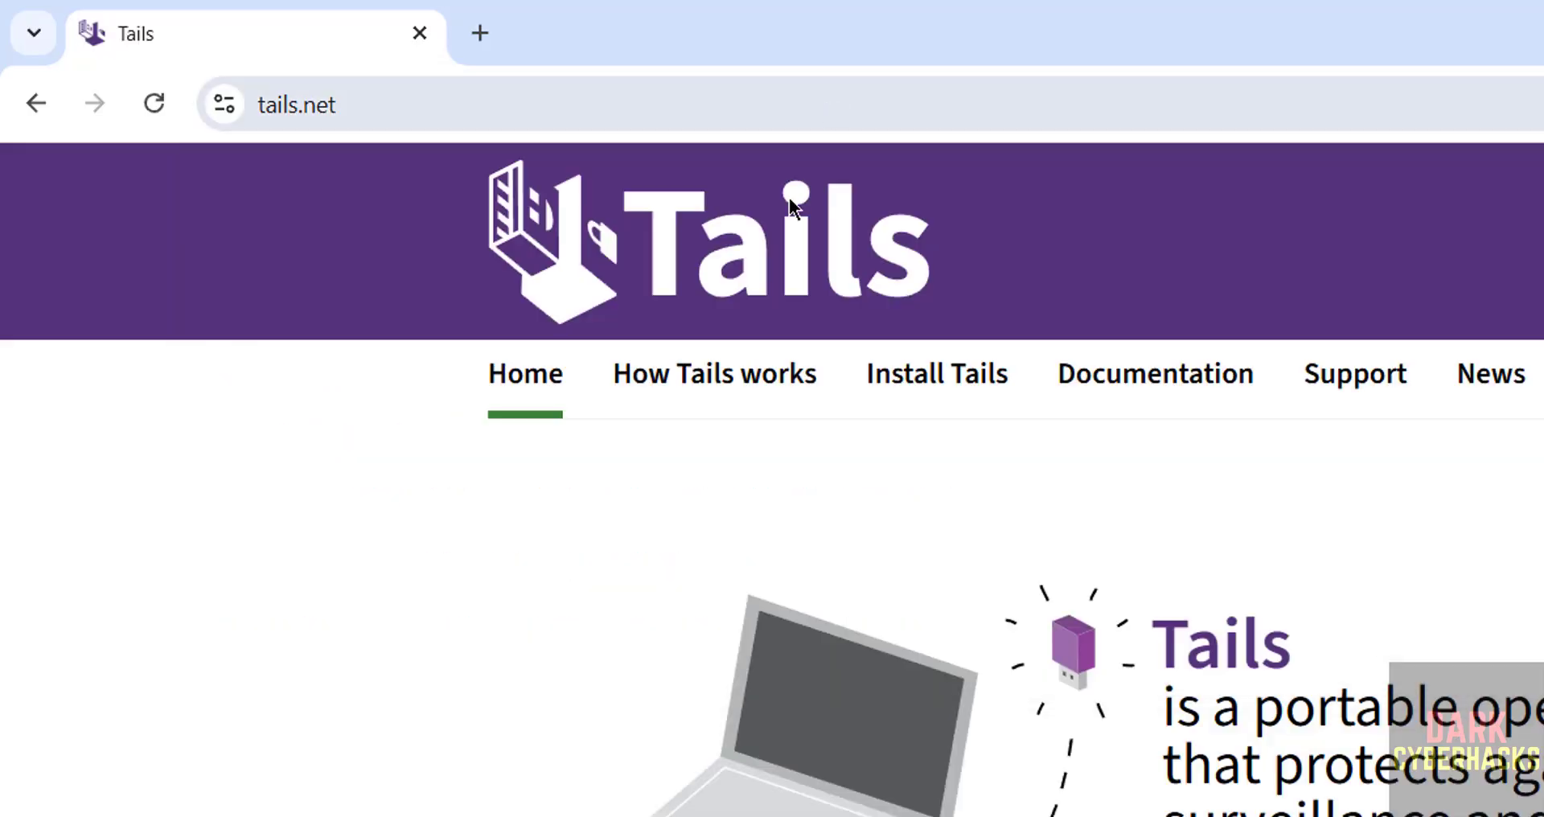
{"action": "left_click", "coordinate": [920, 383]}
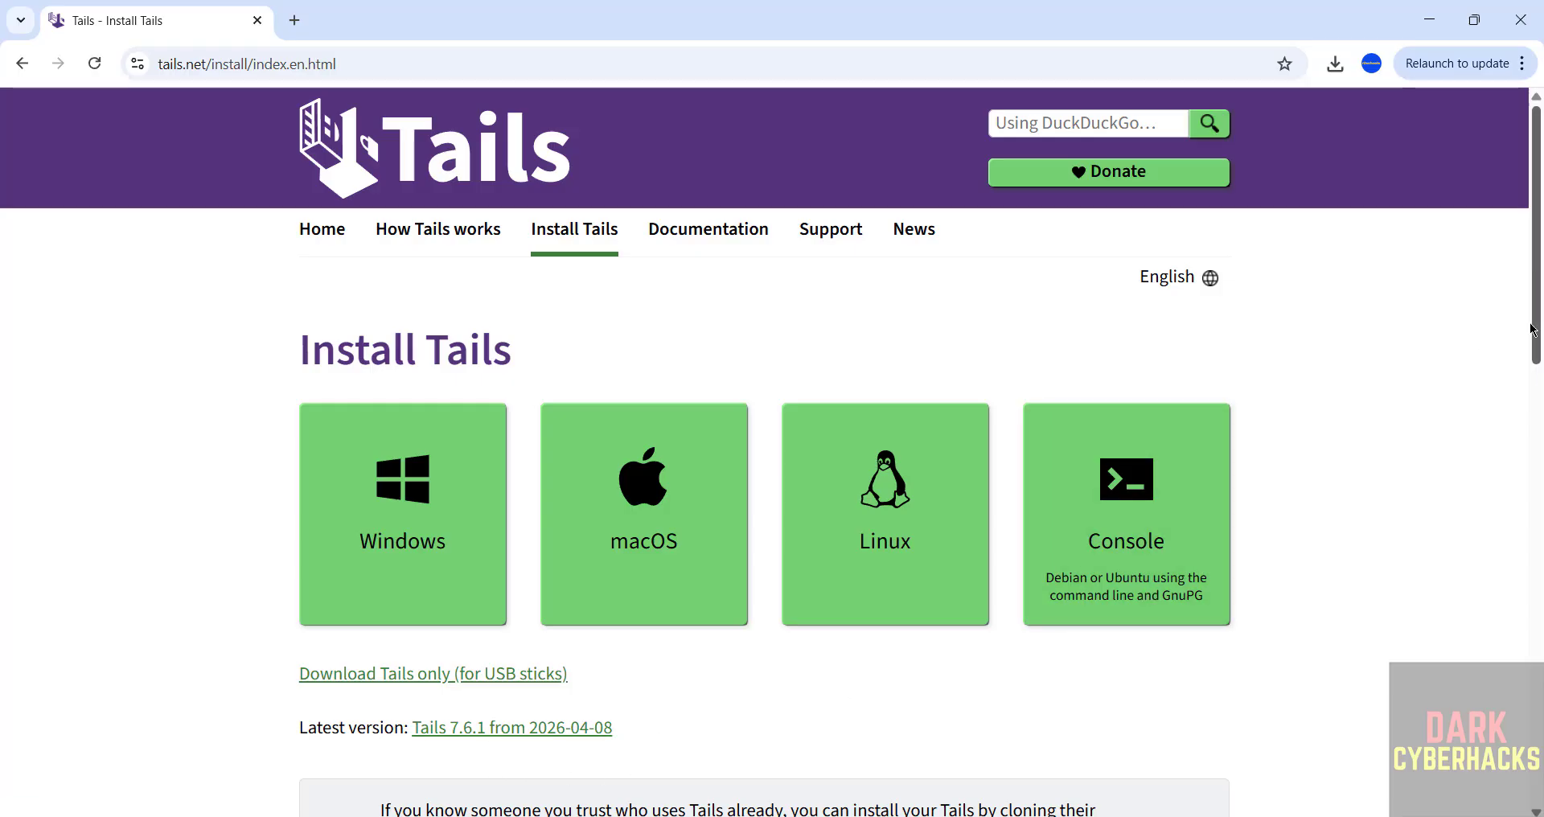
{"action": "left_click_drag", "start_coordinate": [1537, 358], "coordinate": [1536, 648]}
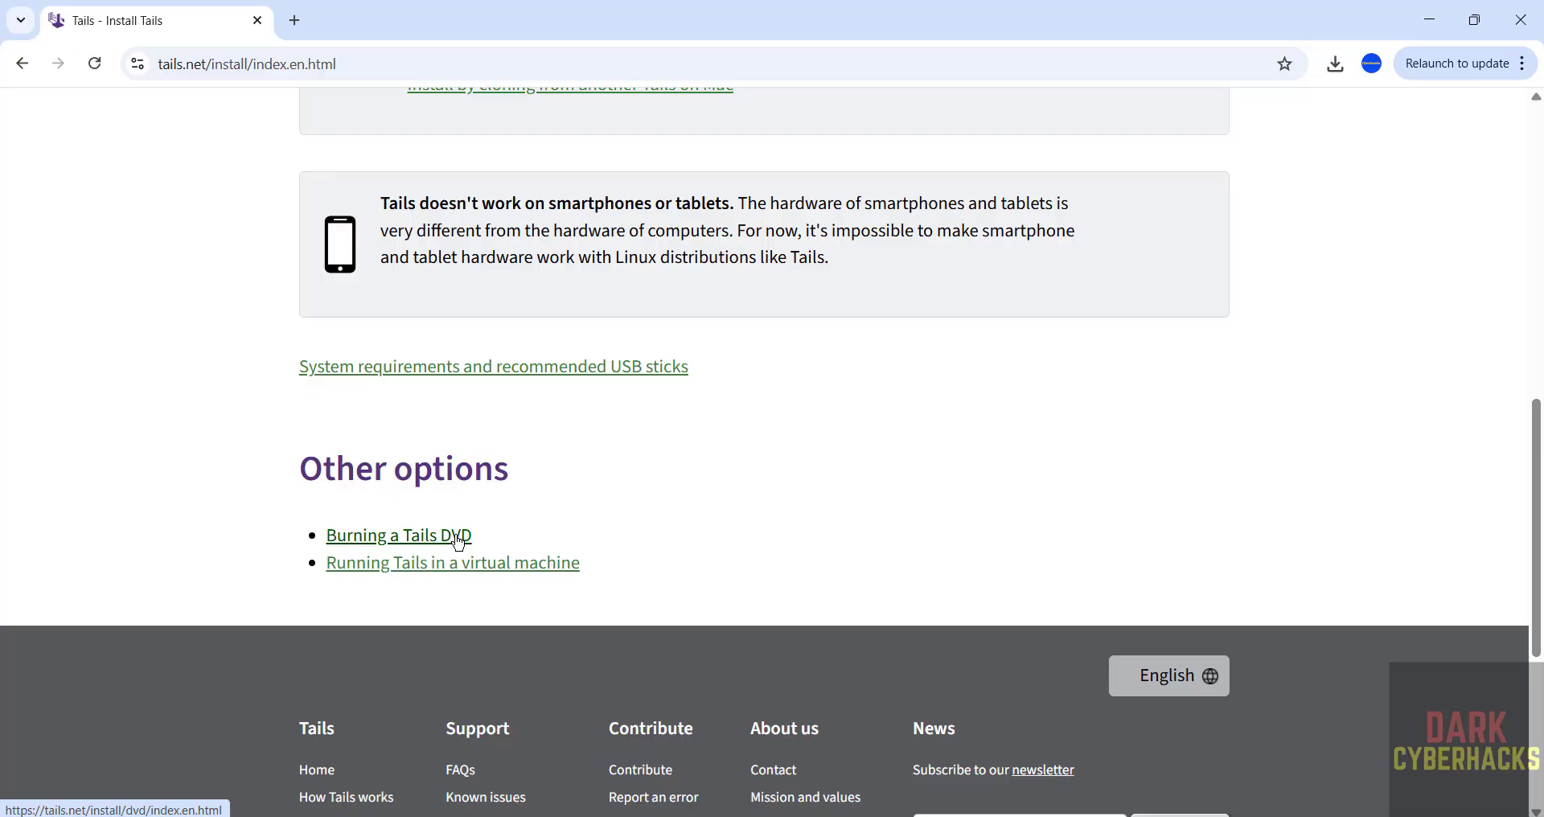
{"action": "left_click", "coordinate": [459, 536]}
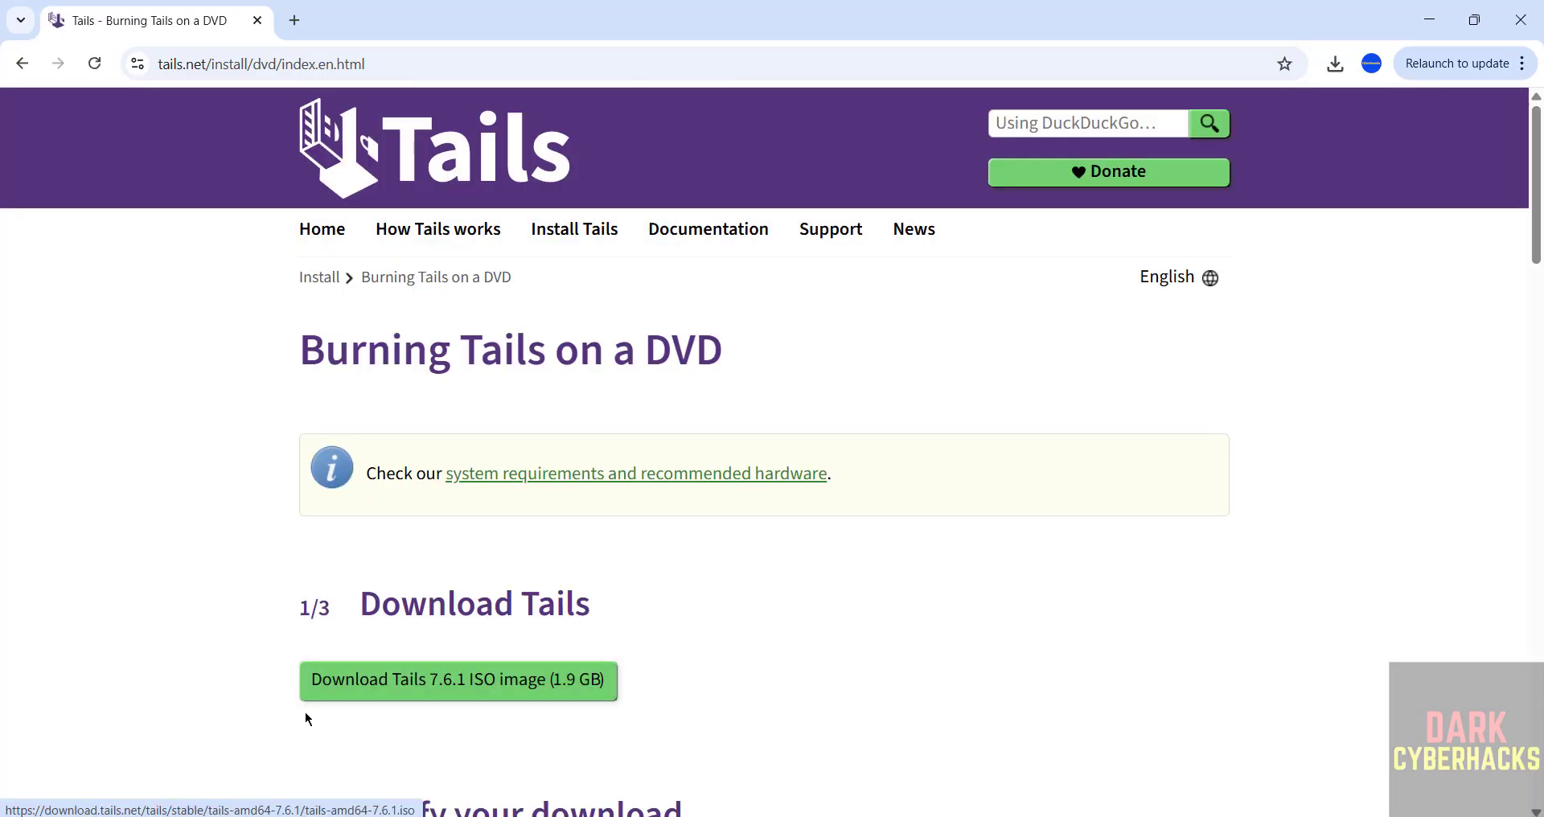
{"action": "left_click", "coordinate": [555, 696]}
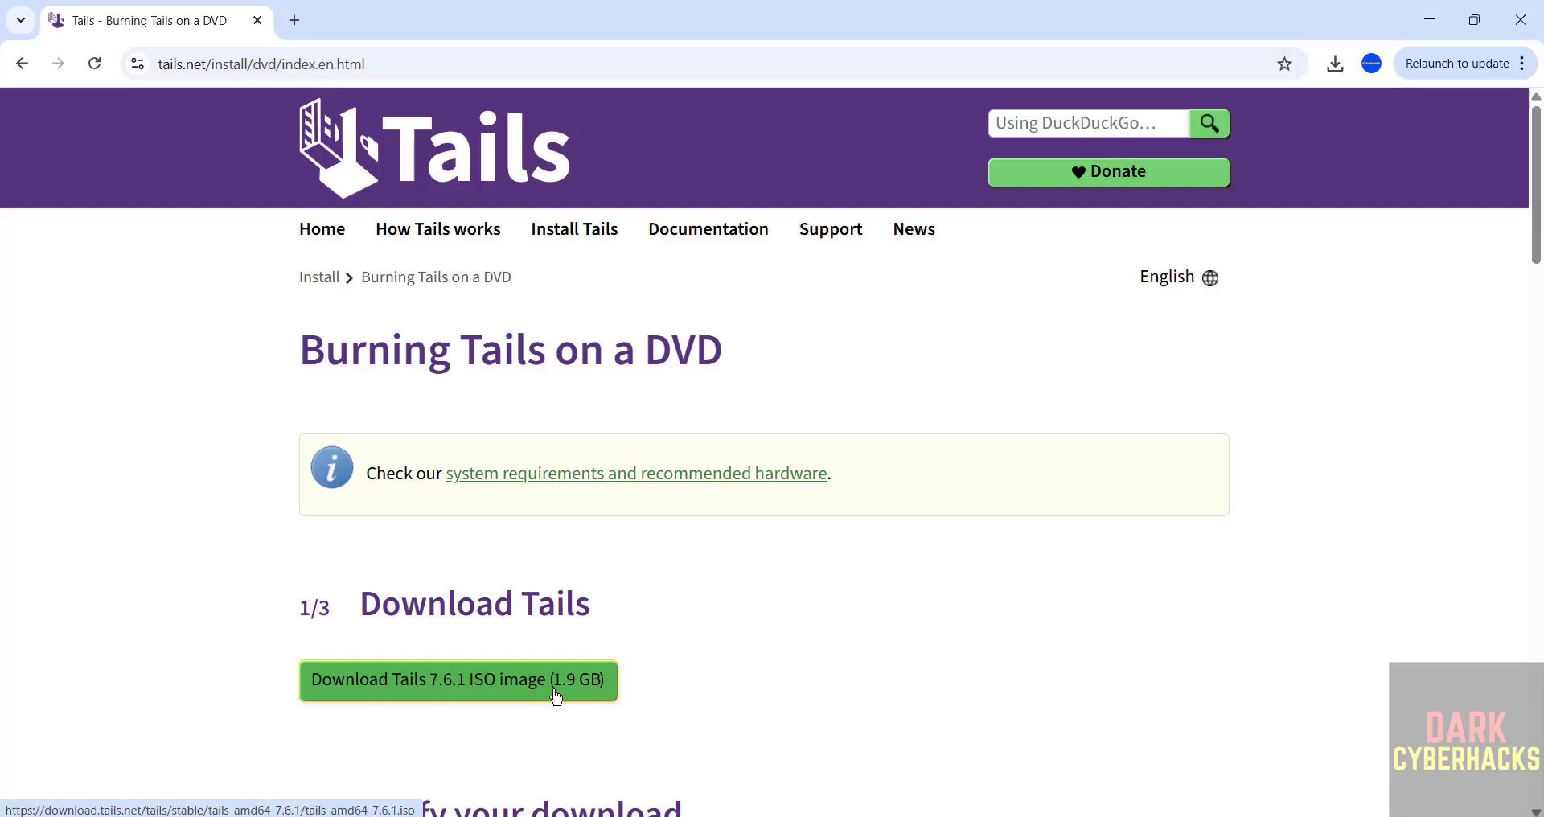
- Cancel the running tails-amd64-7.6.1 (1).iso download and remove its entry from the download history
{"action": "key", "text": "ctrl+j"}
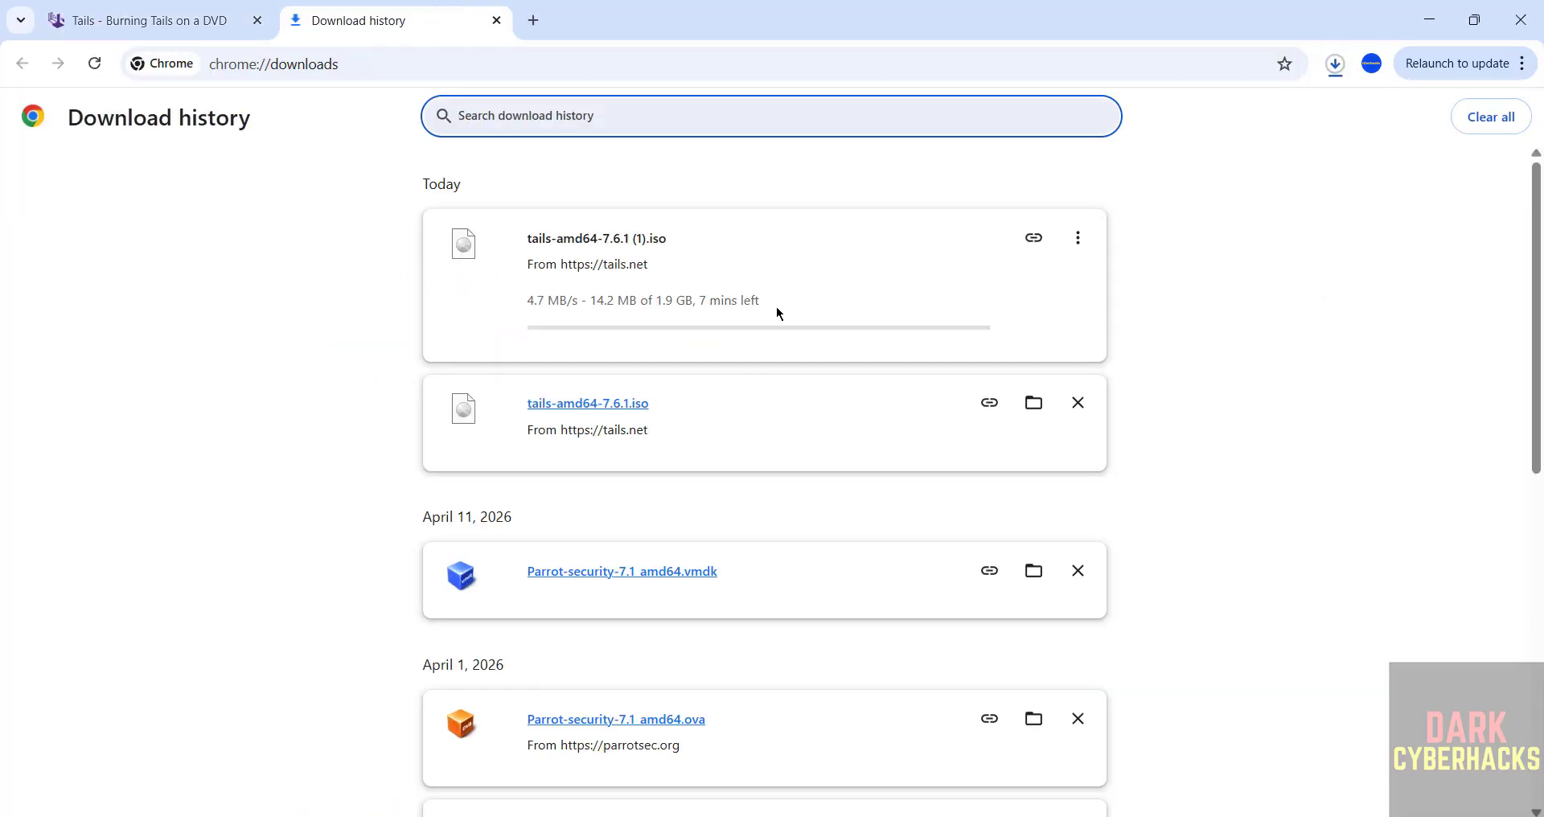
{"action": "left_click", "coordinate": [1079, 238]}
{"action": "left_click", "coordinate": [1037, 282]}
{"action": "left_click", "coordinate": [1078, 238]}
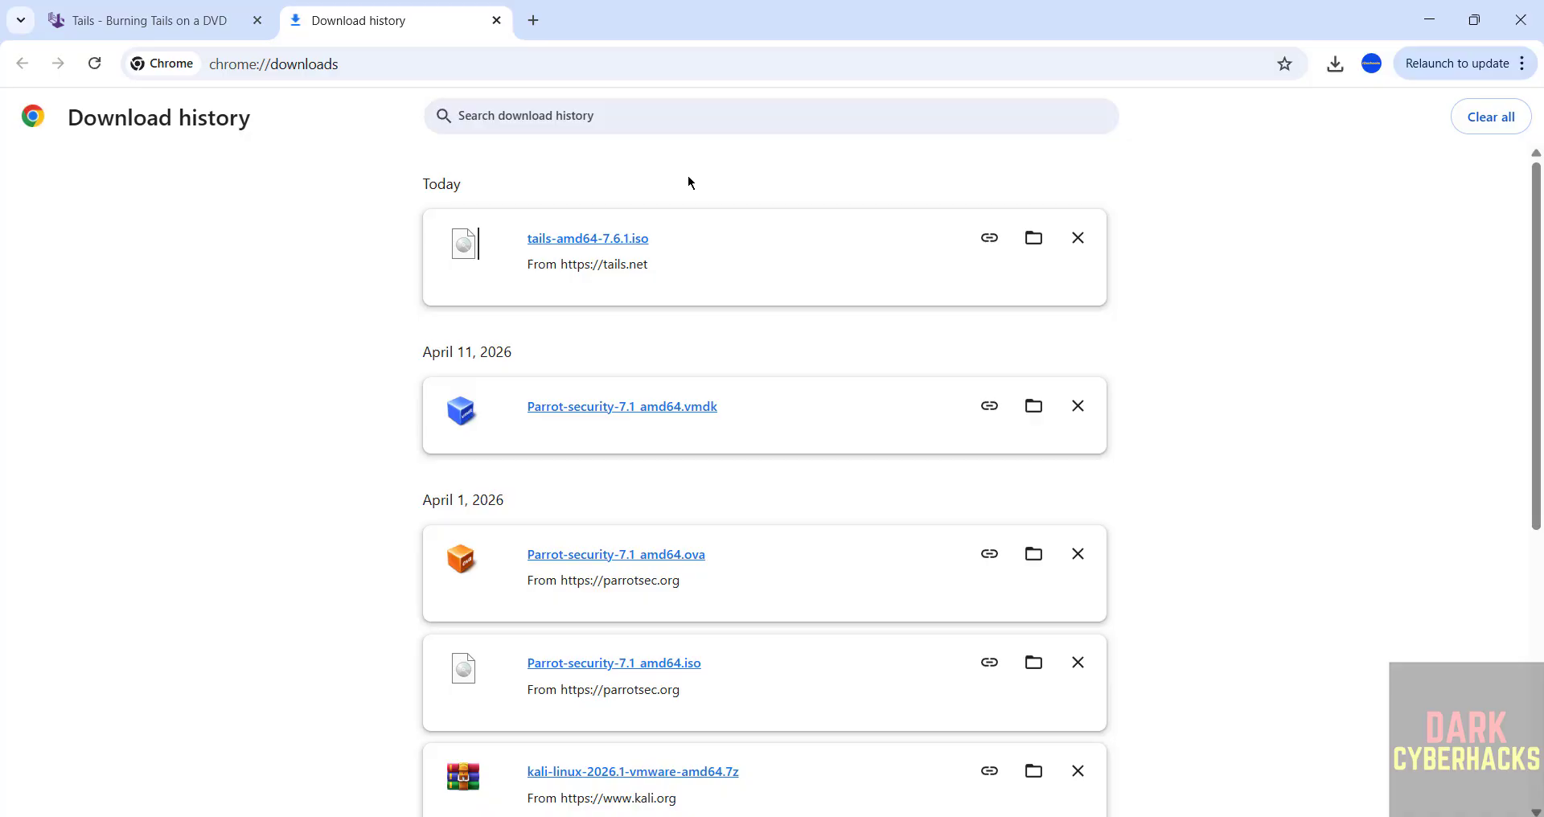
- Switch to VMware Workstation Pro and start a new virtual machine with the Typical configuration
{"action": "key", "text": "super"}
{"action": "type", "text": "vmw"}
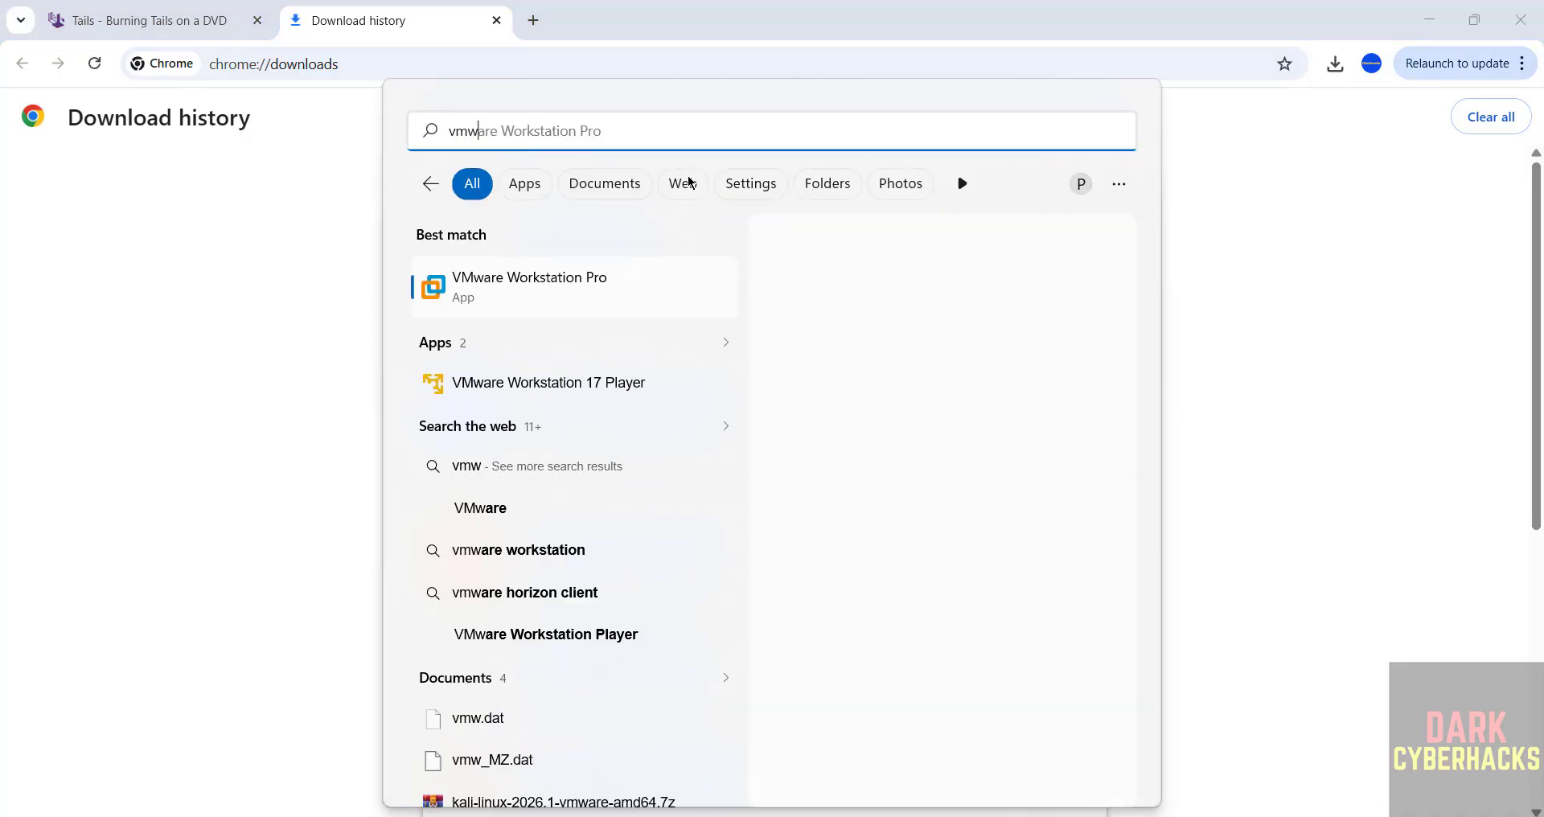
{"action": "left_click", "coordinate": [584, 295]}
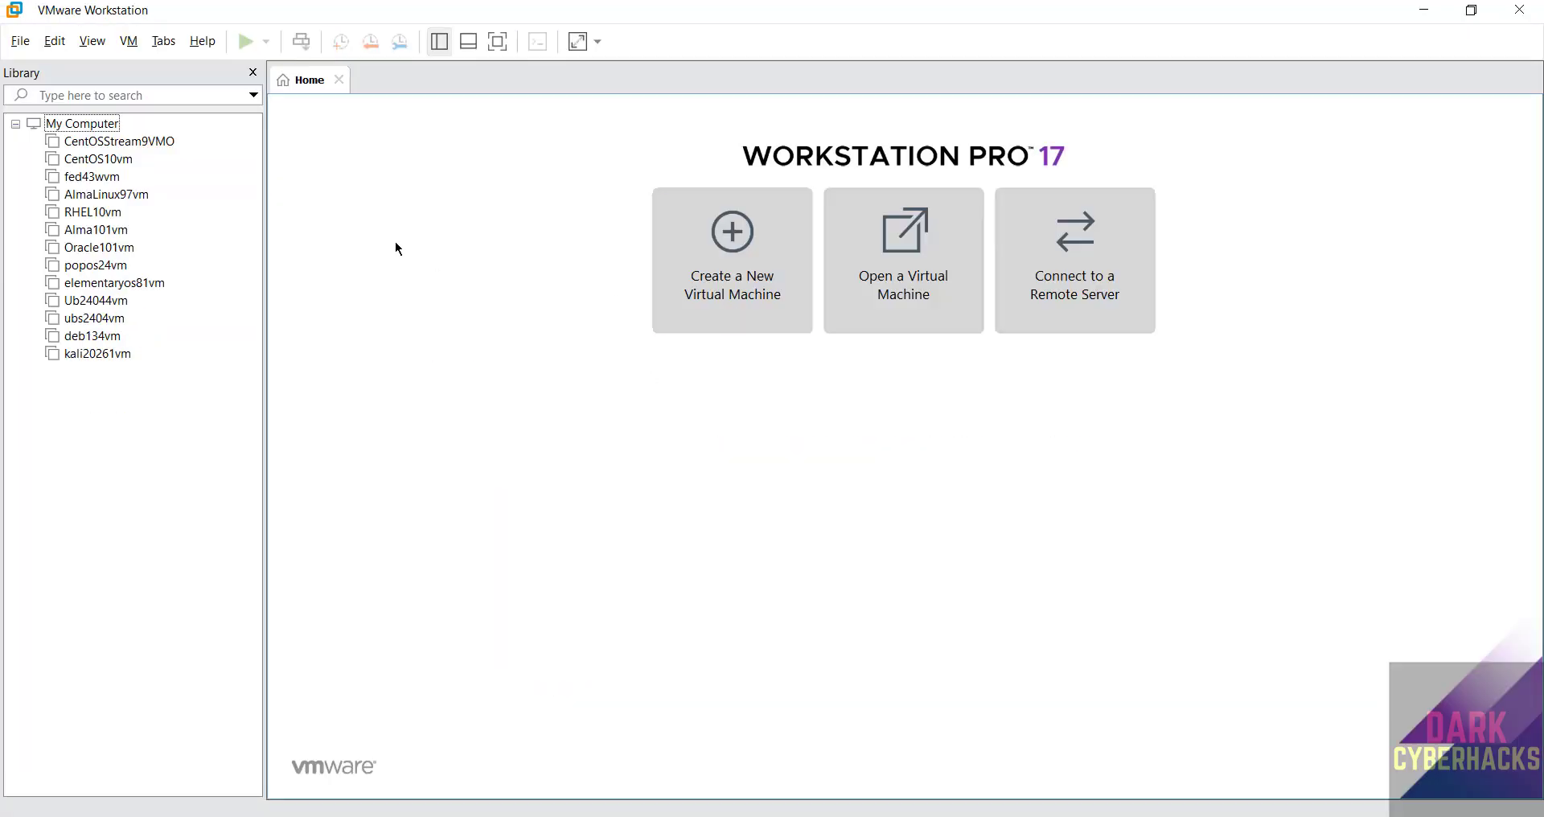
{"action": "left_click", "coordinate": [17, 41]}
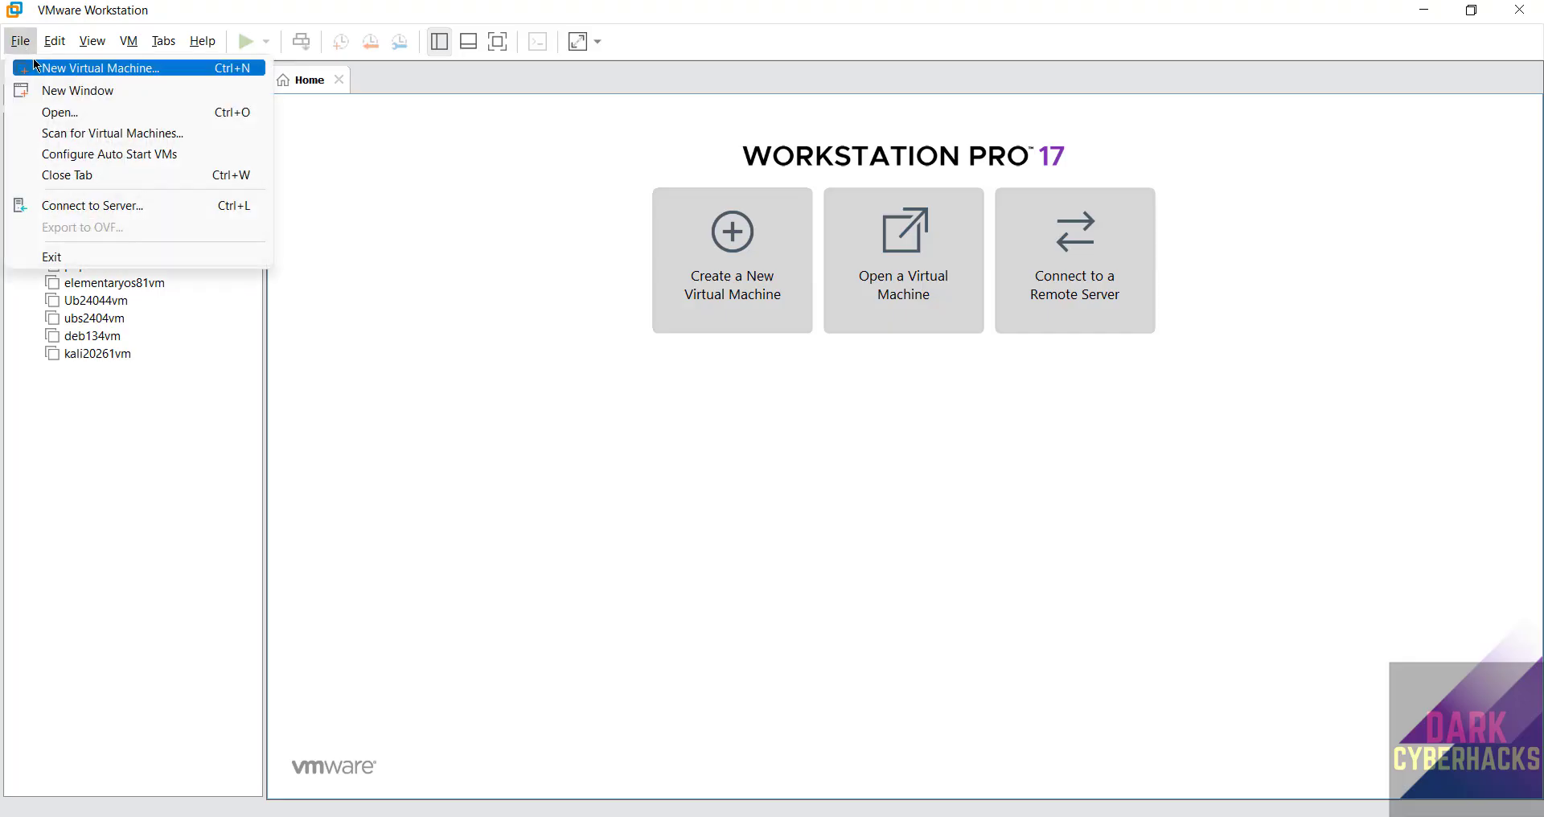
{"action": "left_click", "coordinate": [81, 62]}
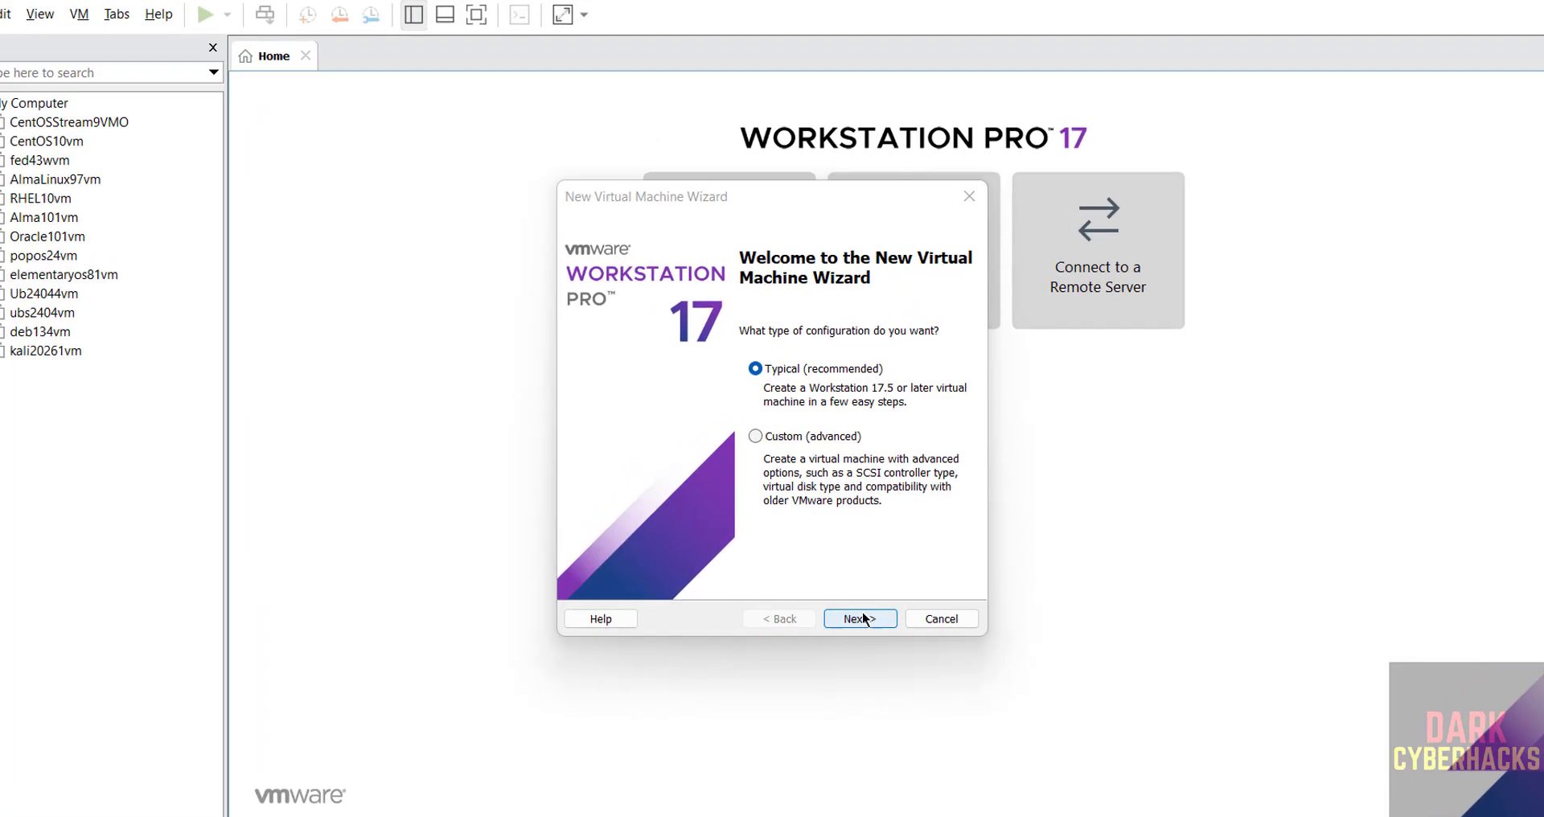
{"action": "left_click", "coordinate": [841, 599]}
- Use tails-amd64-7.6.1.iso from the Downloads folder on One Touch (E:) as the installer disc image
{"action": "left_click", "coordinate": [567, 428]}
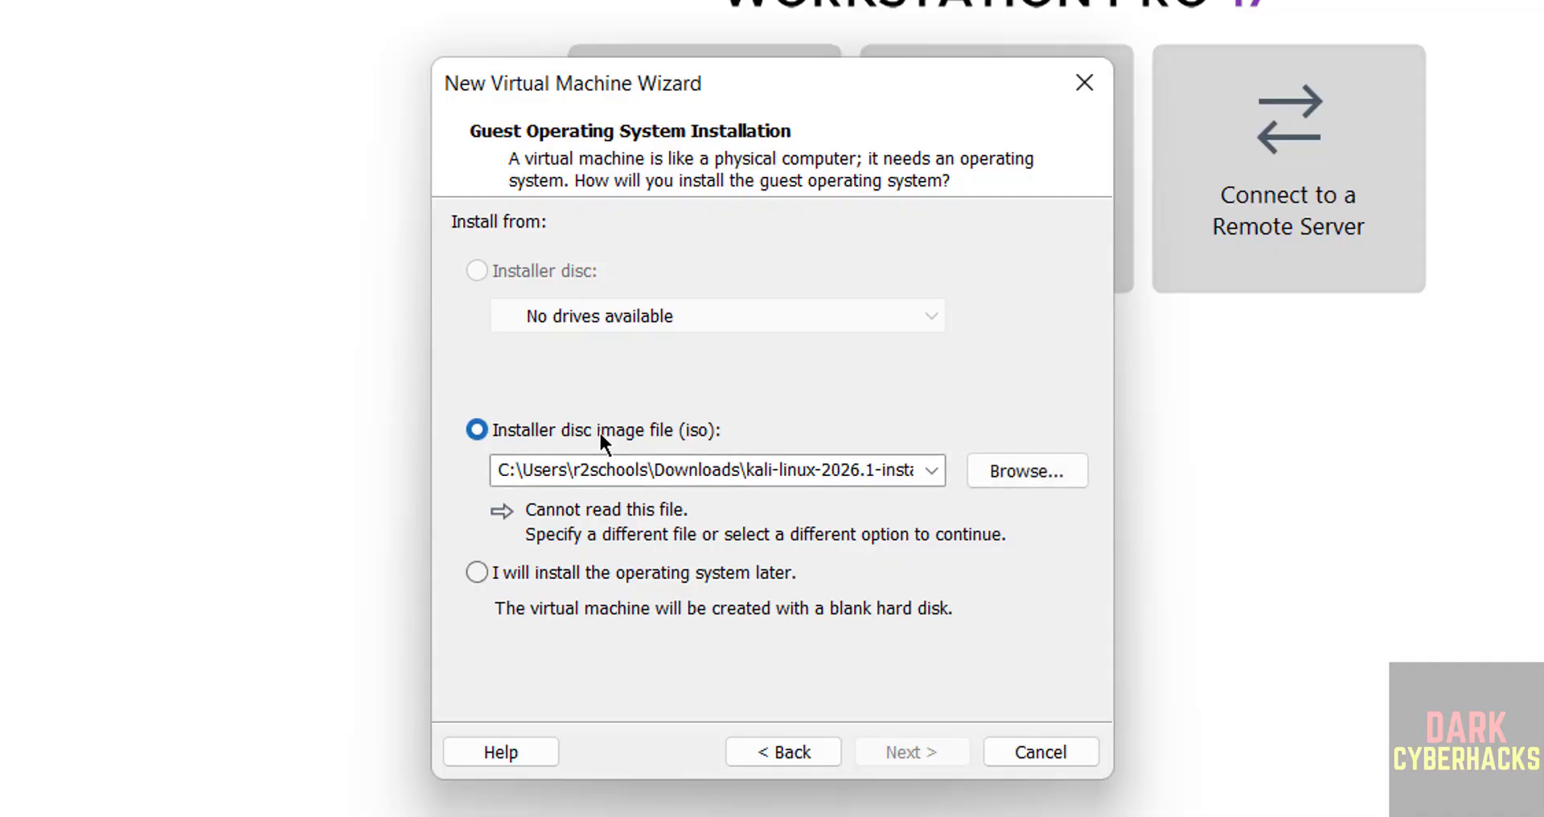
{"action": "left_click", "coordinate": [1023, 471]}
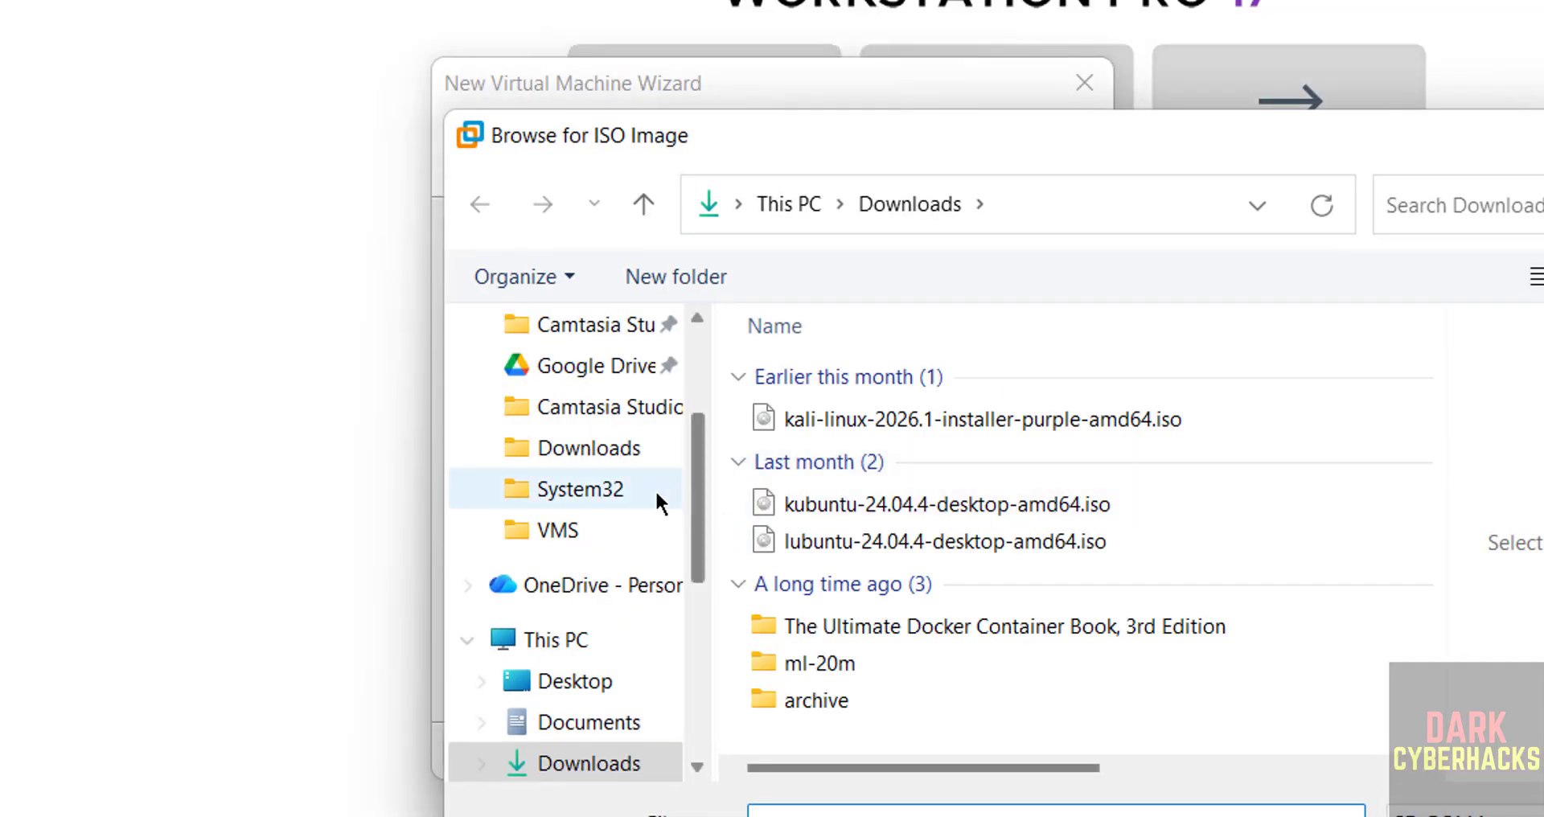
{"action": "scroll", "coordinate": [697, 516], "scroll_direction": "down", "scroll_amount": 5}
{"action": "left_click", "coordinate": [572, 749]}
{"action": "double_click", "coordinate": [854, 480]}
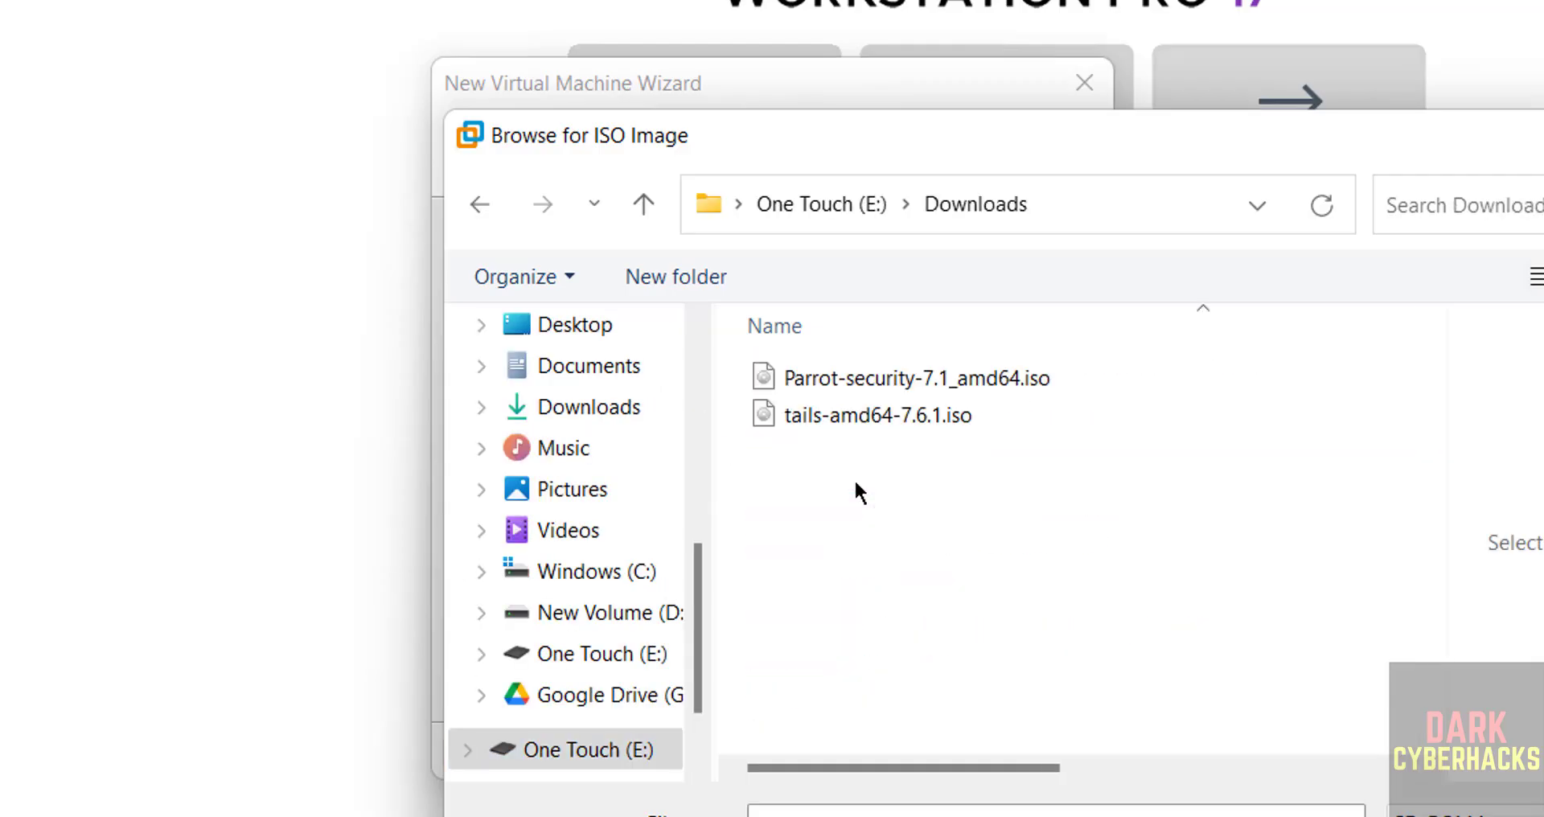
{"action": "left_click", "coordinate": [876, 415]}
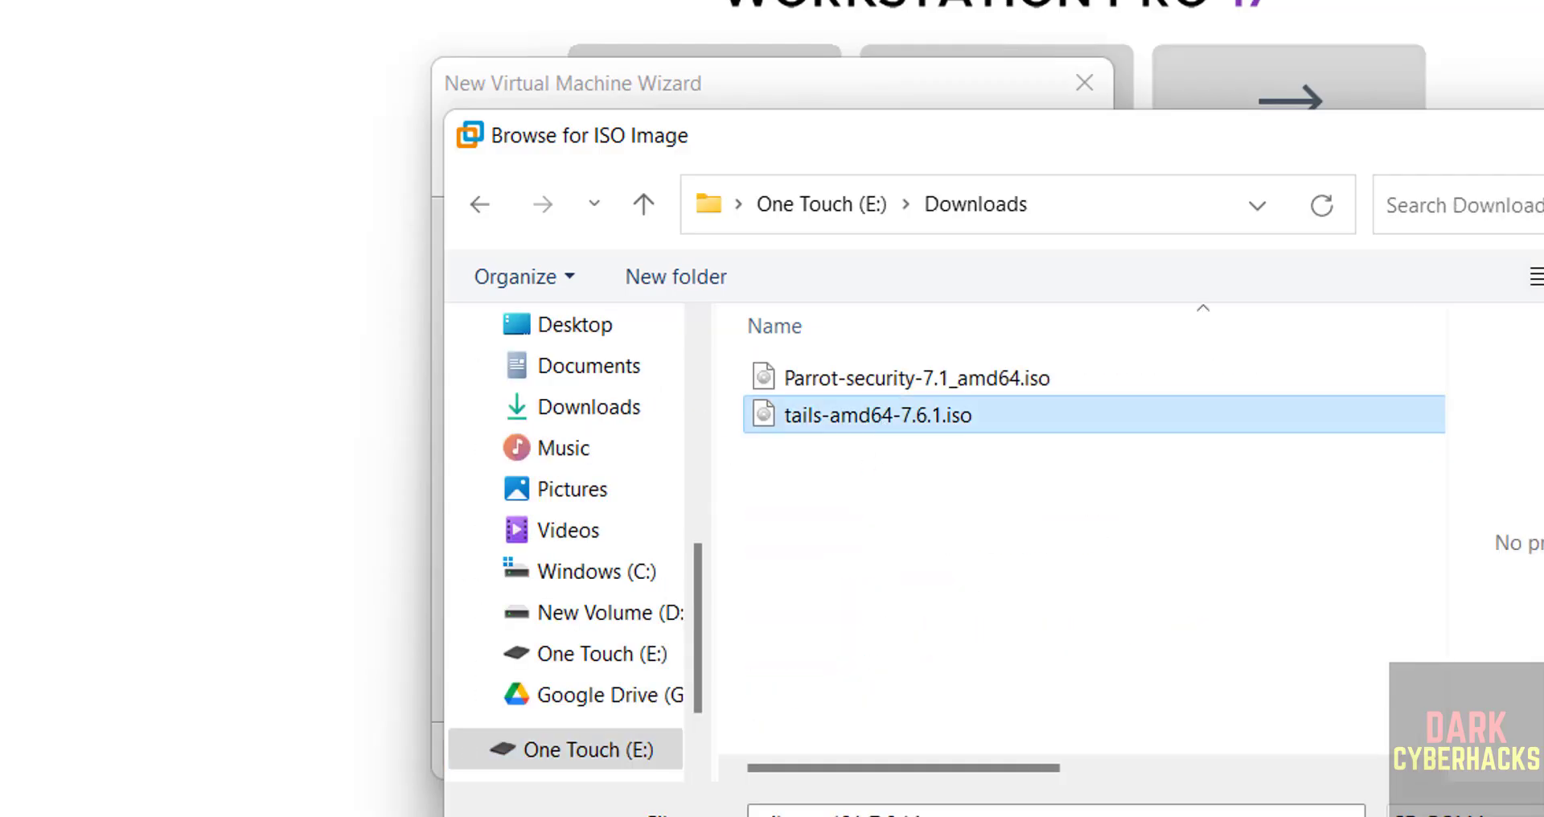
{"action": "key", "text": "Return"}
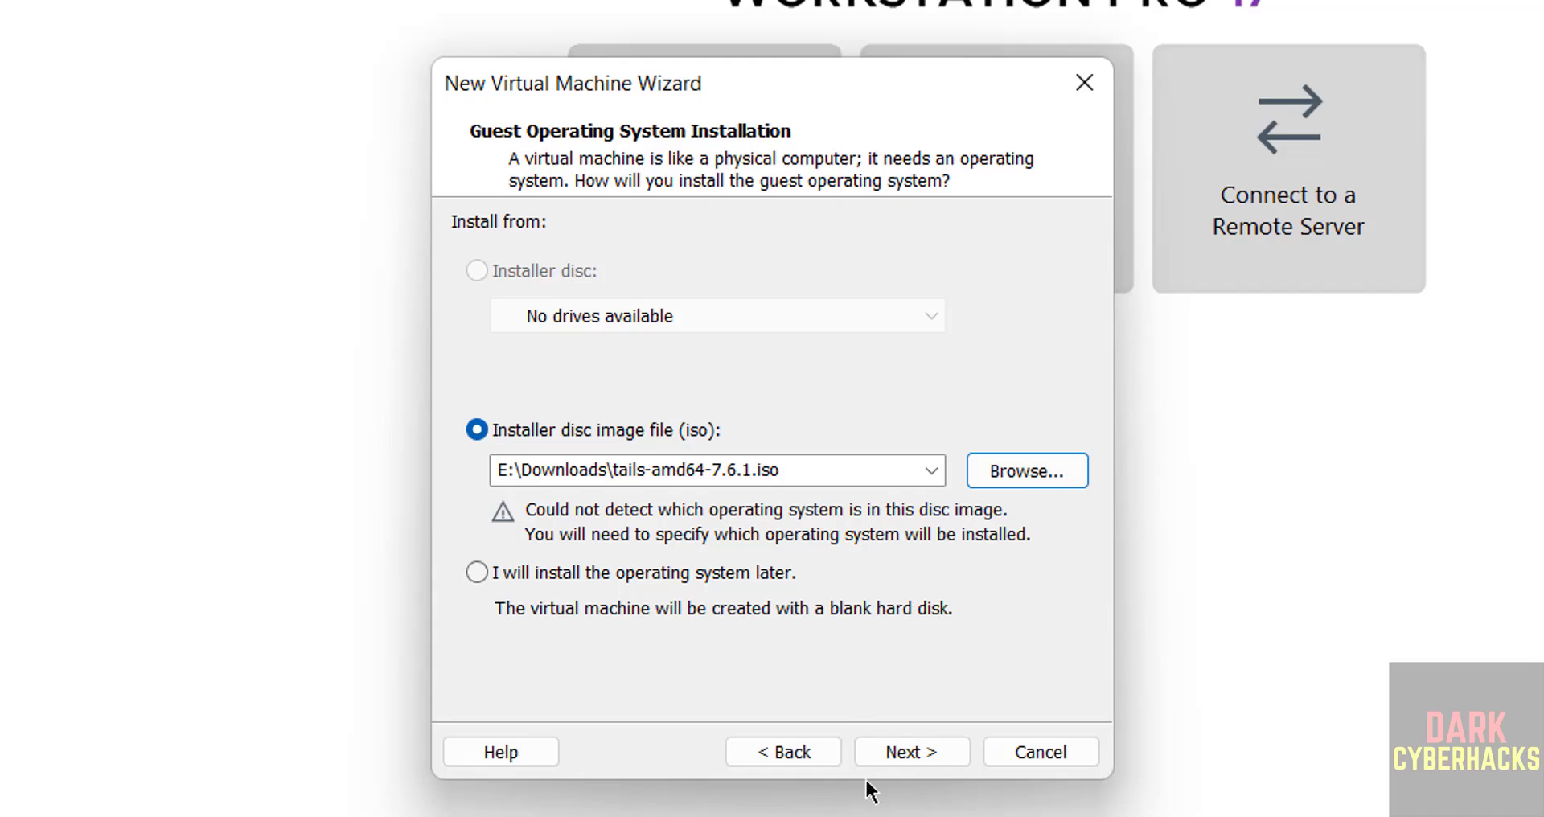
{"action": "left_click", "coordinate": [889, 745]}
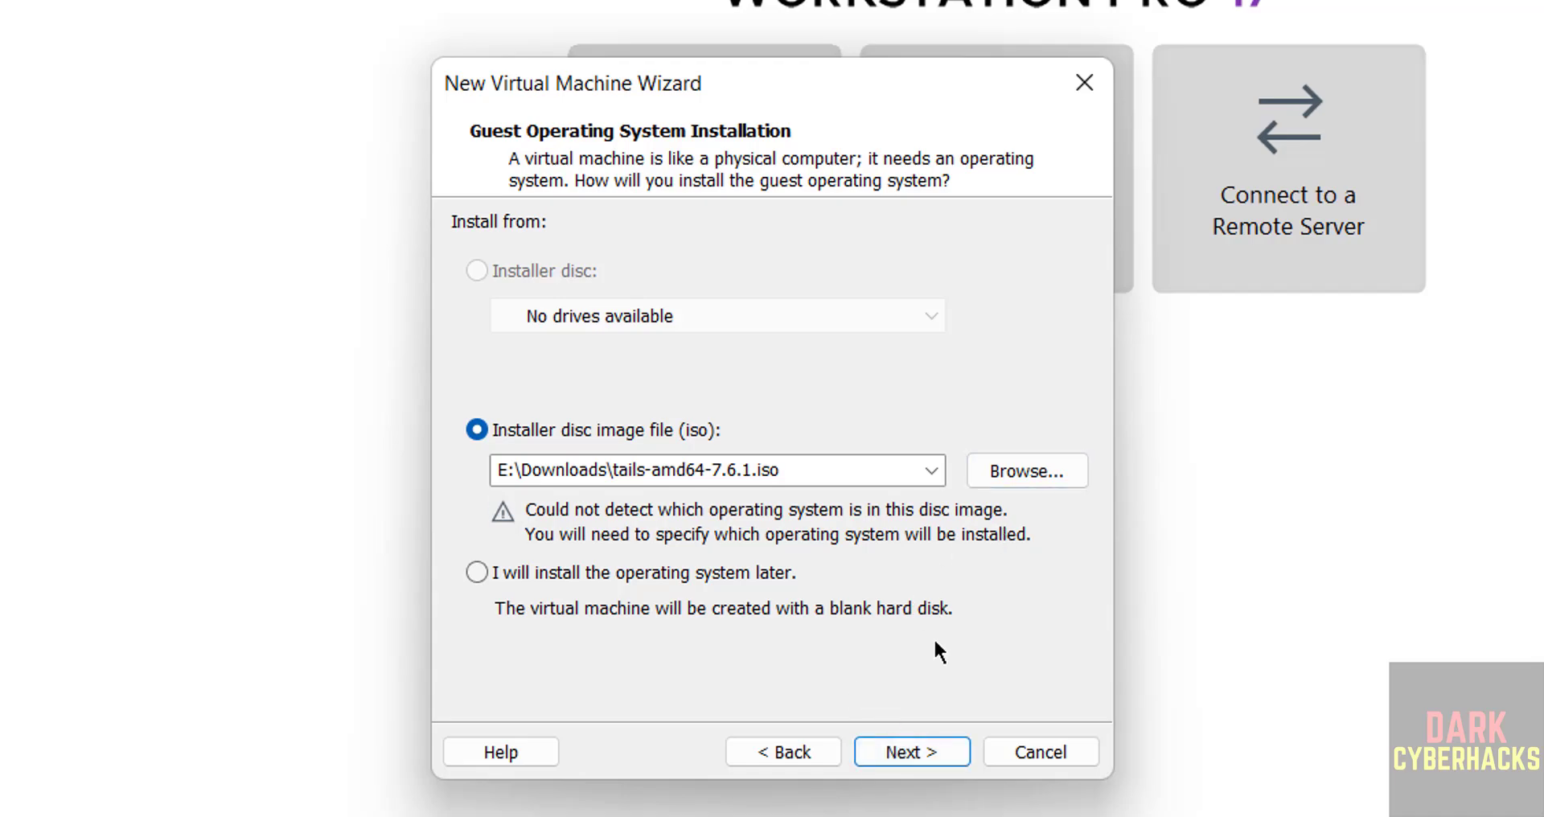
{"action": "left_click", "coordinate": [889, 751]}
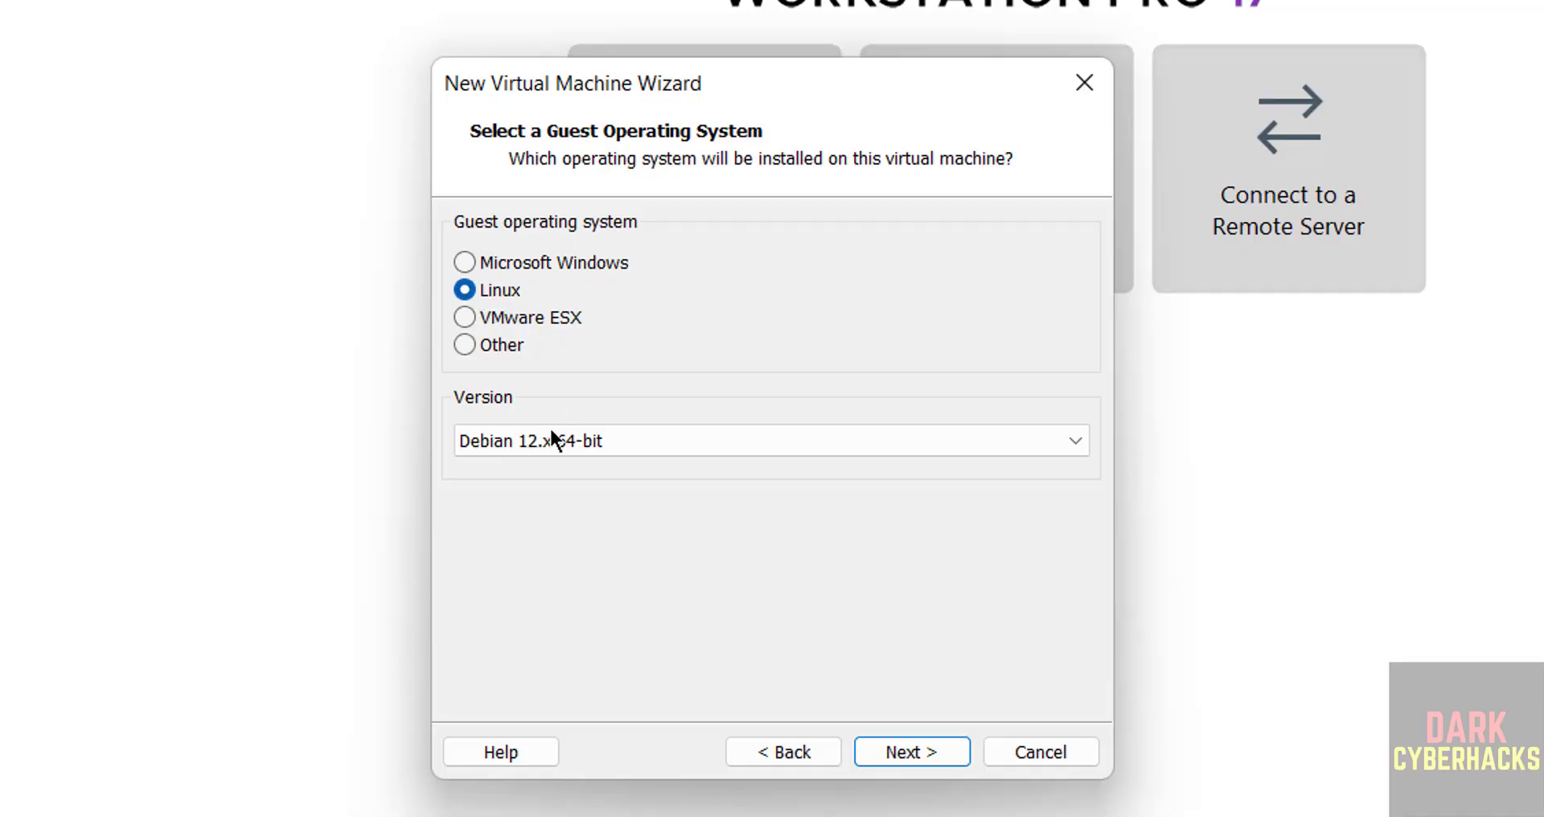
- Accept Linux with Debian 12.x 64-bit as the guest operating system and name the virtual machine tails761vm
{"action": "left_click", "coordinate": [906, 747]}
{"action": "type", "text": "ta"}
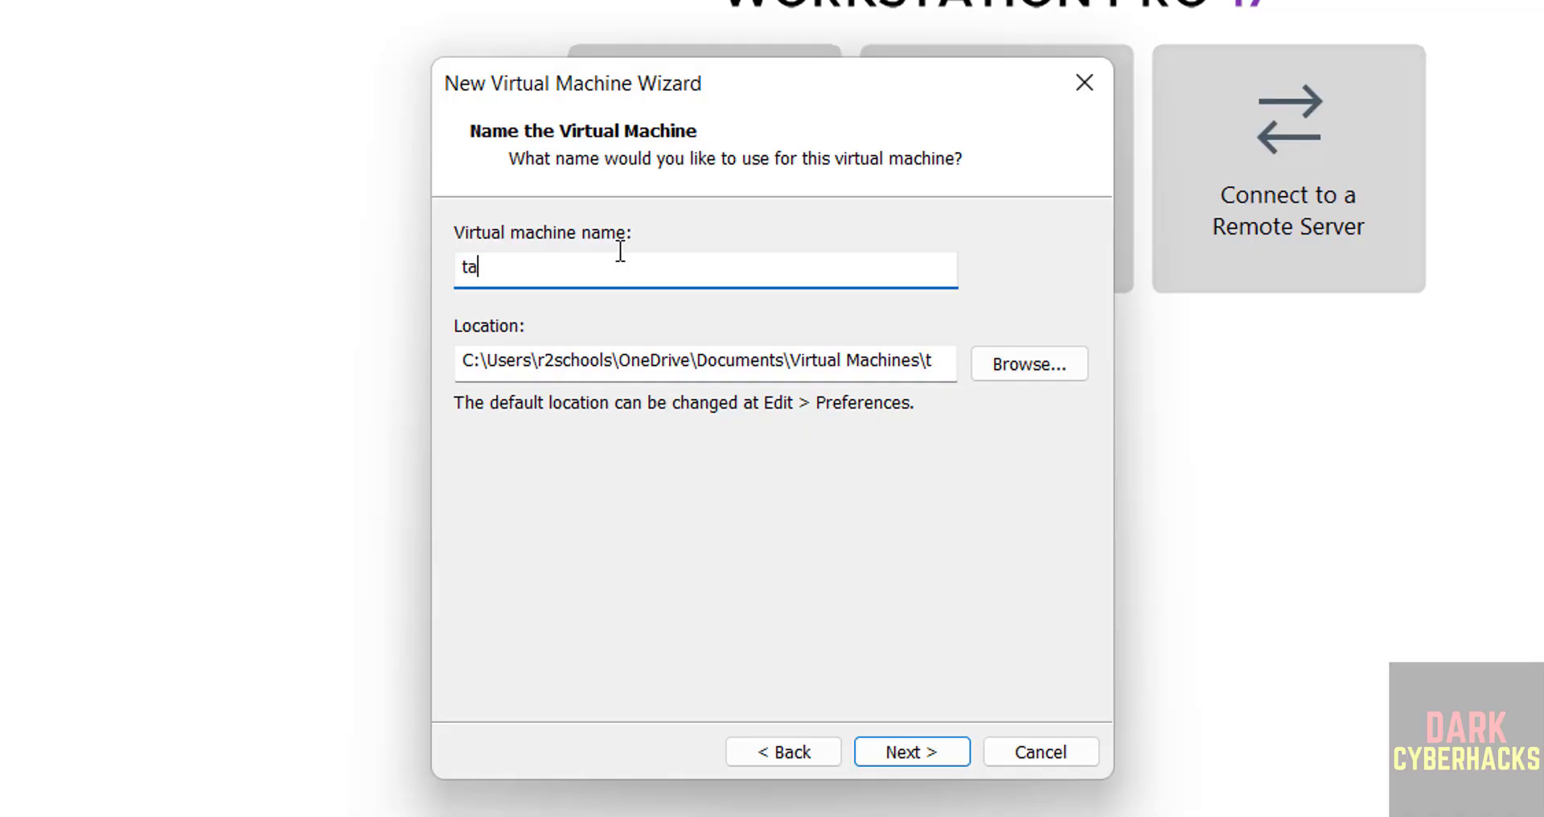
{"action": "type", "text": "ils761vm"}
- Copy the virtual machine name and browse to the VMS folder on One Touch (E:) for the machine's location
{"action": "key", "text": "ctrl+a"}
{"action": "key", "text": "ctrl+c"}
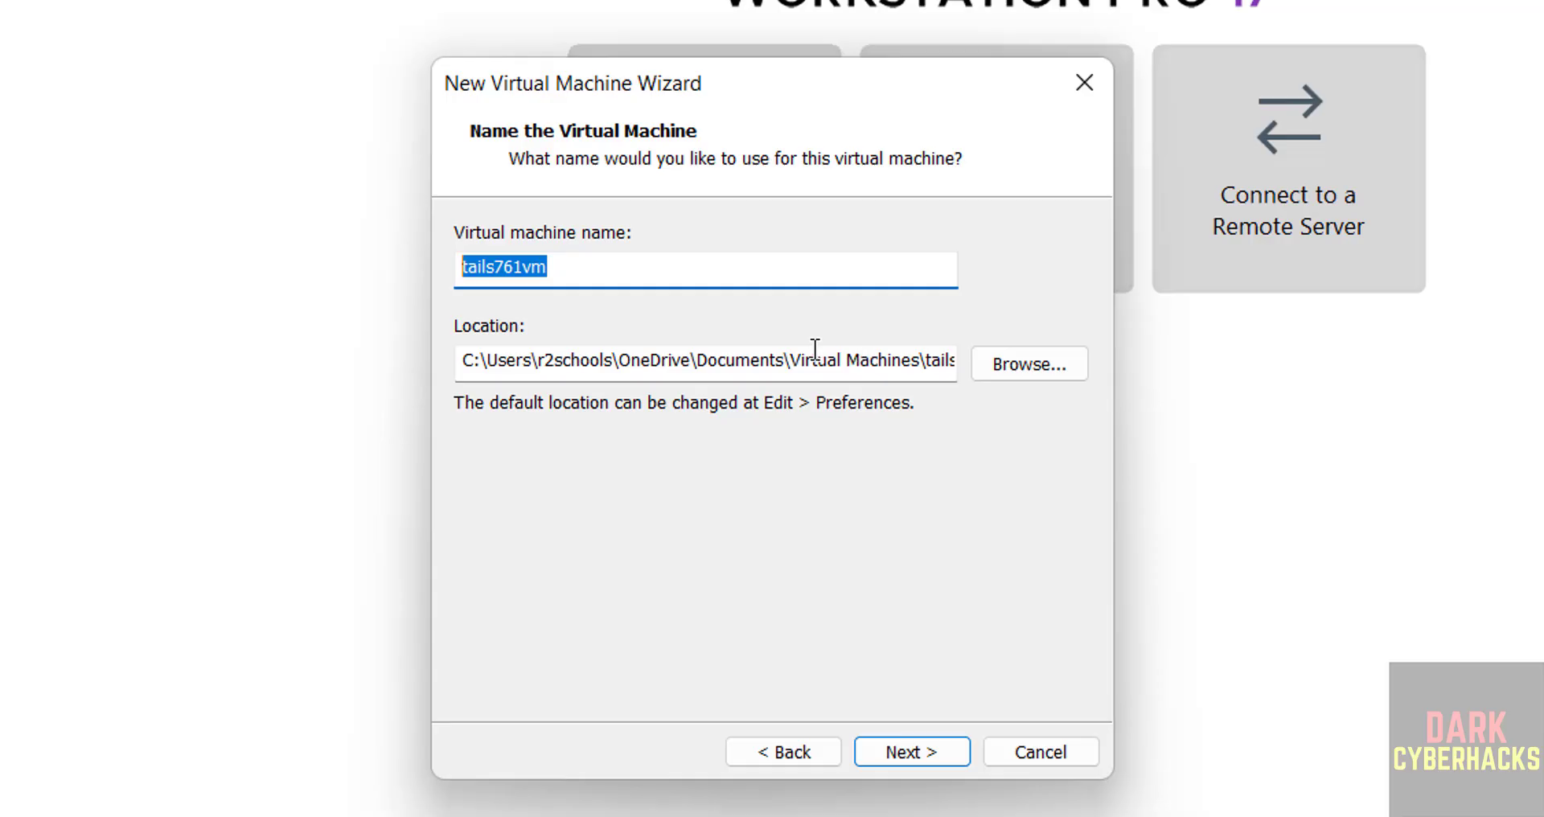
{"action": "left_click", "coordinate": [1034, 357]}
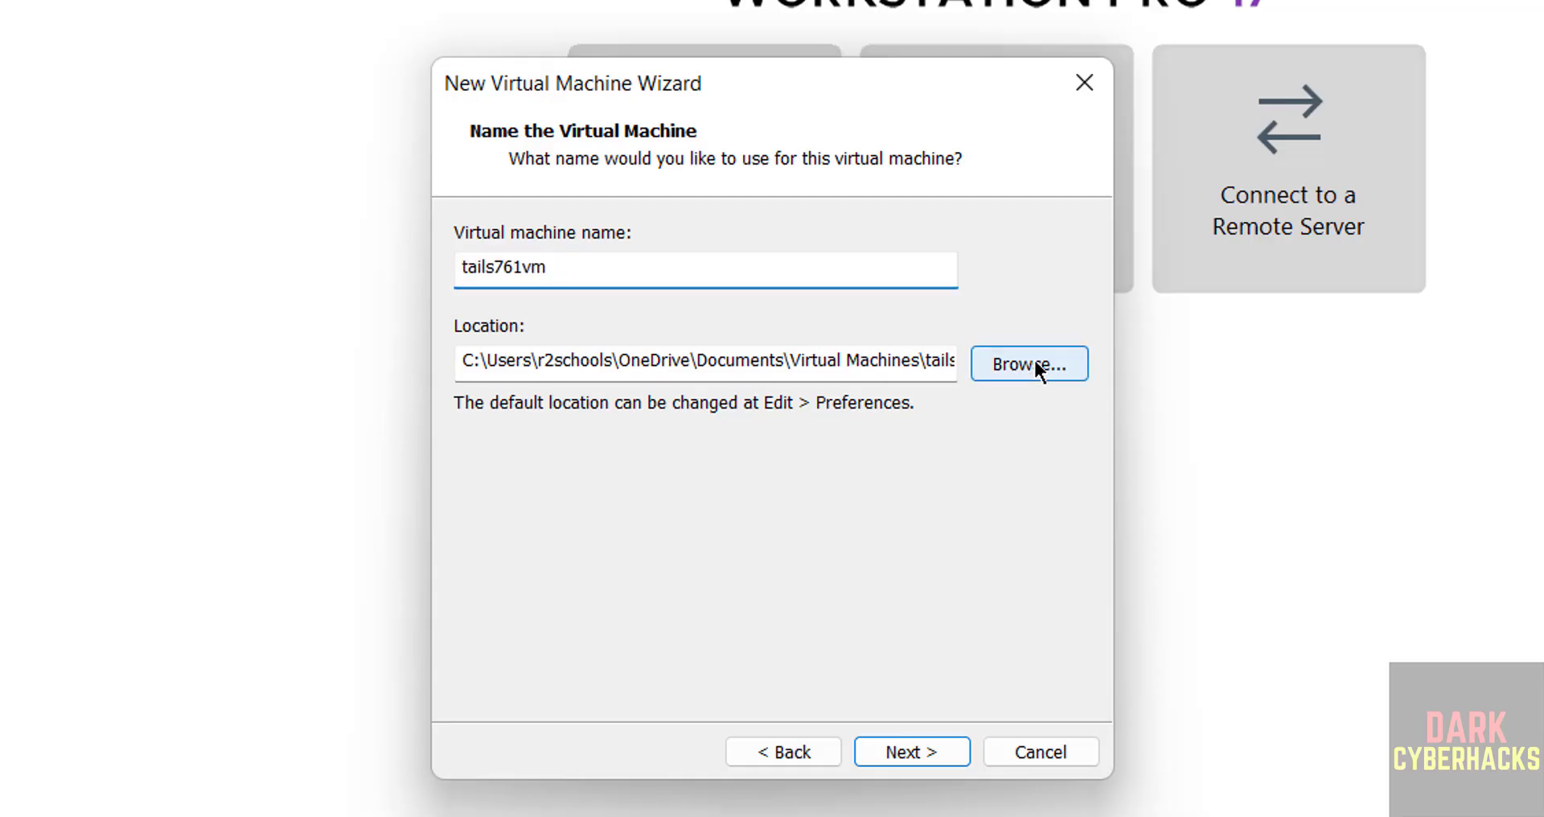
{"action": "left_click", "coordinate": [965, 648]}
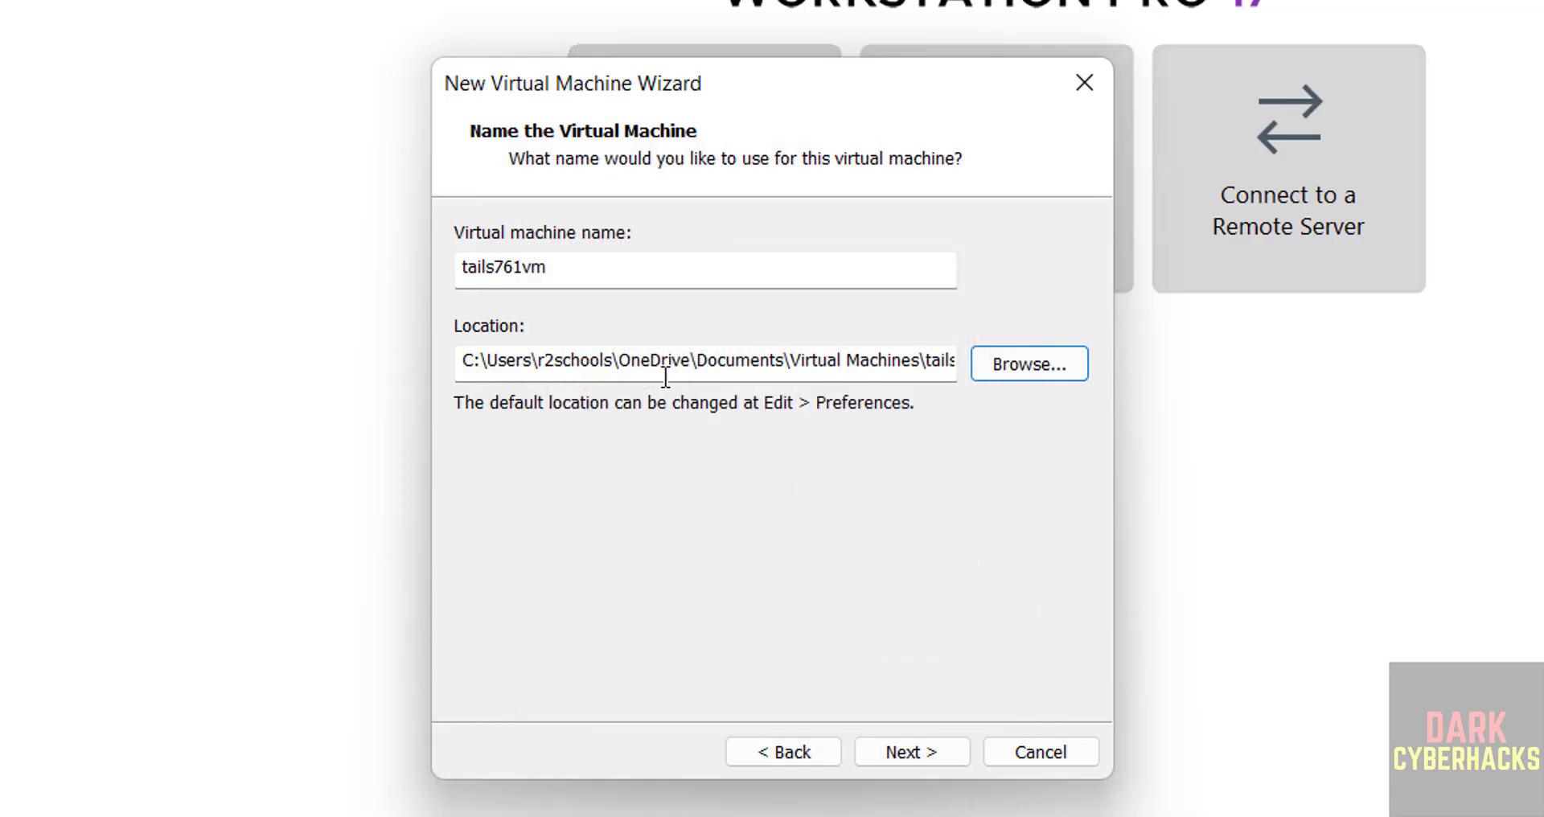
{"action": "left_click", "coordinate": [1037, 360]}
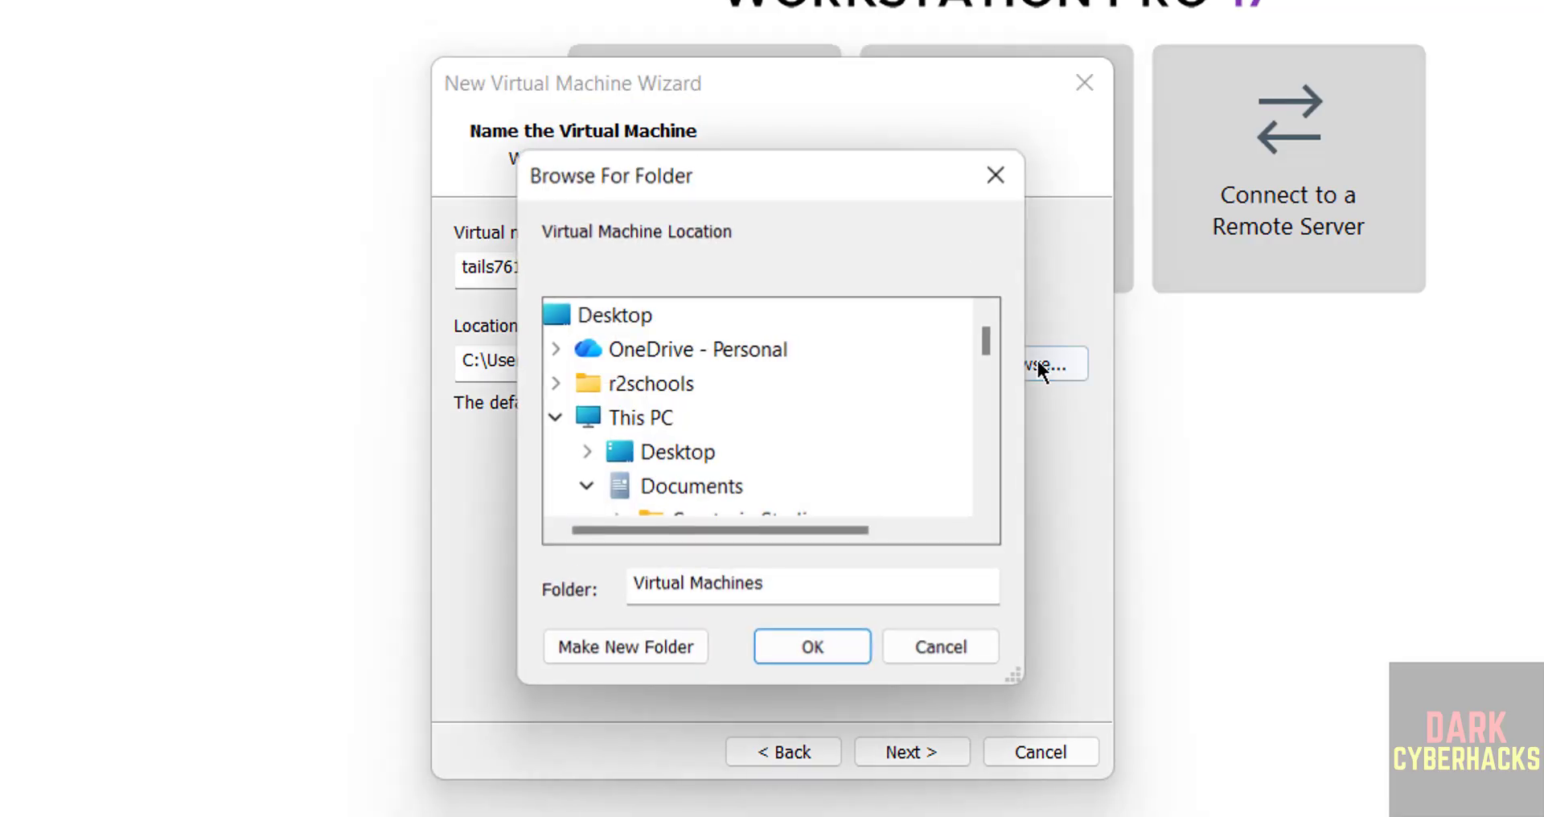
{"action": "left_click", "coordinate": [596, 476]}
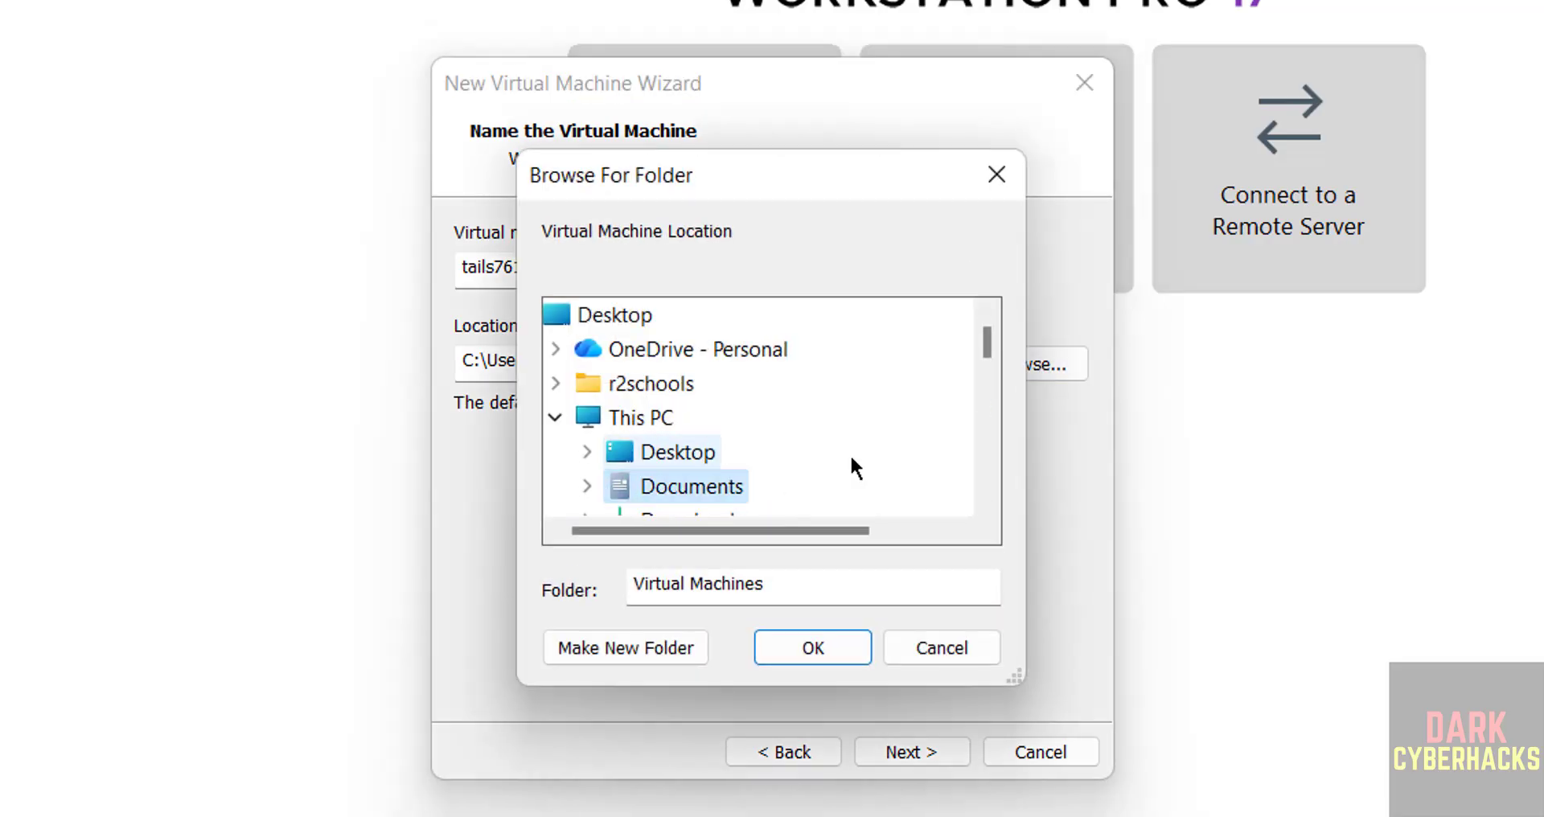
{"action": "left_click", "coordinate": [994, 455]}
{"action": "left_click", "coordinate": [991, 457]}
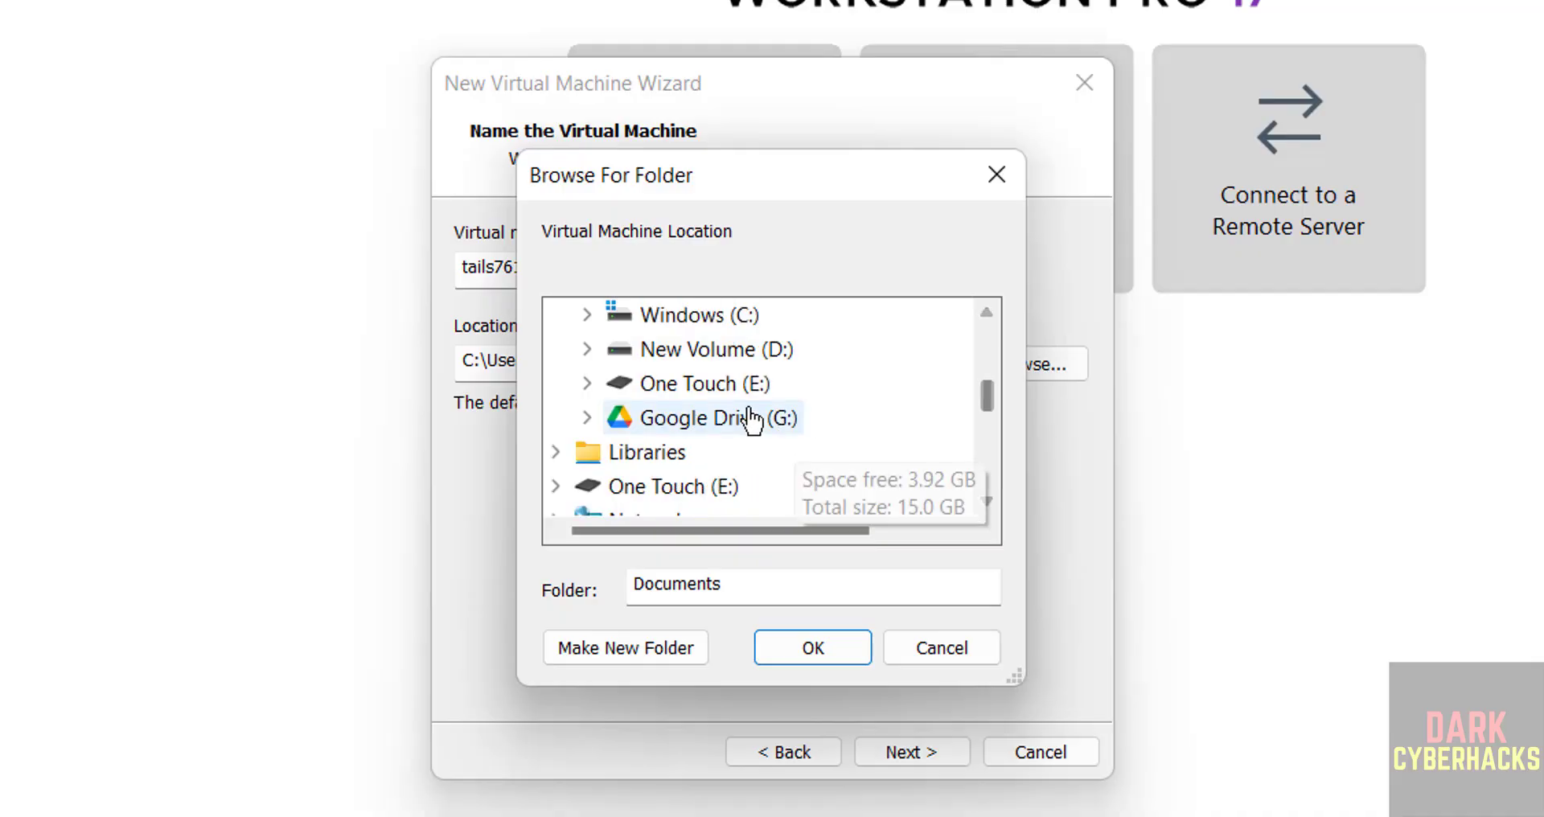
{"action": "left_click", "coordinate": [731, 386]}
{"action": "left_click", "coordinate": [985, 457]}
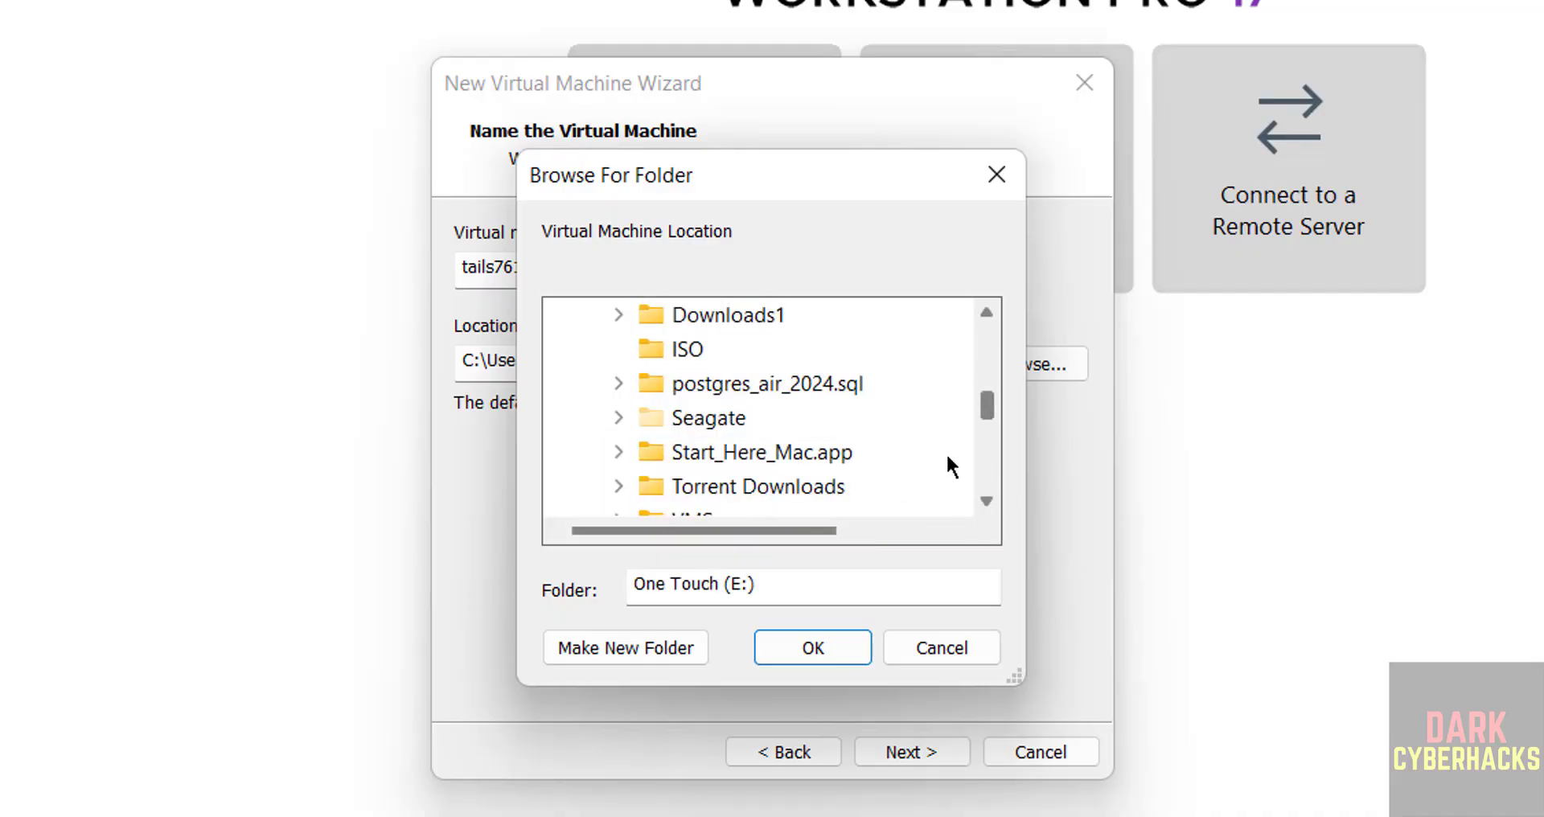
{"action": "left_click", "coordinate": [987, 457]}
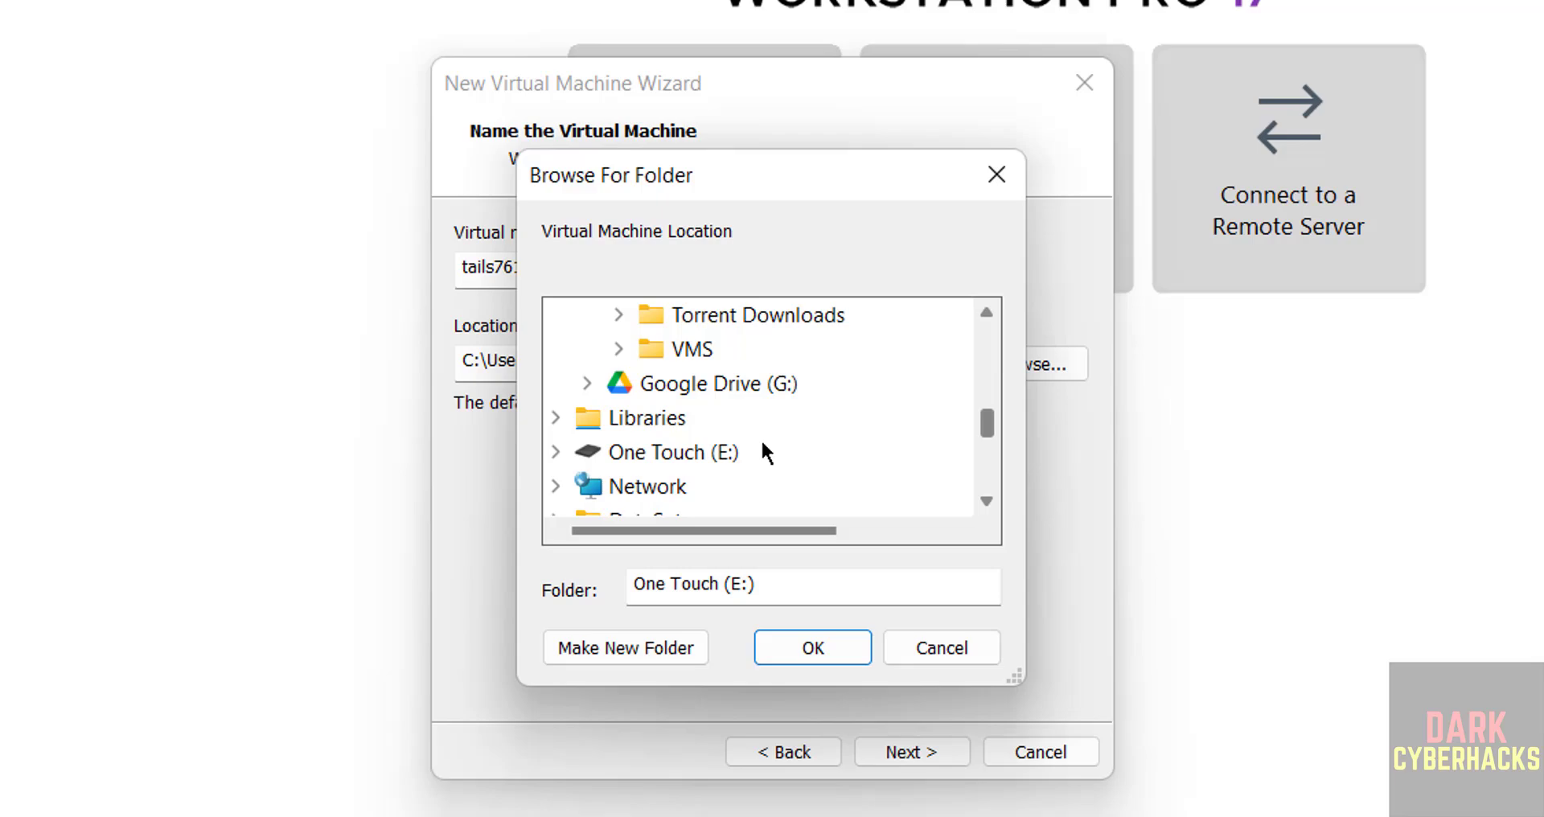
{"action": "left_click", "coordinate": [684, 351]}
- Create a new folder named tails761vm inside VMS and accept it as the virtual machine location
{"action": "left_click", "coordinate": [621, 664]}
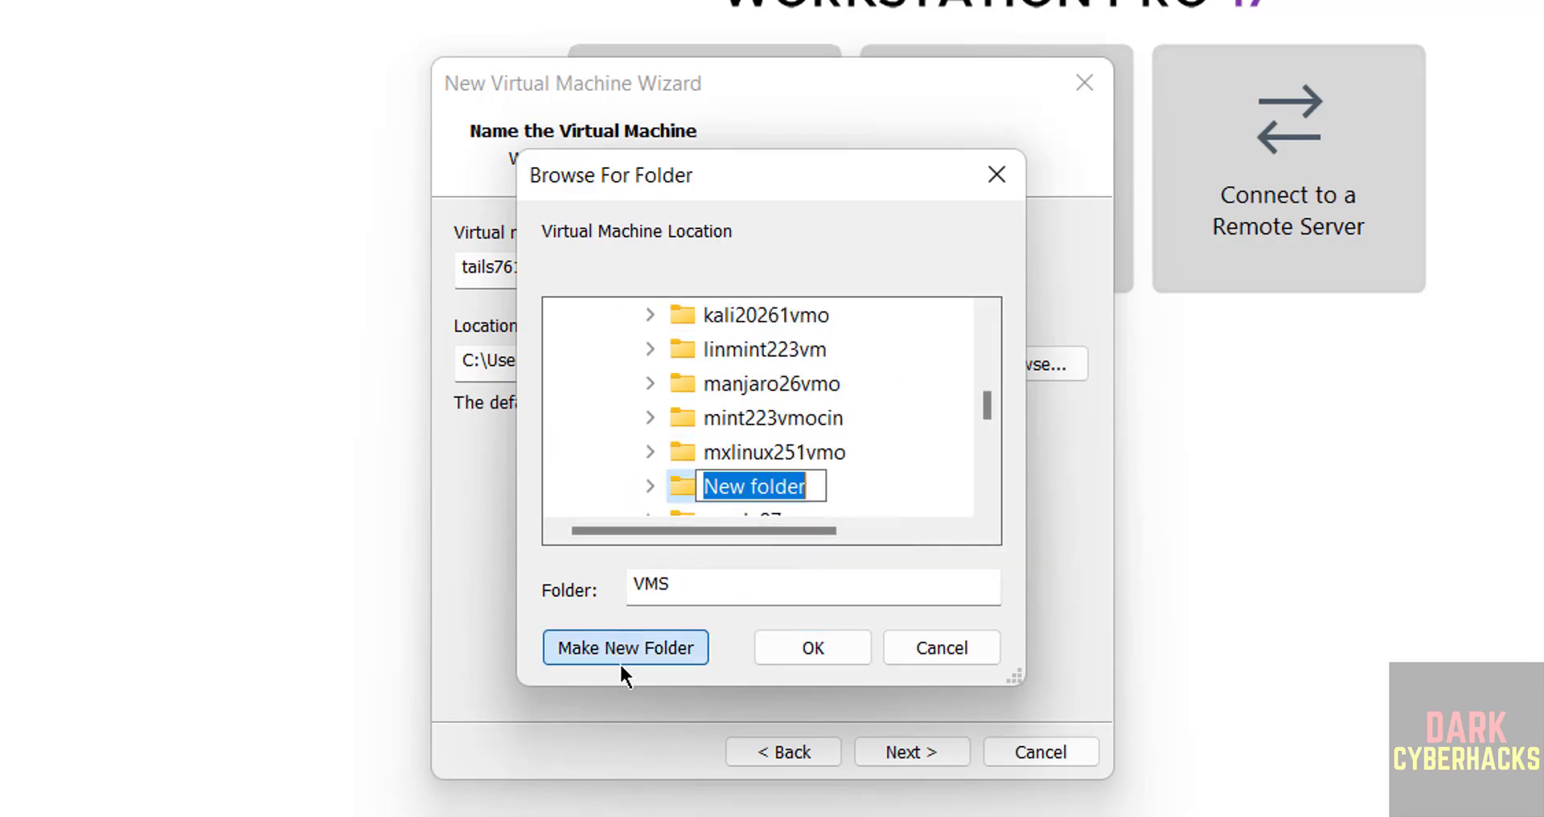
{"action": "key", "text": "ctrl+v"}
{"action": "key", "text": "Return"}
{"action": "left_click", "coordinate": [770, 651]}
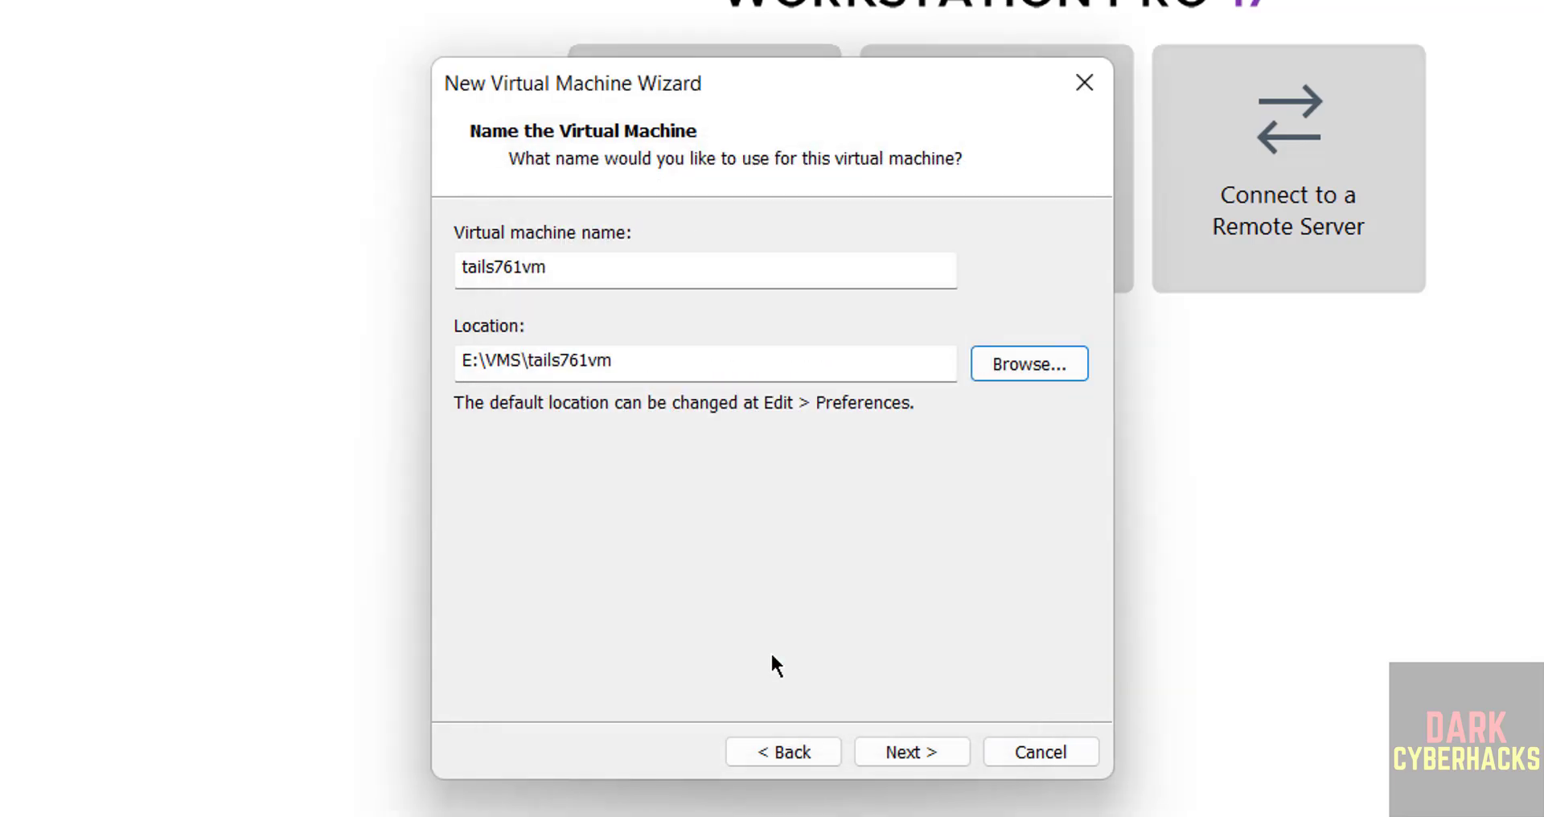
{"action": "left_click", "coordinate": [875, 750]}
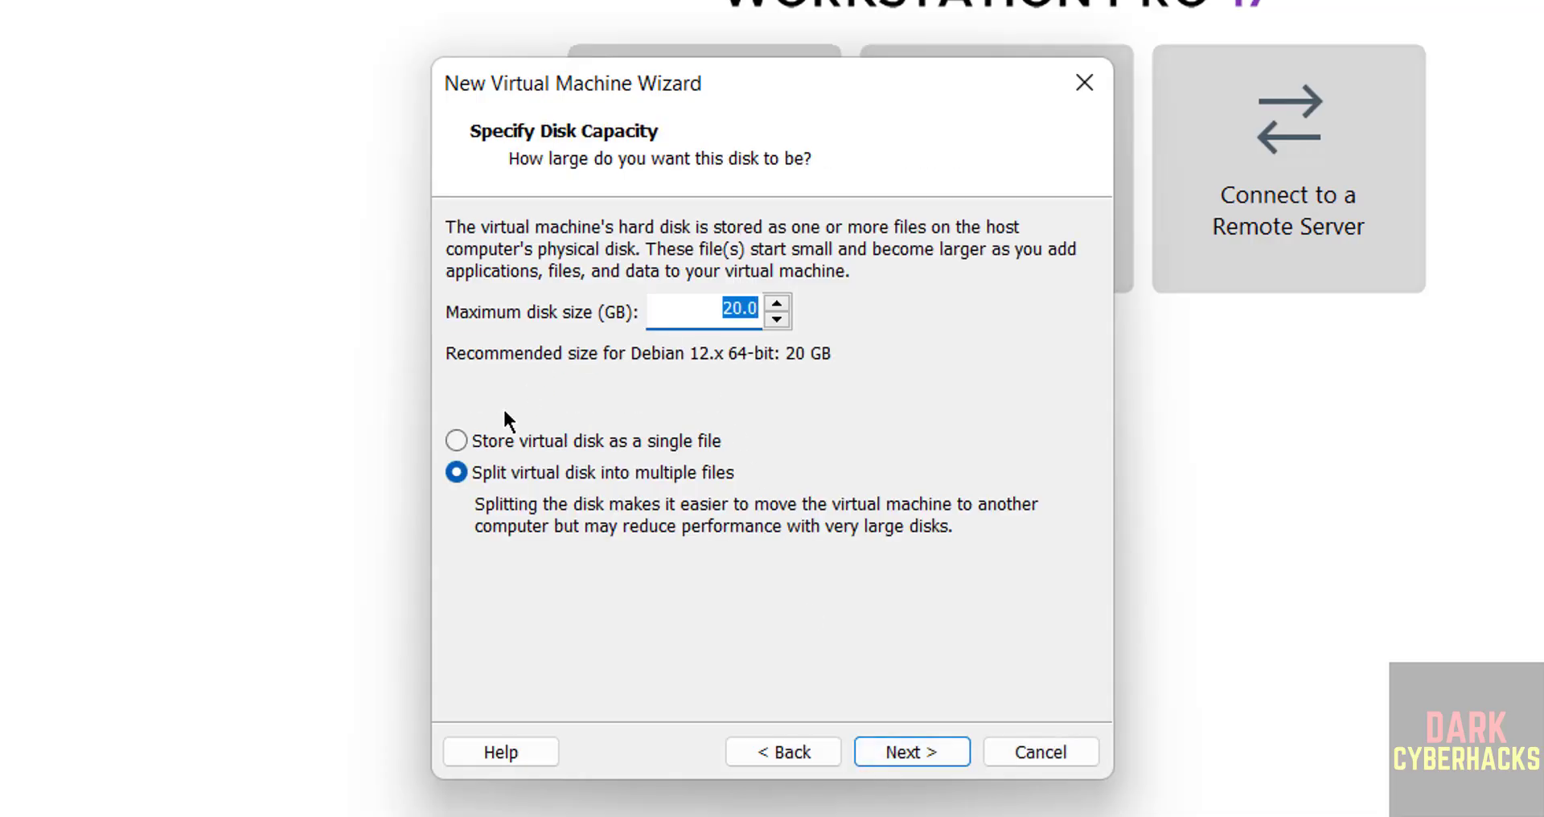
- Store the virtual disk as a single file with a maximum size of 50 GB
{"action": "left_click", "coordinate": [475, 440]}
{"action": "left_click_drag", "start_coordinate": [710, 317], "coordinate": [846, 315]}
{"action": "type", "text": "50"}
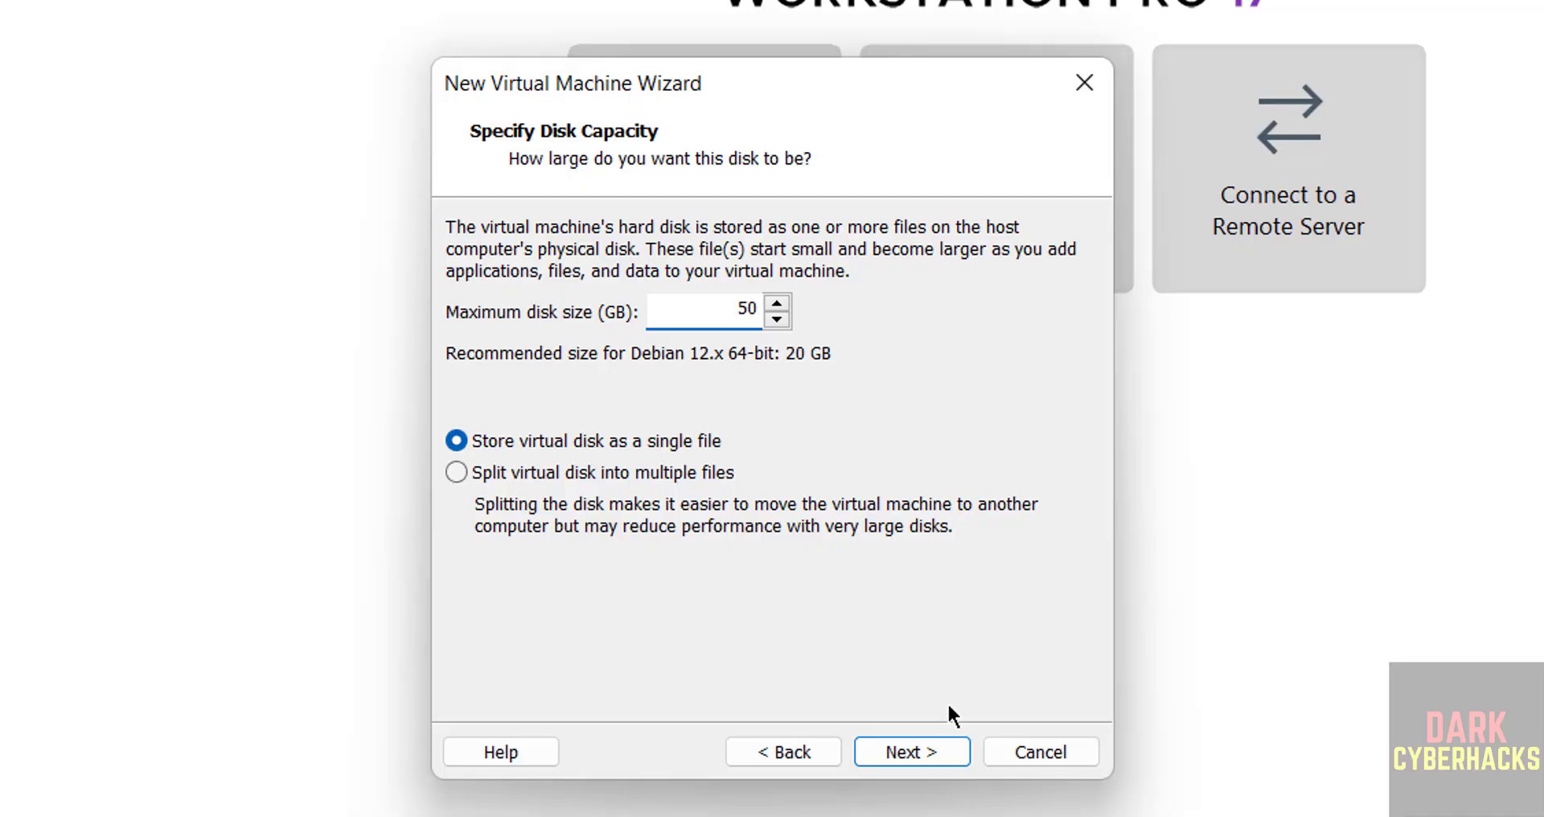
{"action": "left_click", "coordinate": [929, 751]}
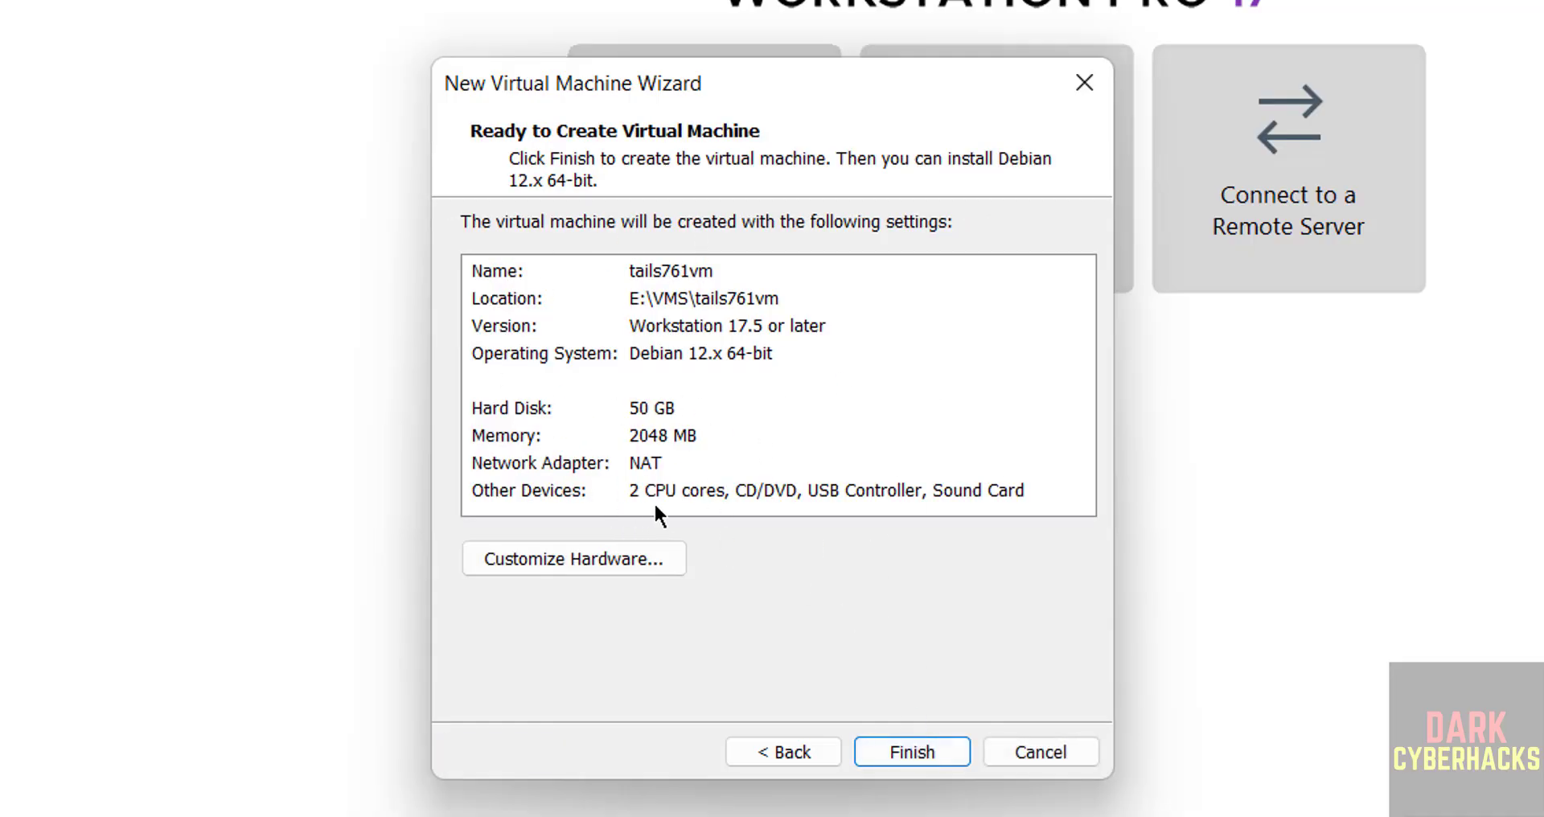
- Customize the hardware to 4 GB of memory and finish creating the virtual machine
{"action": "left_click", "coordinate": [603, 565]}
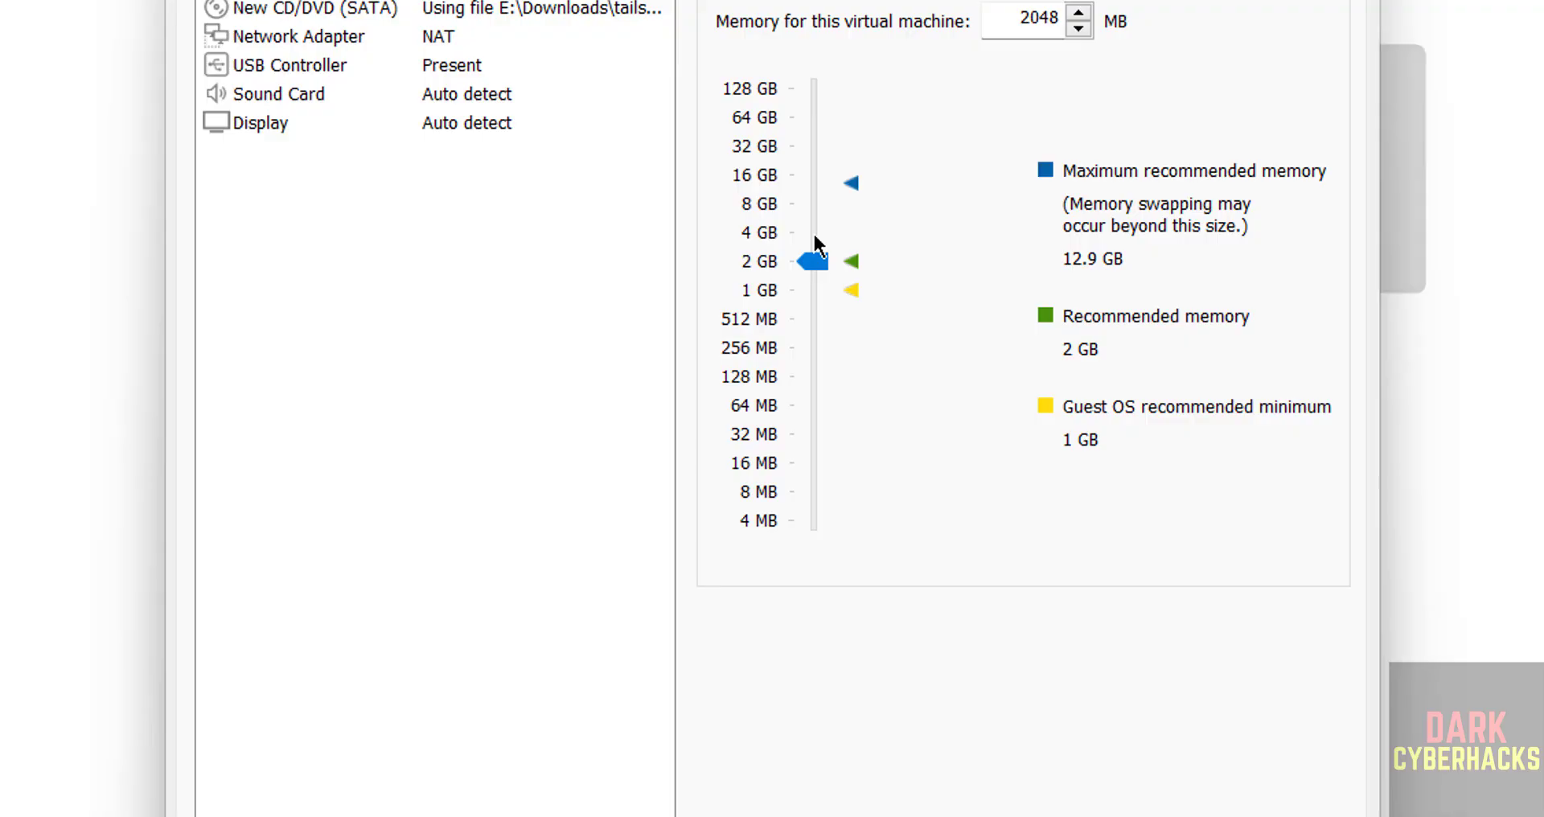
{"action": "left_click", "coordinate": [815, 237]}
{"action": "key", "text": "Return"}
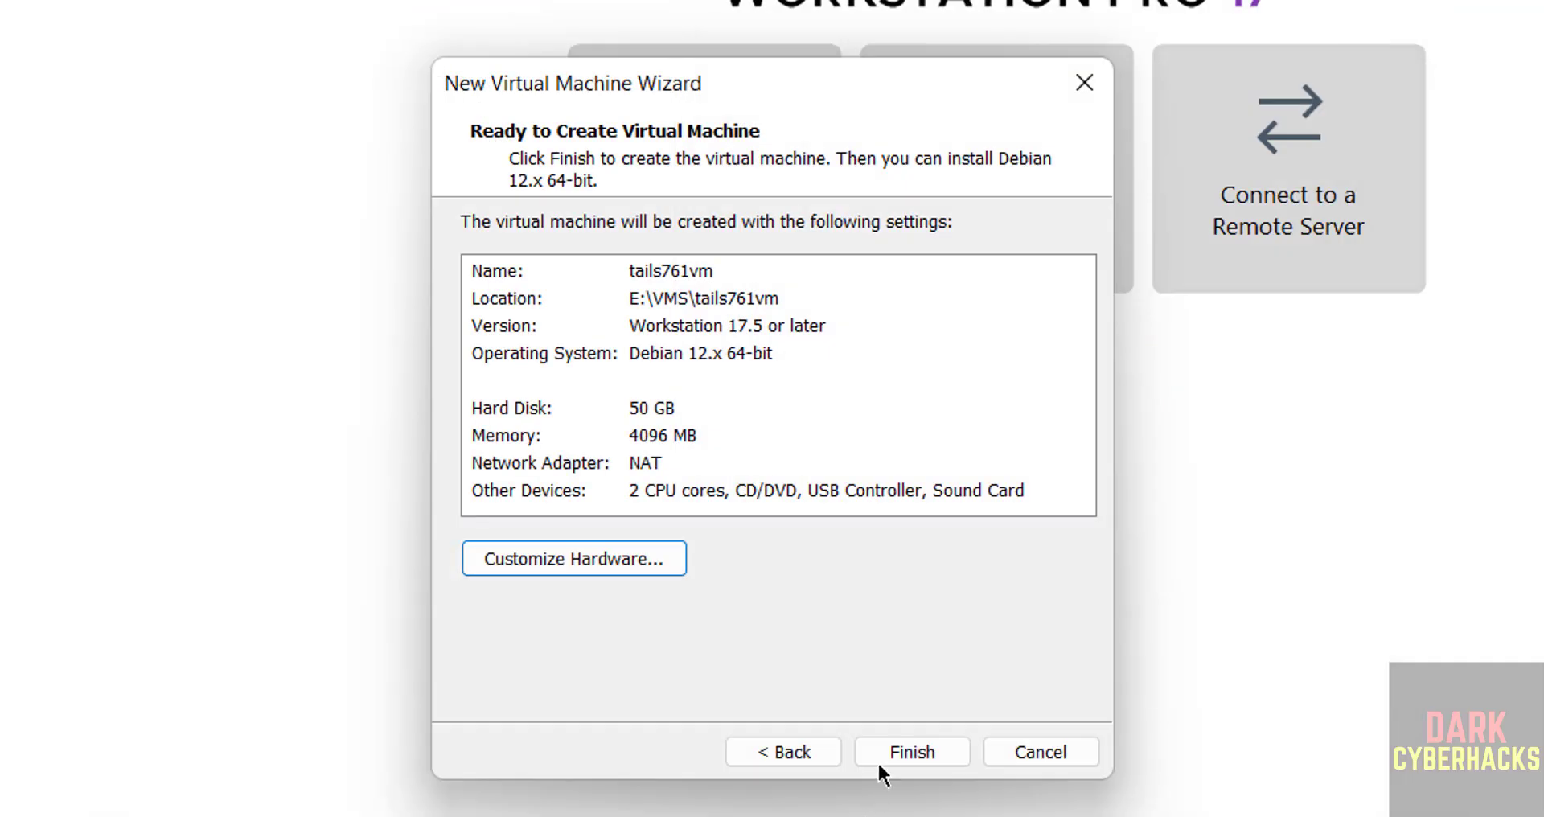
{"action": "left_click", "coordinate": [884, 754]}
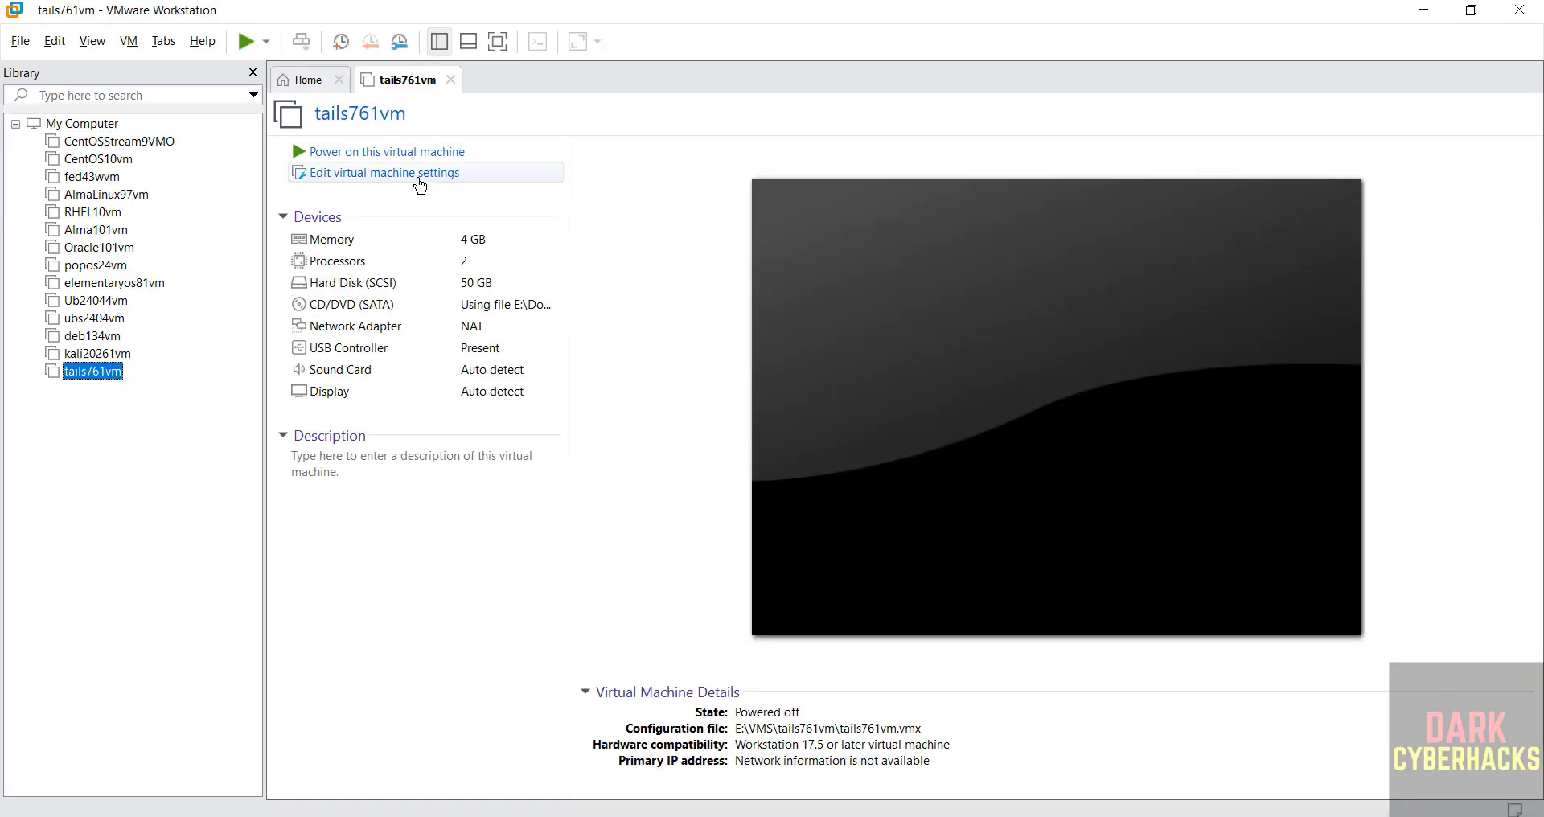
{"action": "right_click", "coordinate": [72, 378]}
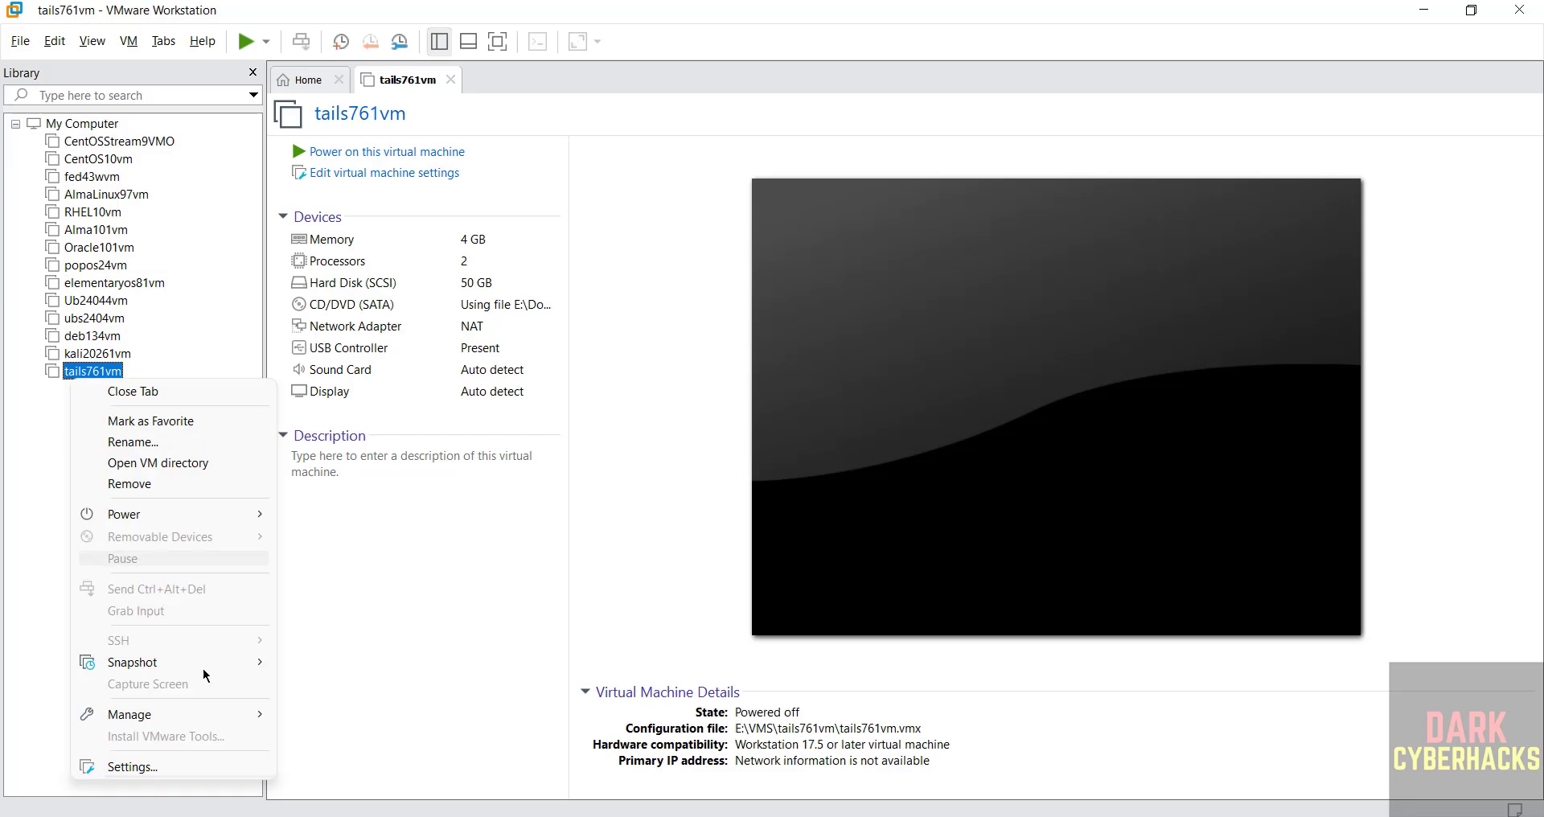
{"action": "left_click", "coordinate": [463, 600]}
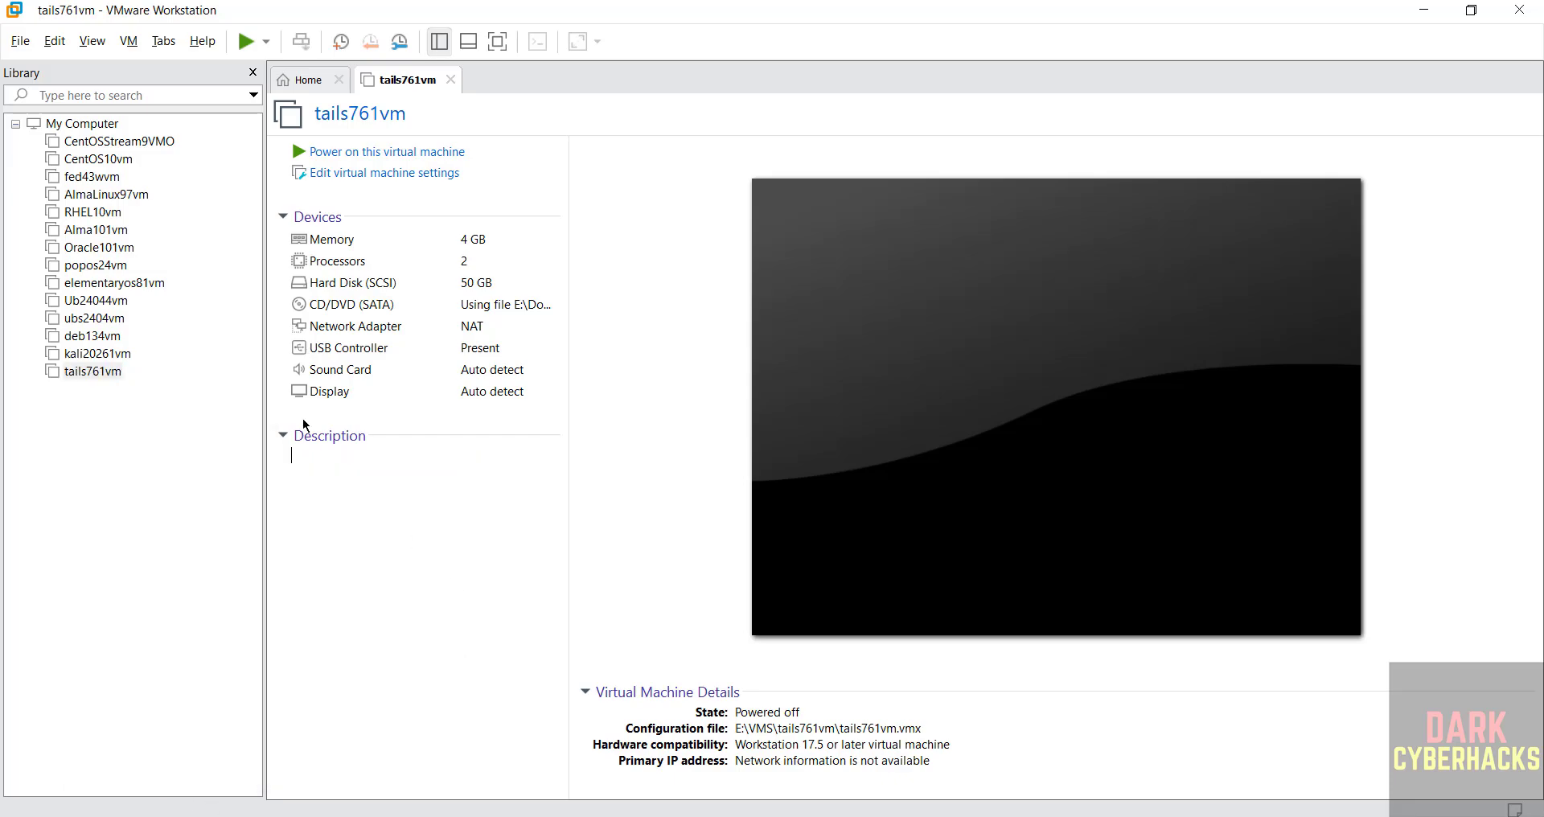
{"action": "left_click", "coordinate": [129, 41]}
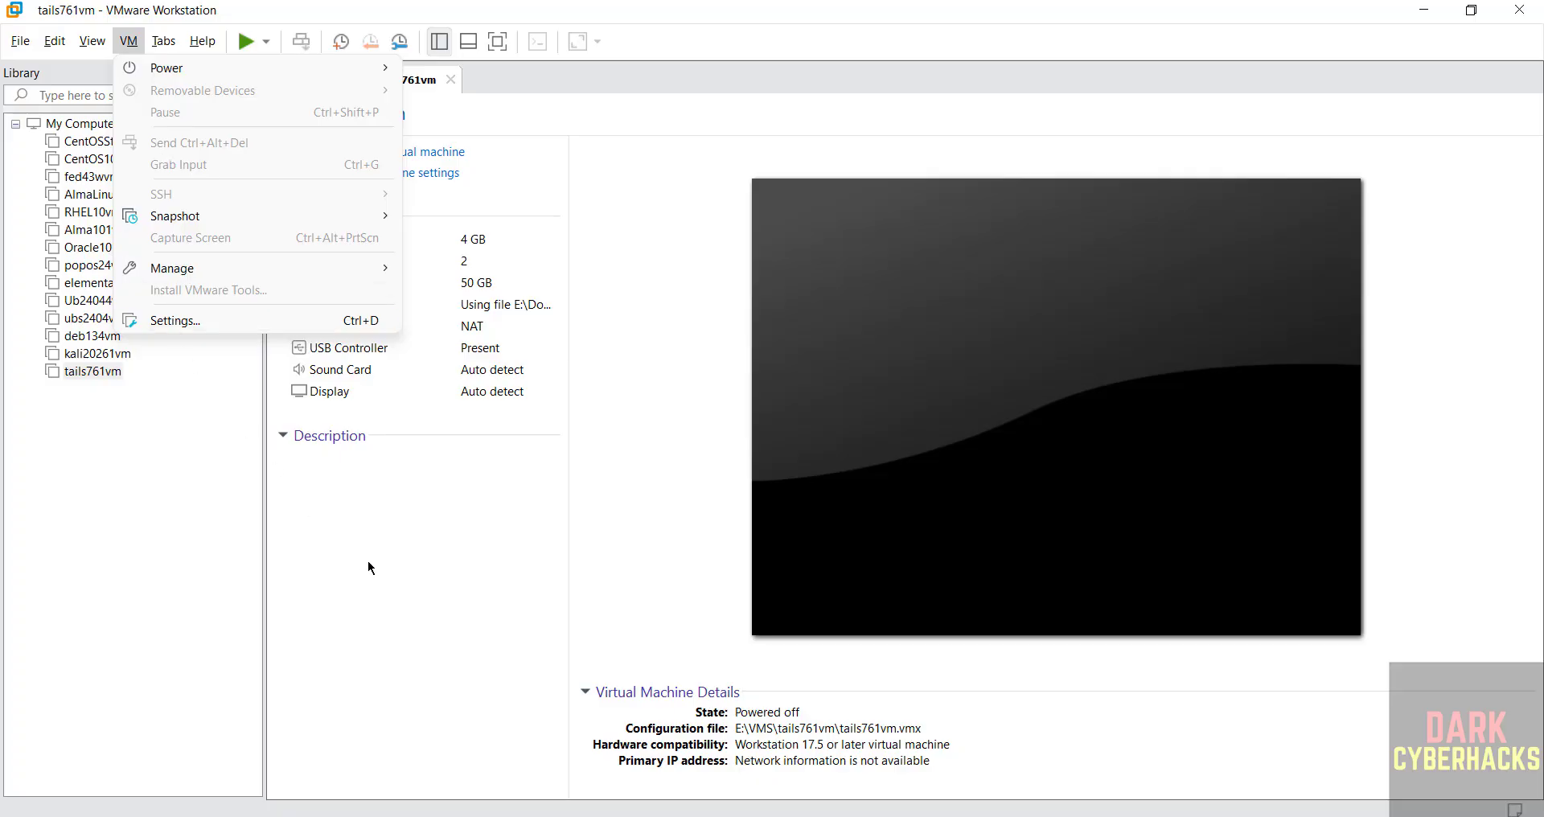
{"action": "key", "text": "Escape"}
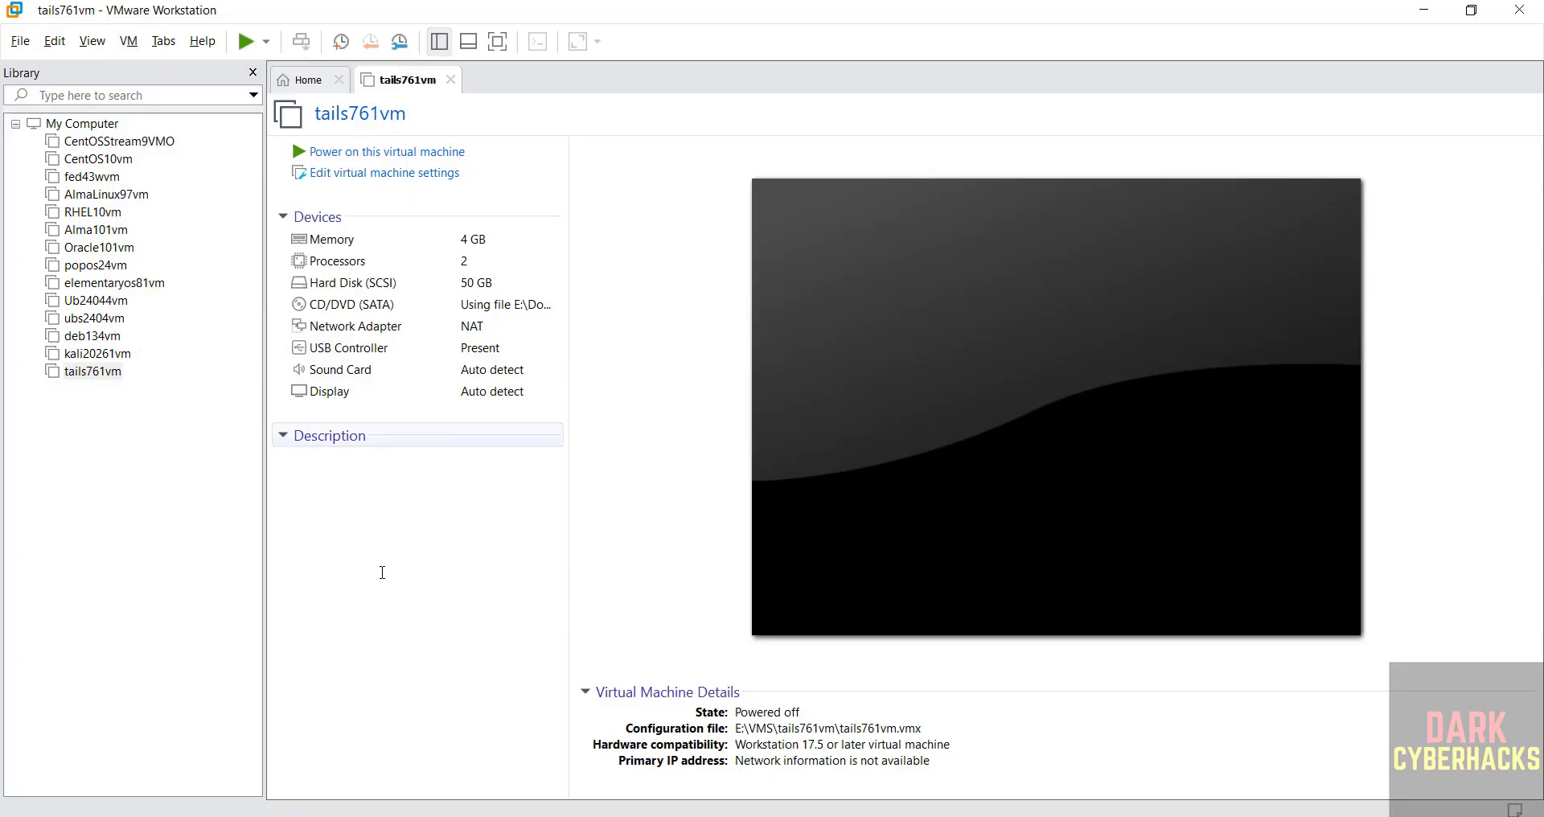
{"action": "left_click", "coordinate": [391, 509]}
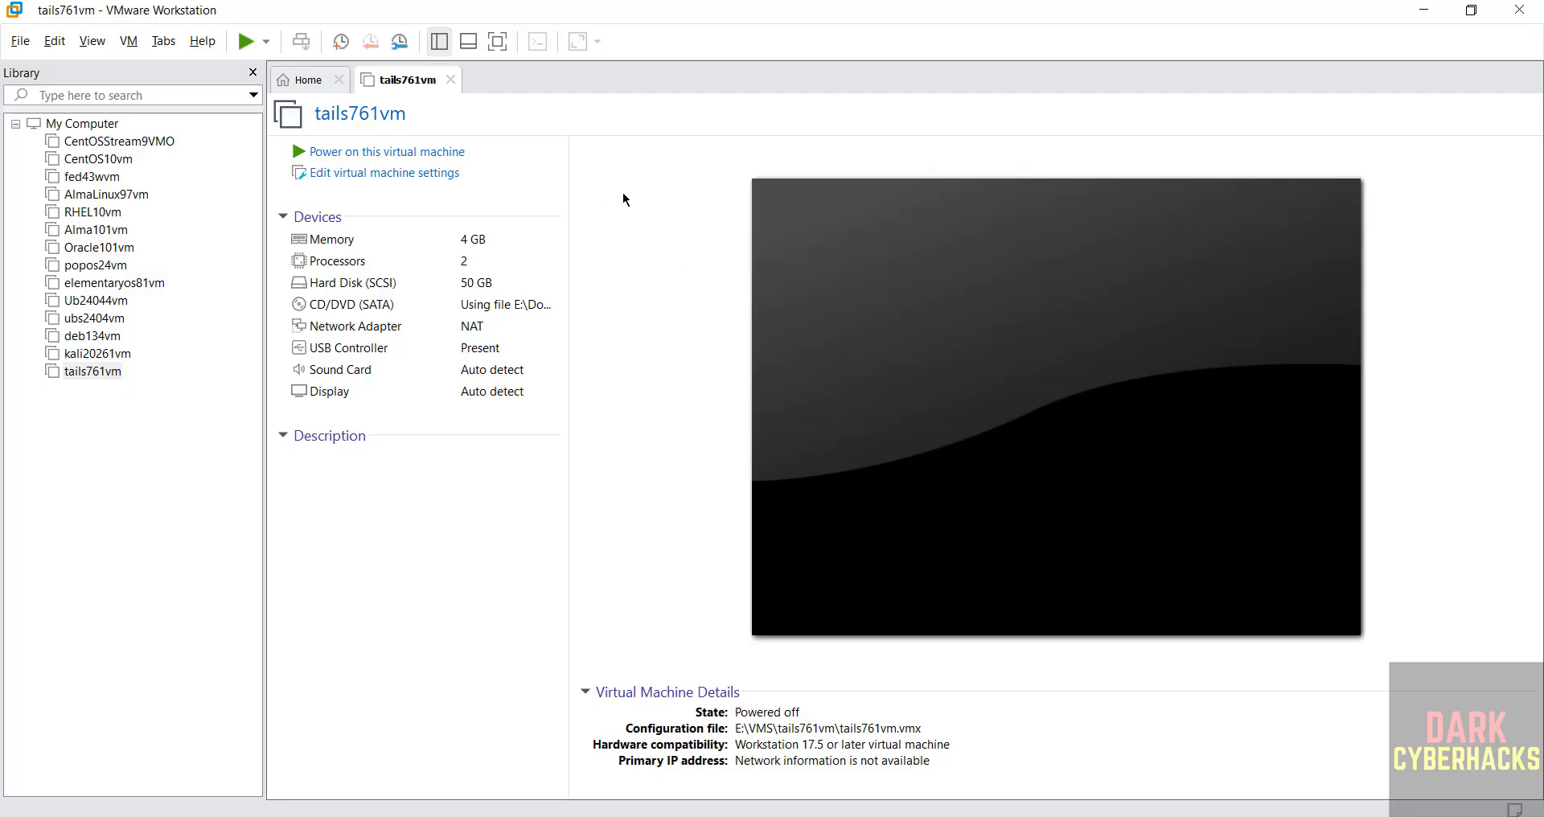
- Power on tails761vm, boot its Tails 7.6.1 entry and mark the guest operating system installation as finished
{"action": "left_click", "coordinate": [395, 153]}
{"action": "key", "text": "Down"}
{"action": "key", "text": "Up"}
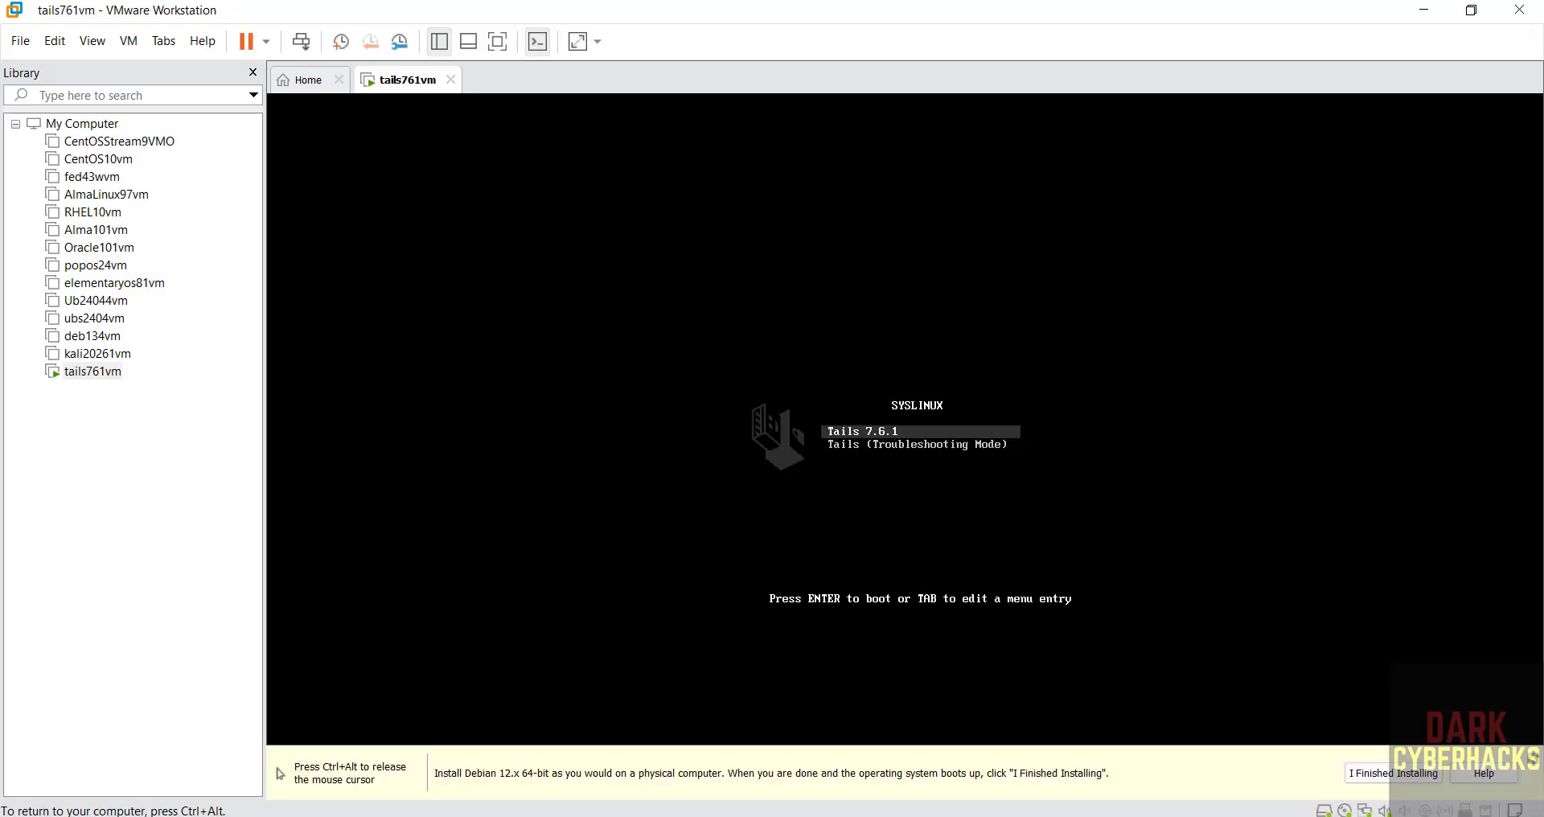
{"action": "key", "text": "Down"}
{"action": "key", "text": "Up"}
{"action": "key", "text": "Return"}
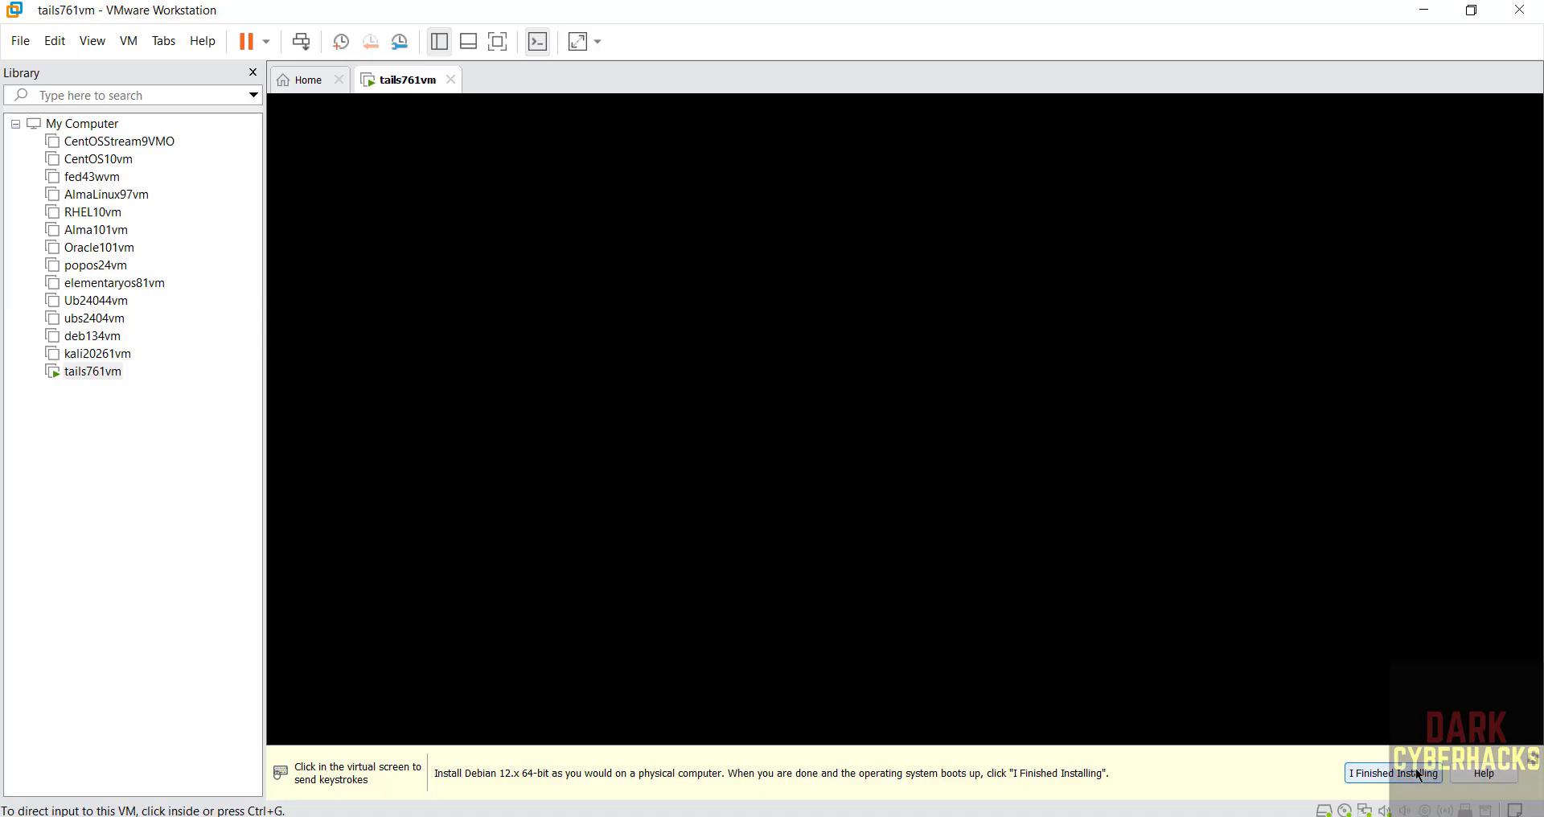
{"action": "left_click", "coordinate": [1392, 773]}
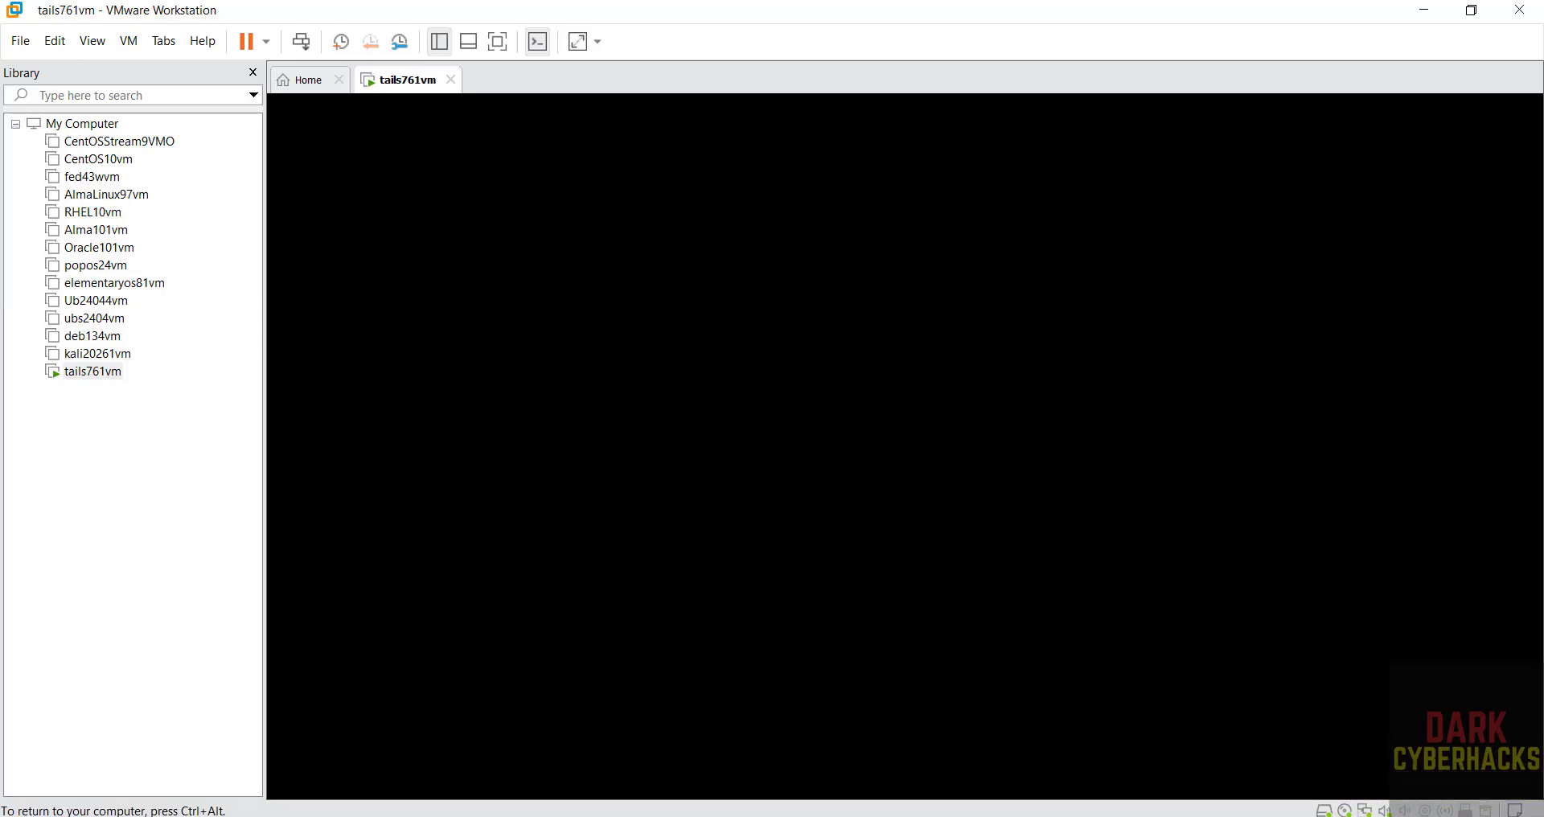
{"action": "key", "text": "ctrl+alt"}
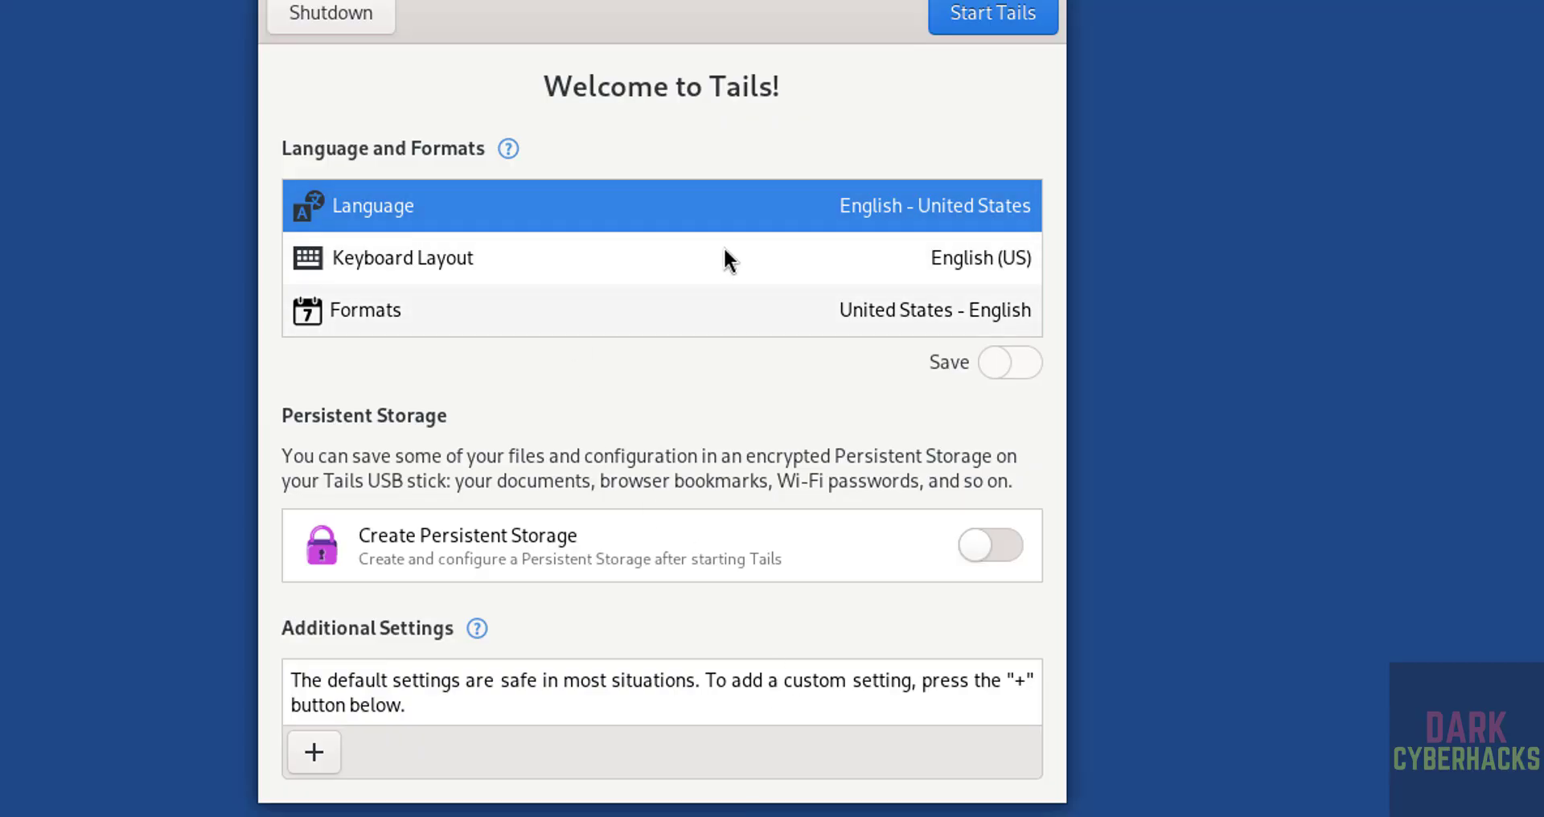
{"action": "left_click", "coordinate": [655, 209]}
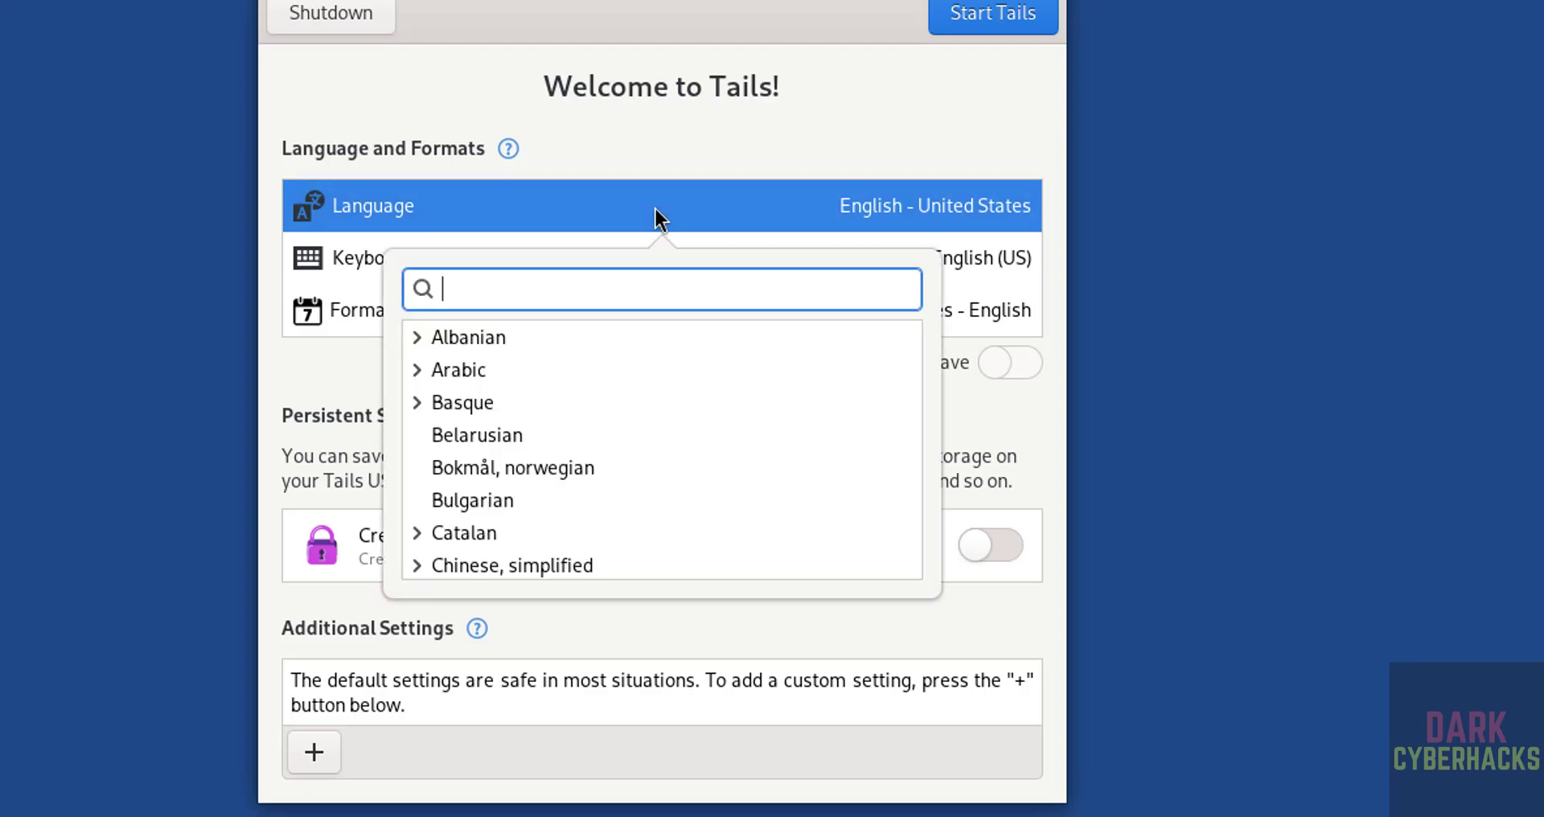
{"action": "key", "text": "Escape"}
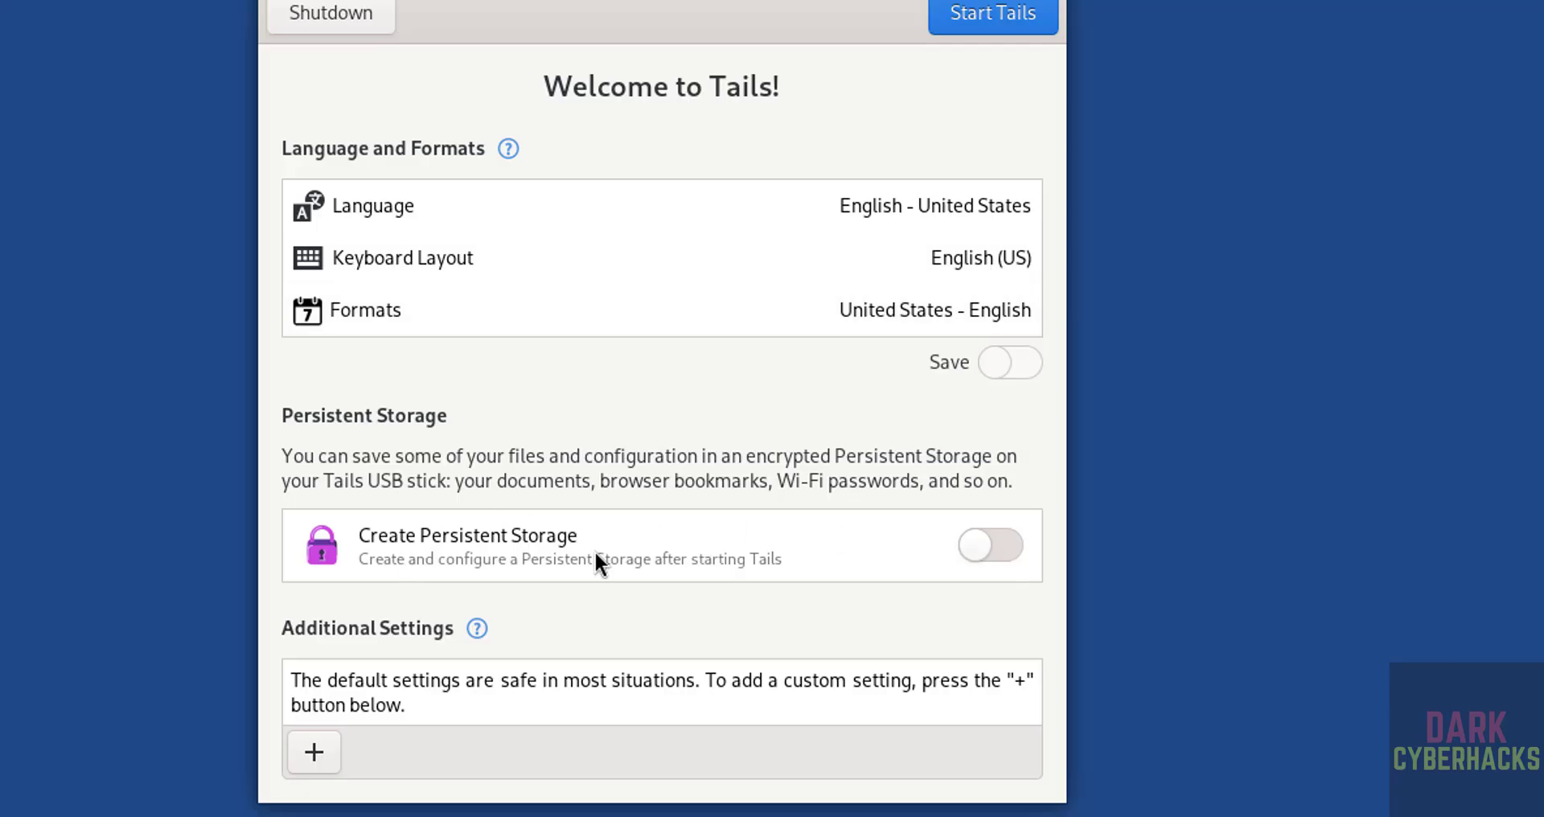
{"action": "left_click", "coordinate": [1018, 549]}
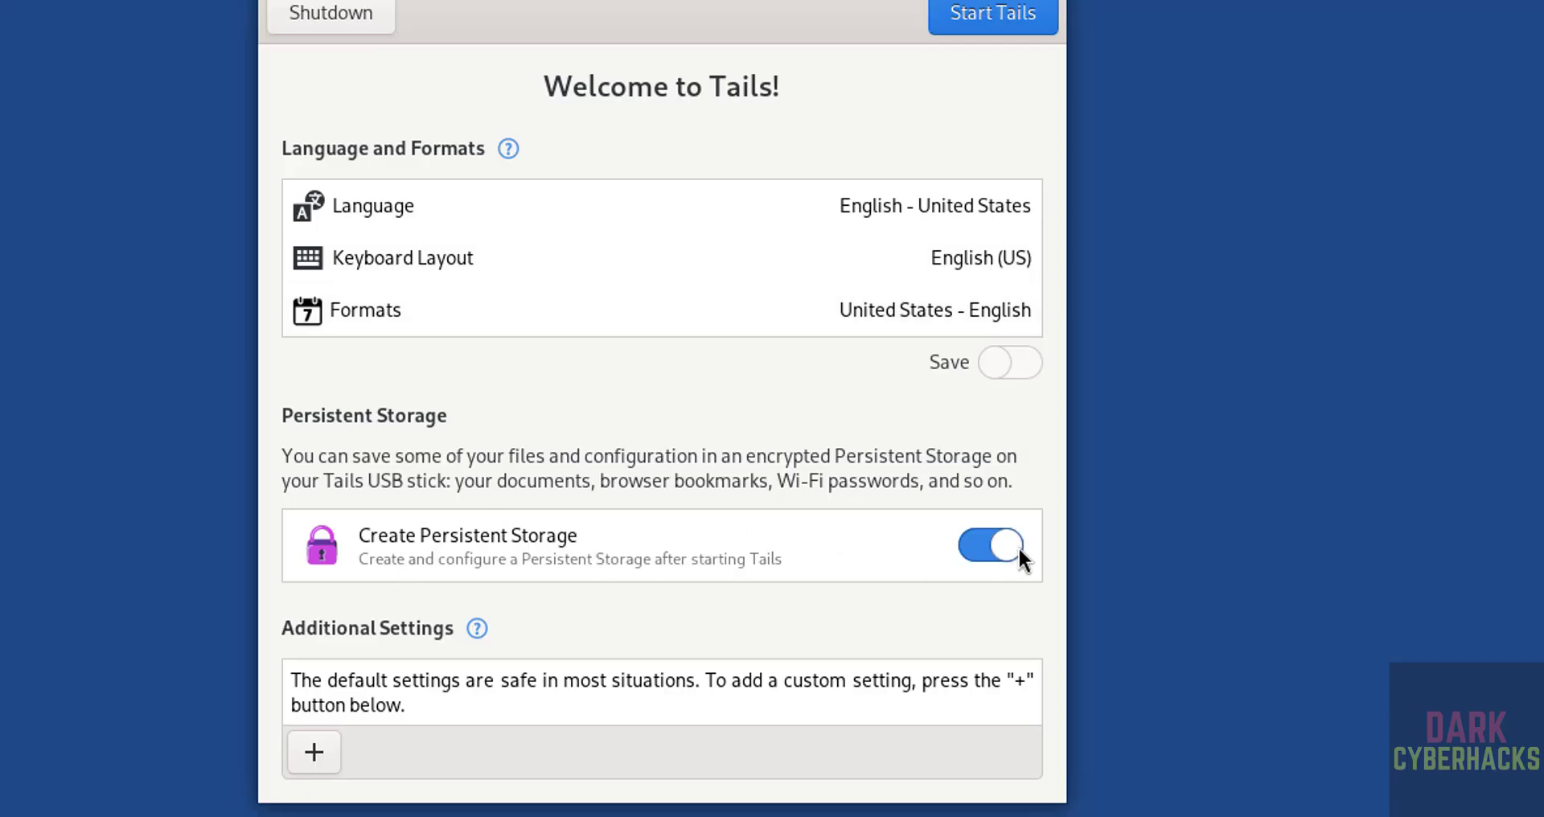
{"action": "left_click", "coordinate": [1018, 550]}
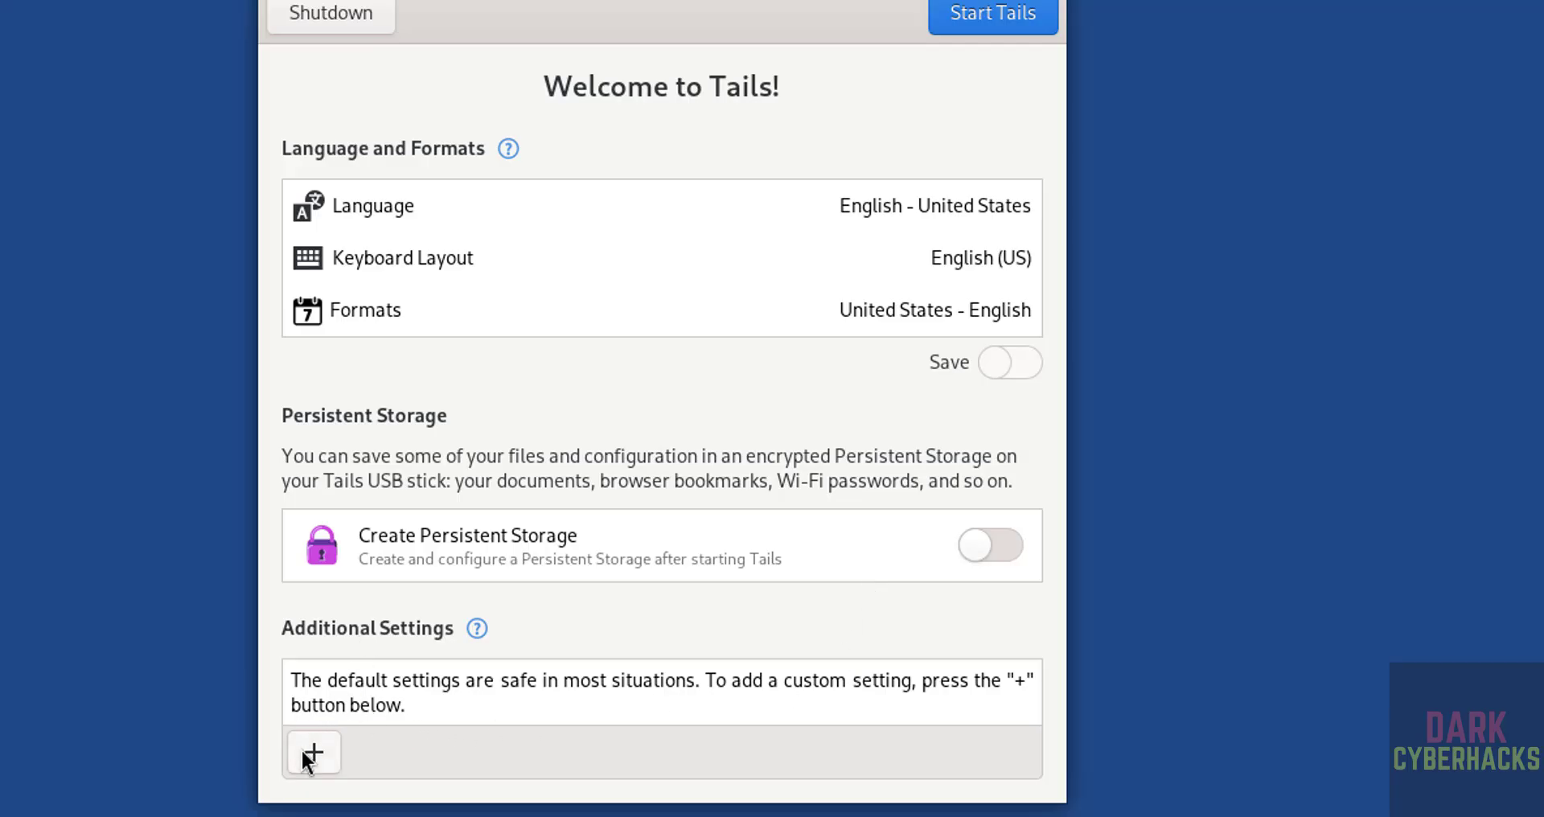
- Add an administration password to the Tails additional settings, entering and confirming the password
{"action": "left_click", "coordinate": [303, 752]}
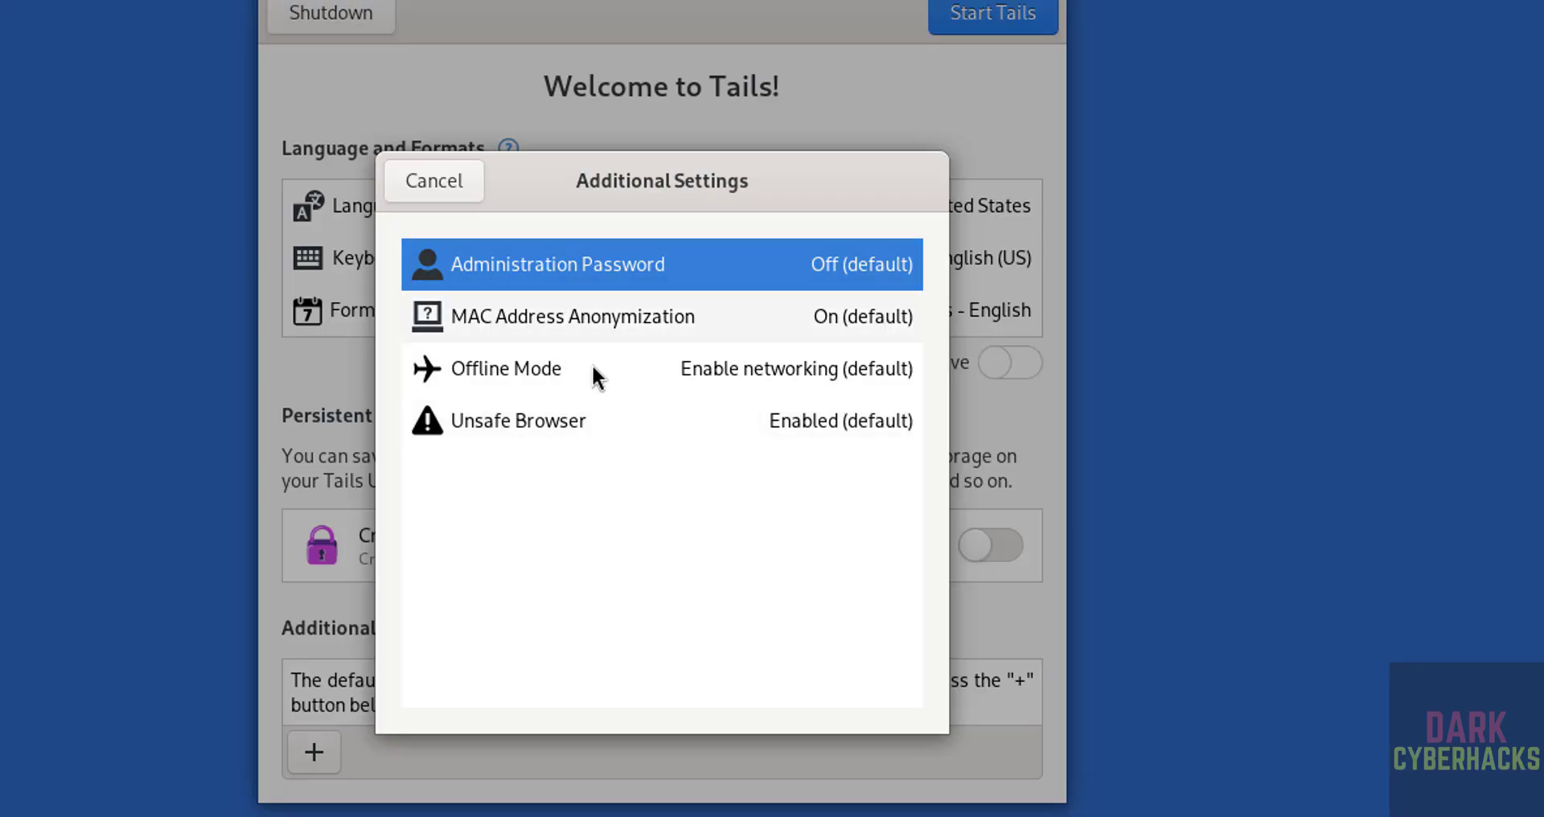
{"action": "left_click", "coordinate": [551, 265]}
{"action": "type", "text": "*****"}
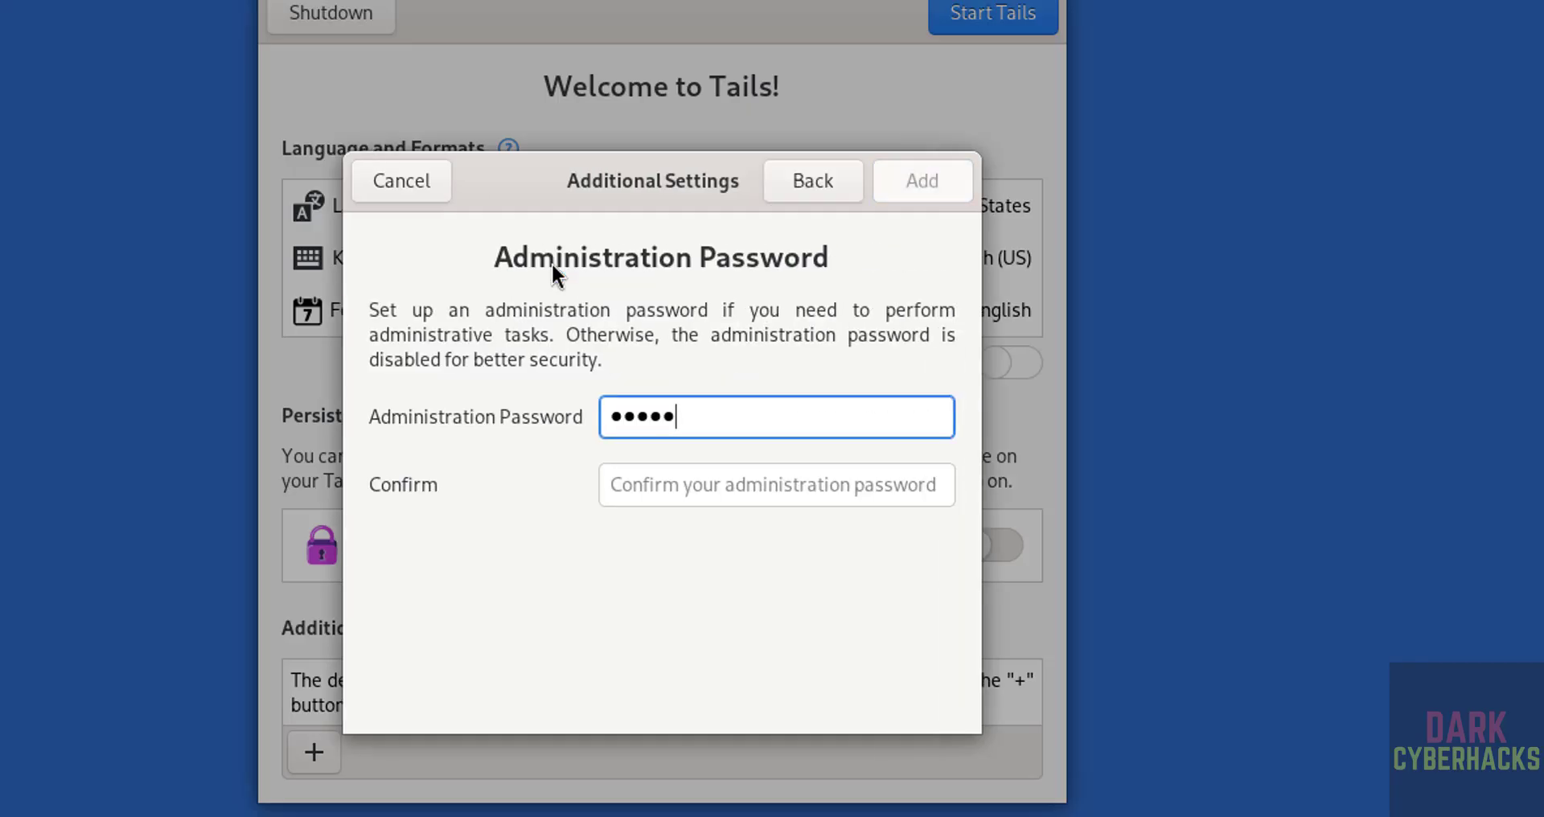
{"action": "type", "text": "*****"}
{"action": "key", "text": "Tab"}
{"action": "type", "text": "*****"}
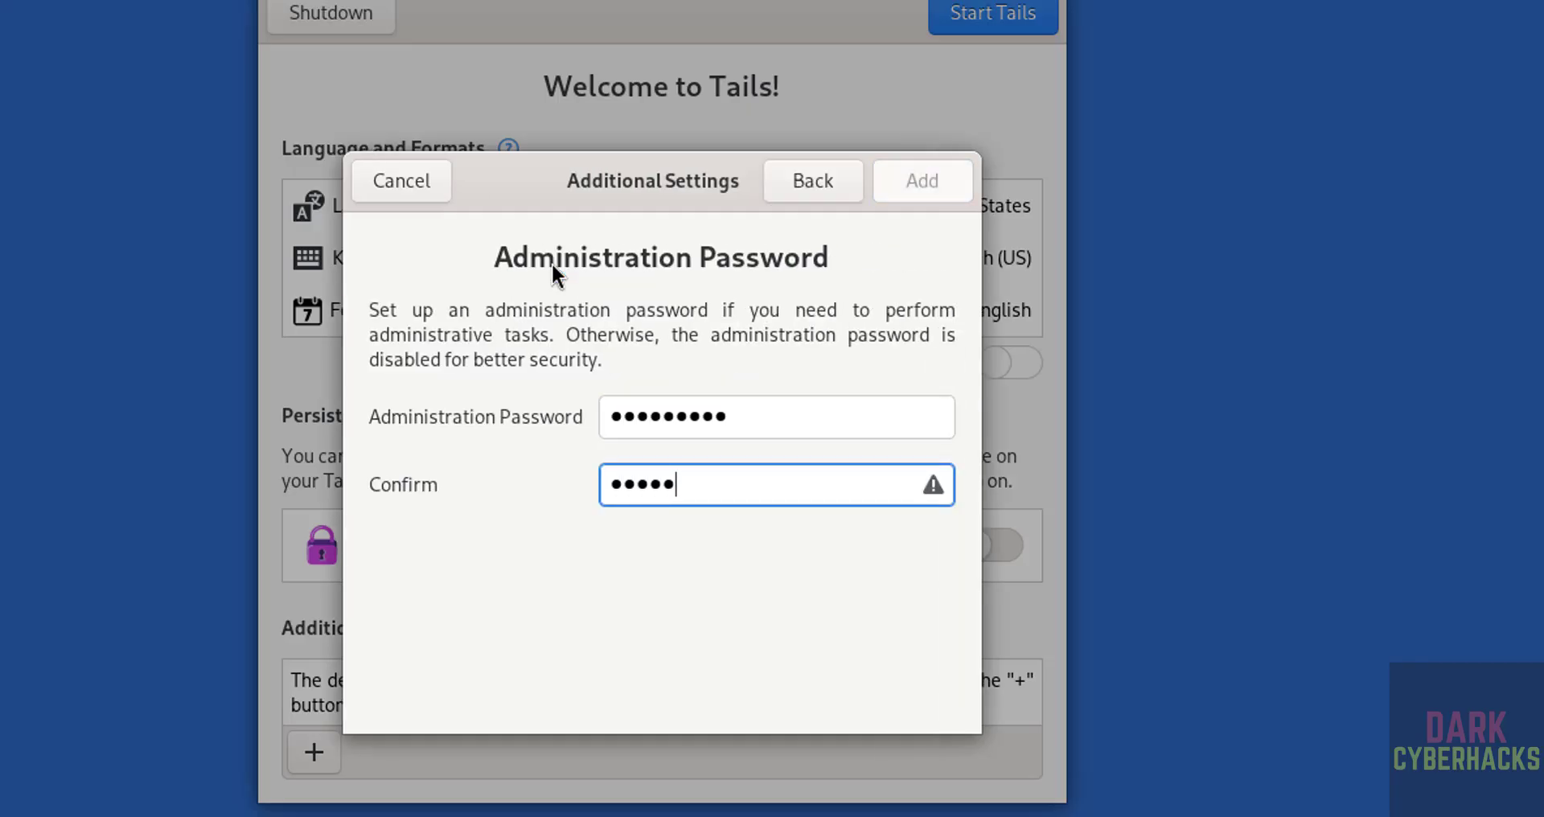
{"action": "type", "text": "*****"}
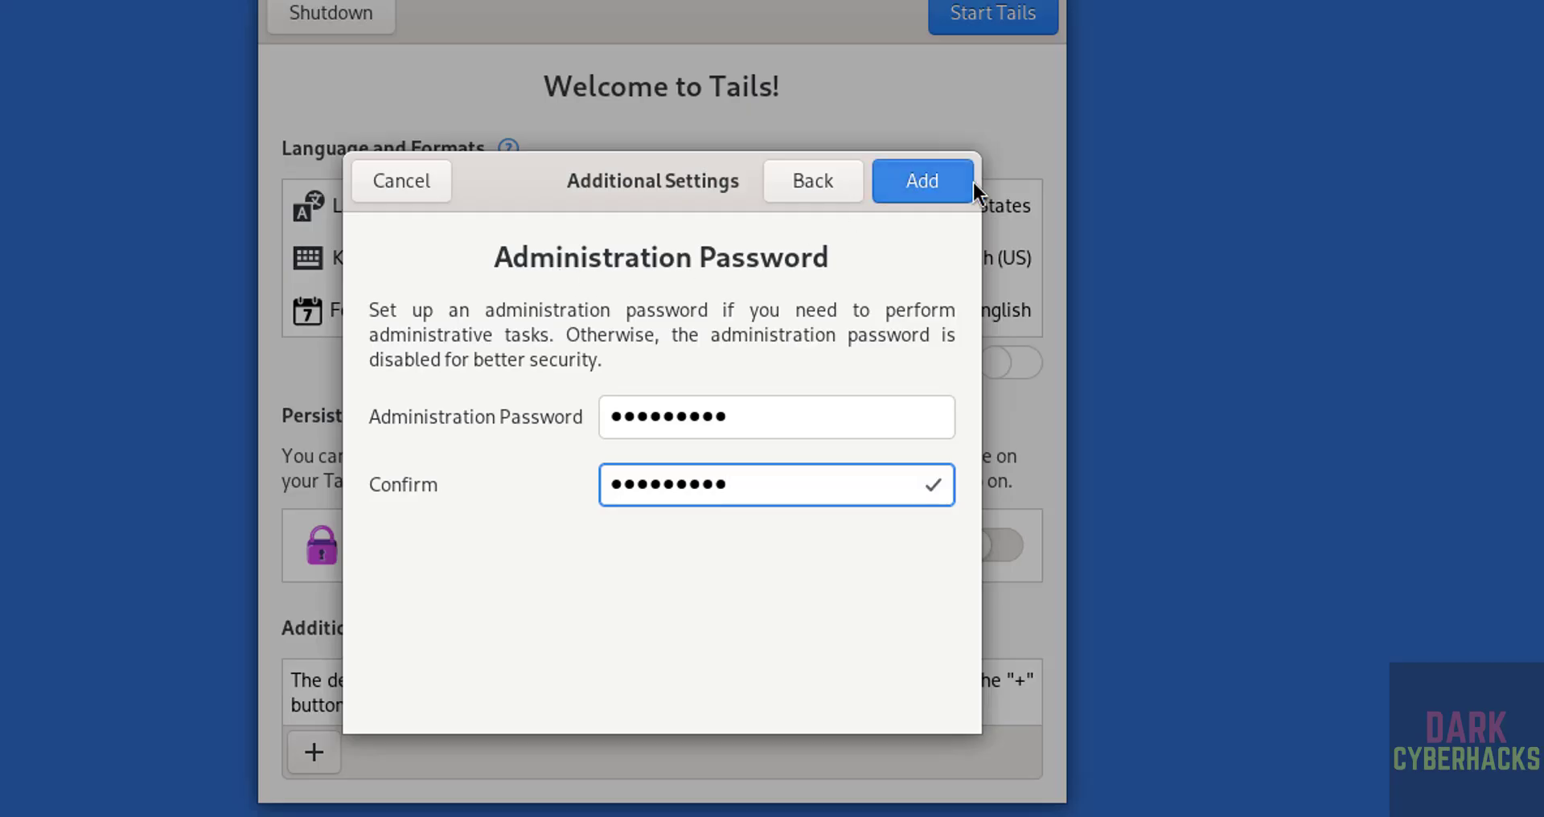
{"action": "left_click", "coordinate": [922, 181]}
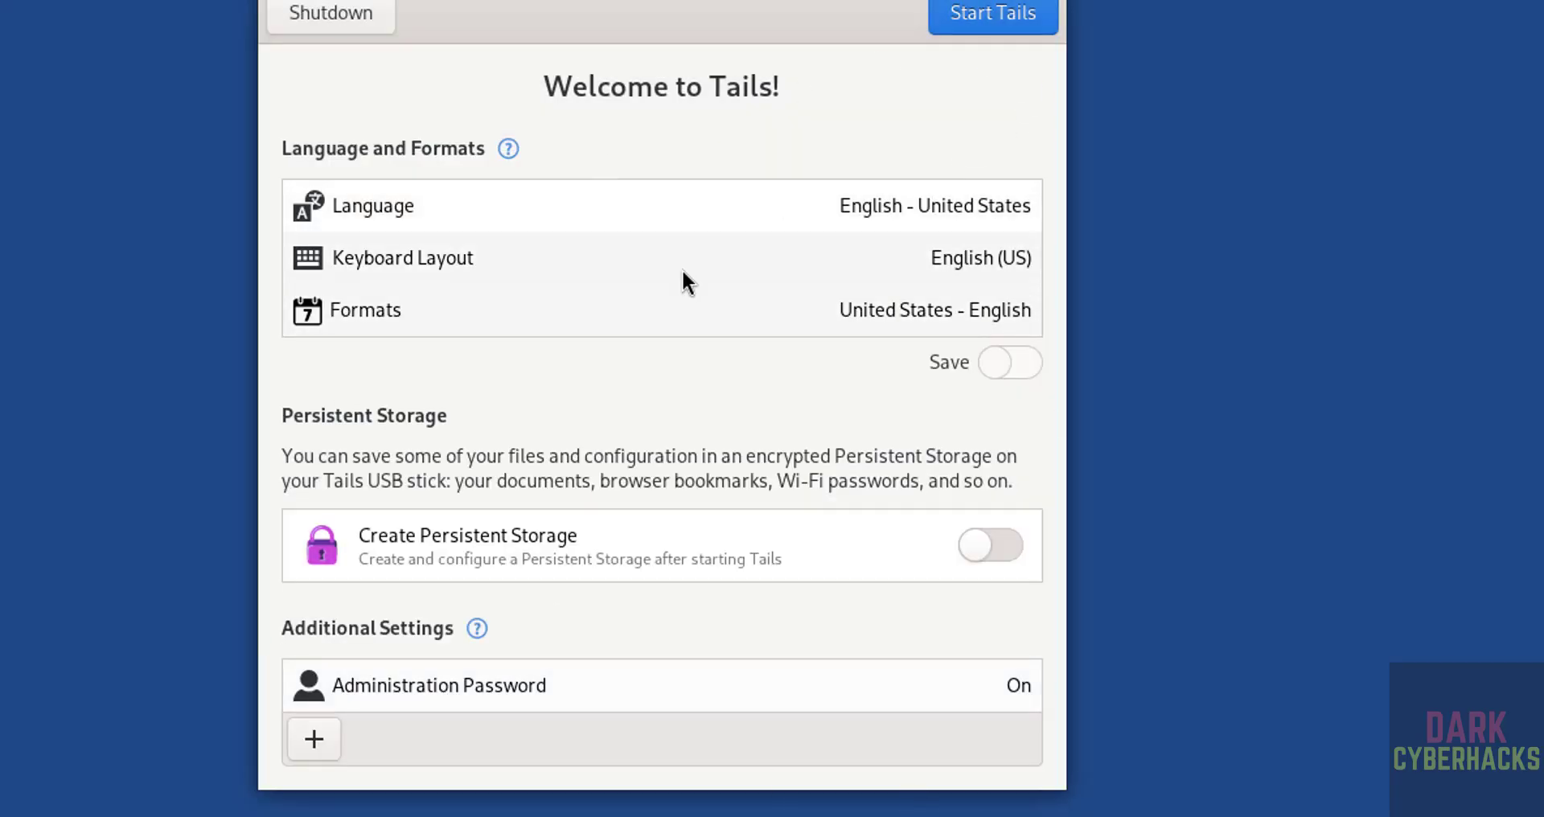
- Start Tails and connect to Tor automatically without configuring a Tor bridge
{"action": "left_click", "coordinate": [991, 29]}
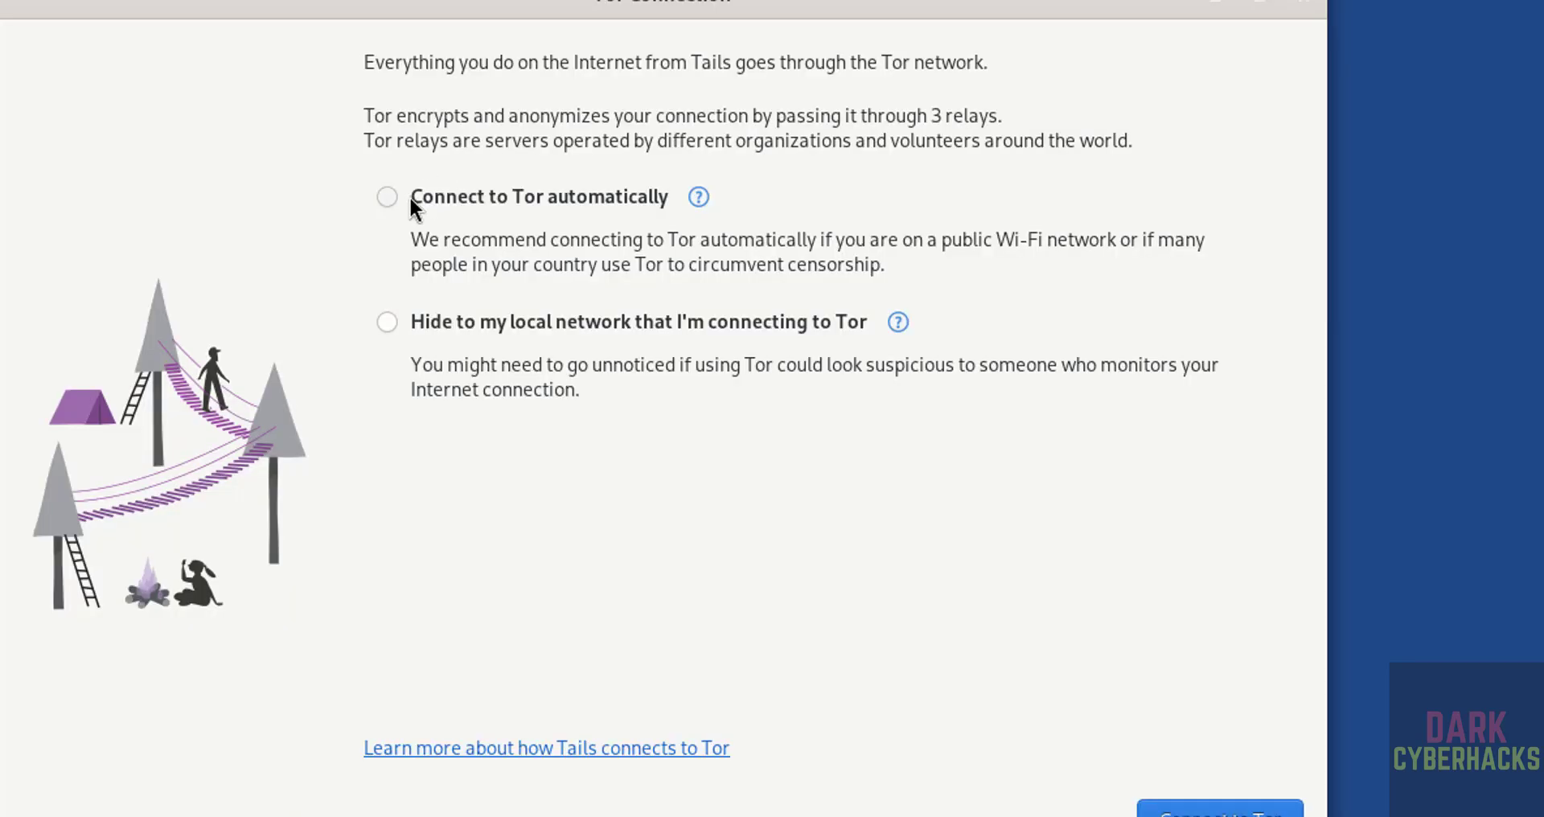
{"action": "left_click", "coordinate": [410, 201]}
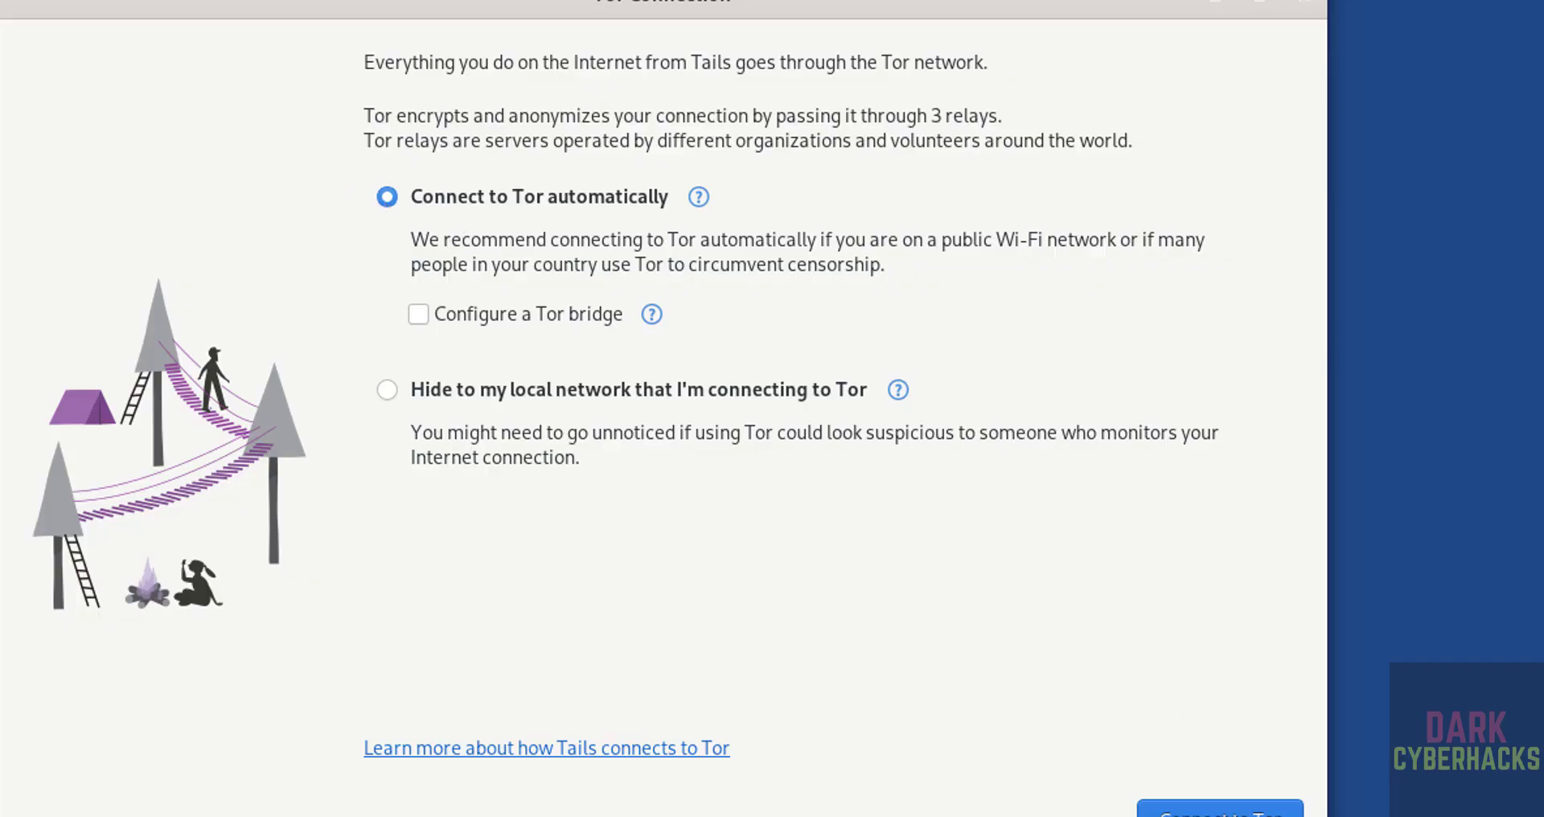
{"action": "left_click", "coordinate": [1220, 810]}
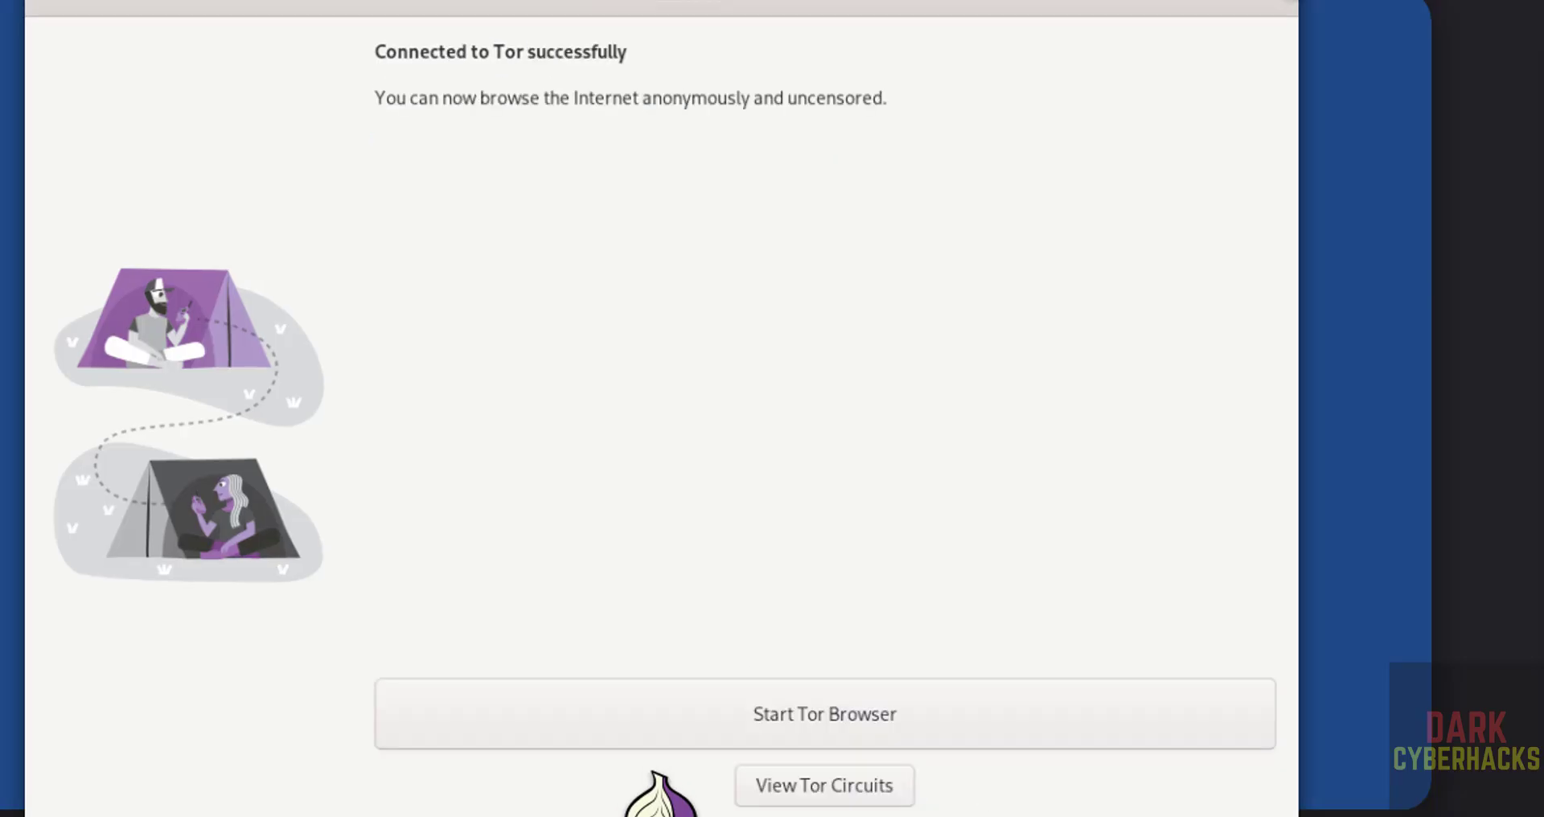
- Launch Tor Browser from the Tor Connection window and look over the open windows in the overview
{"action": "left_click", "coordinate": [1132, 816]}
{"action": "left_click", "coordinate": [941, 596]}
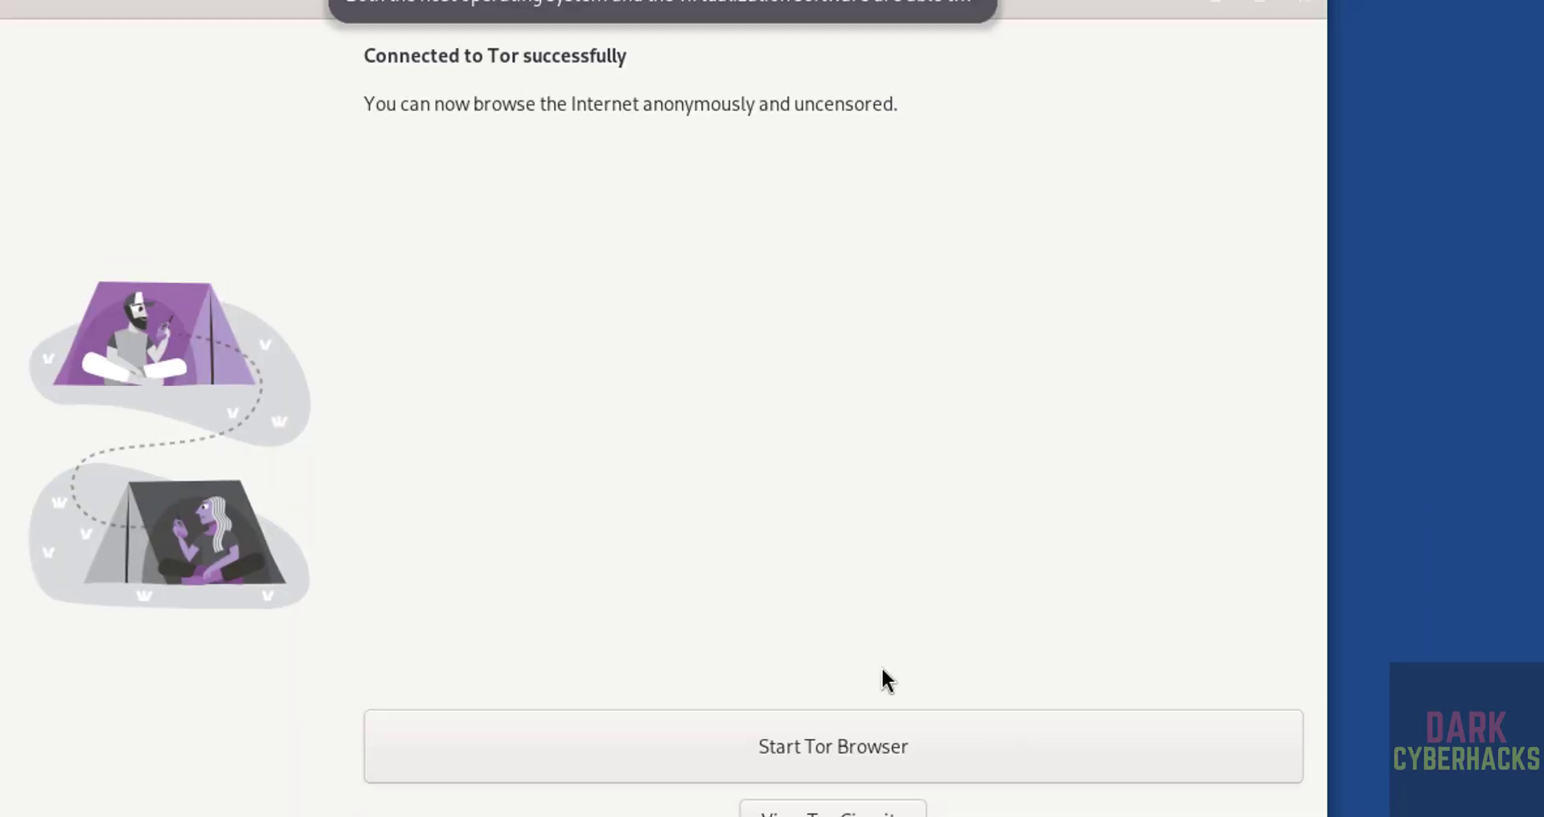
{"action": "left_click", "coordinate": [748, 762]}
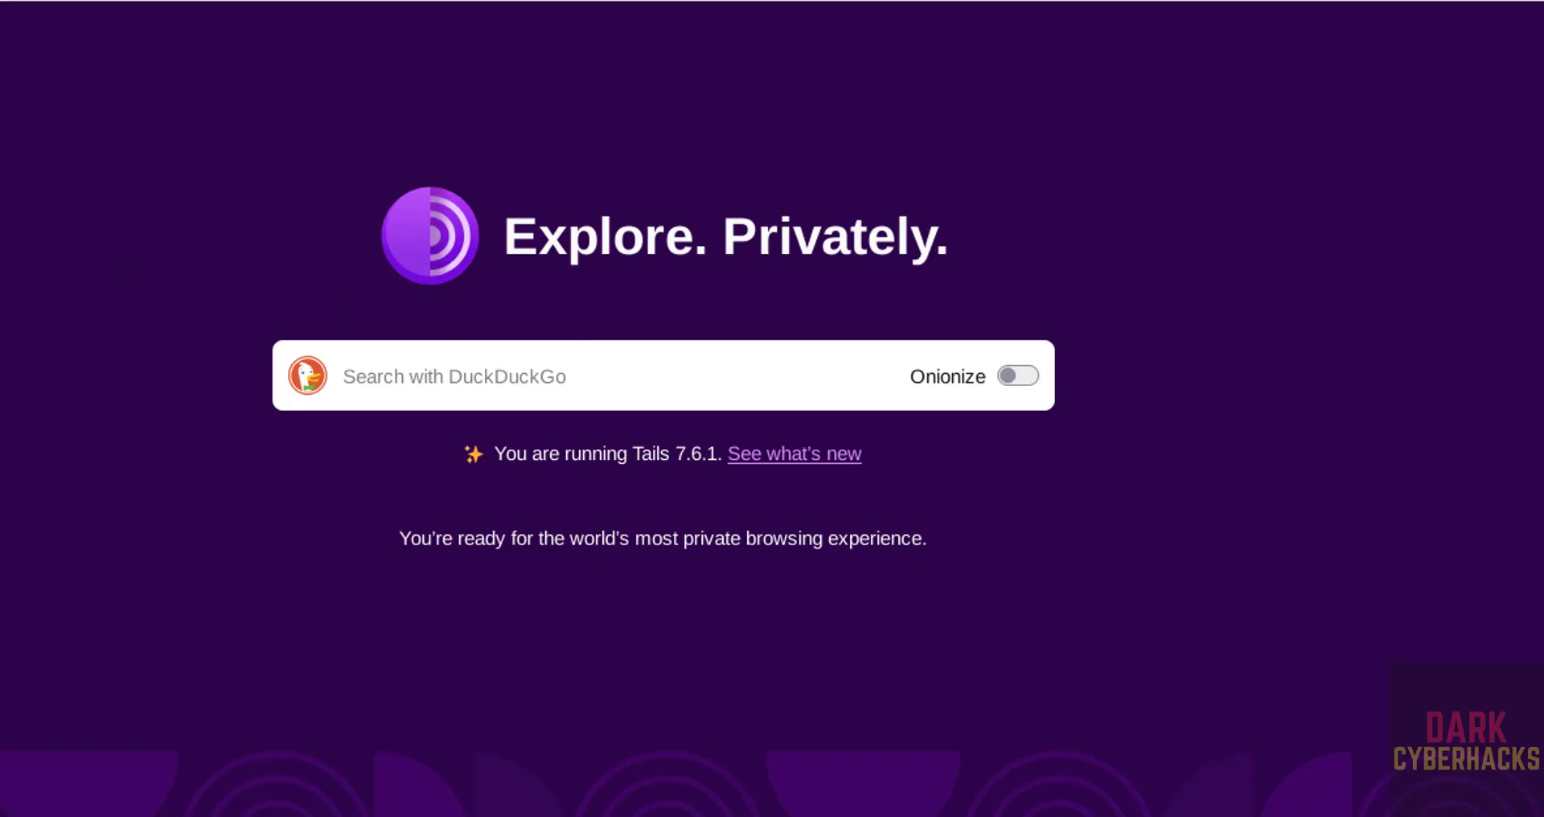
{"action": "key", "text": "super"}
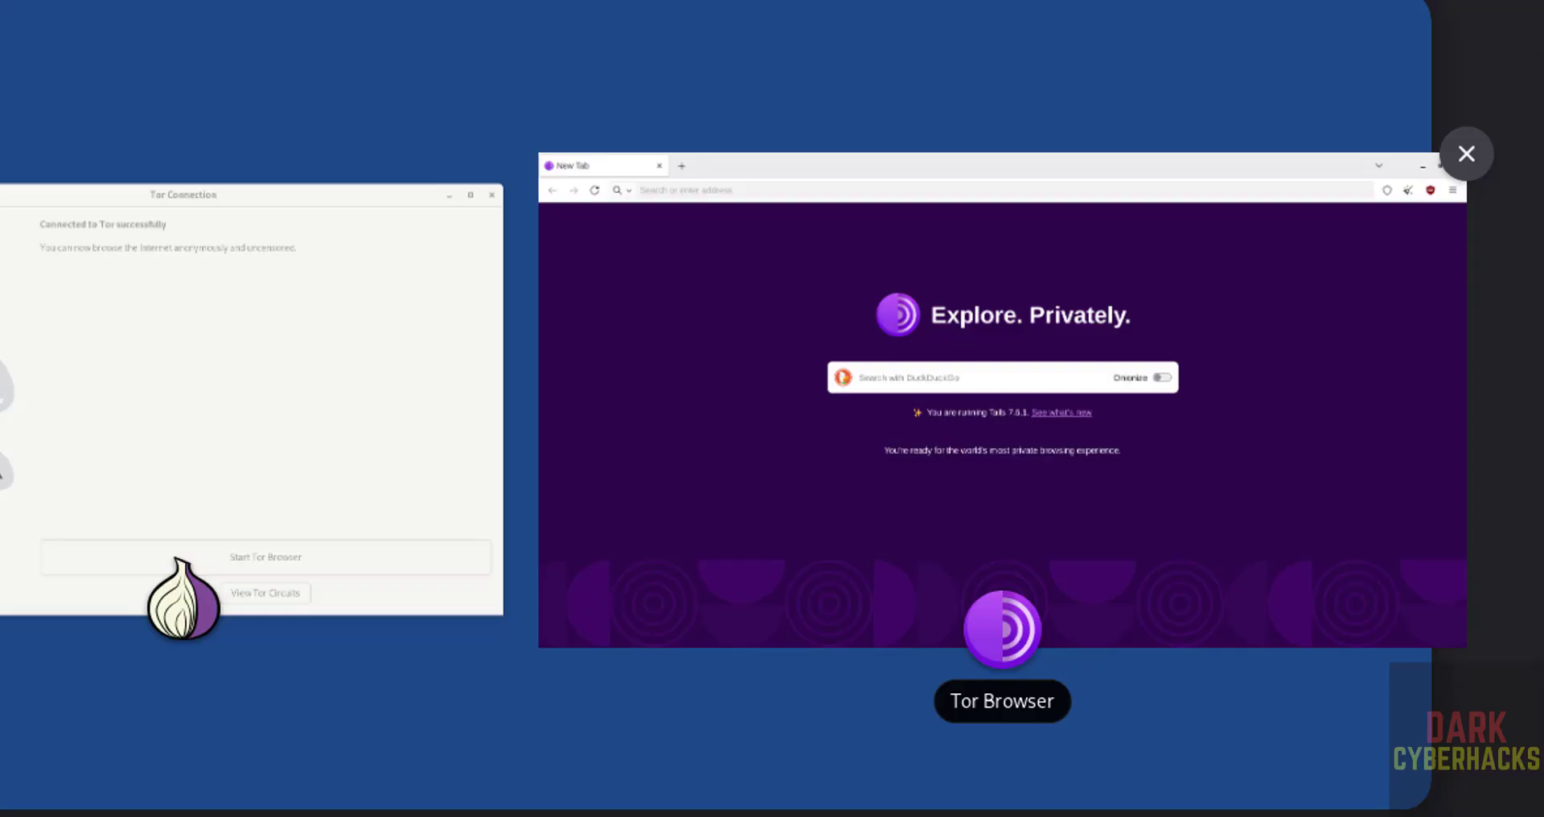
{"action": "key", "text": "super"}
{"action": "key", "text": "super"}
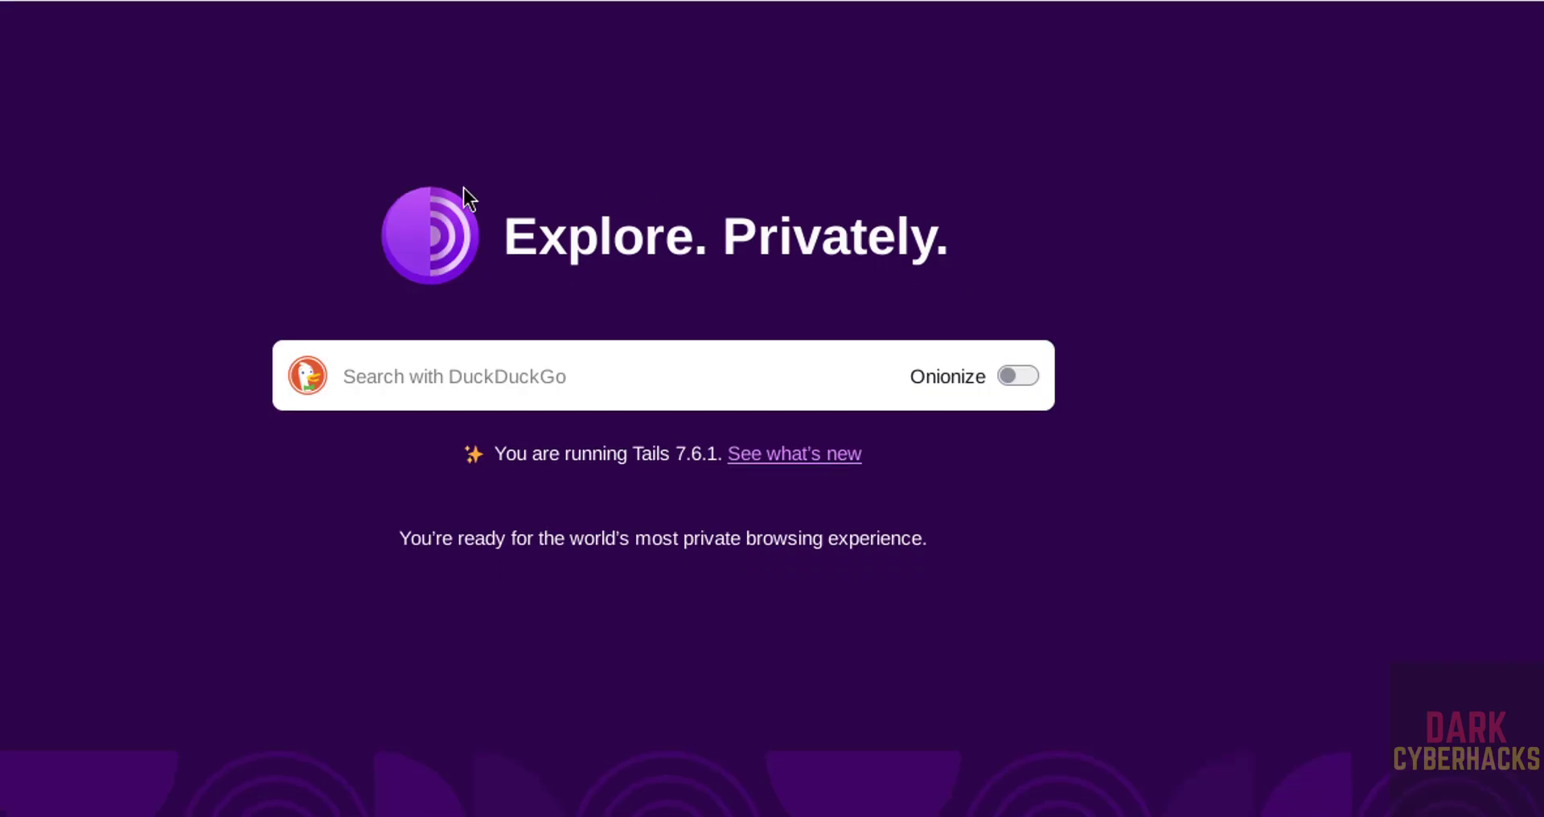
- Open a terminal and set its custom font size to 15 in the preferences
{"action": "key", "text": "ctrl+alt+t"}
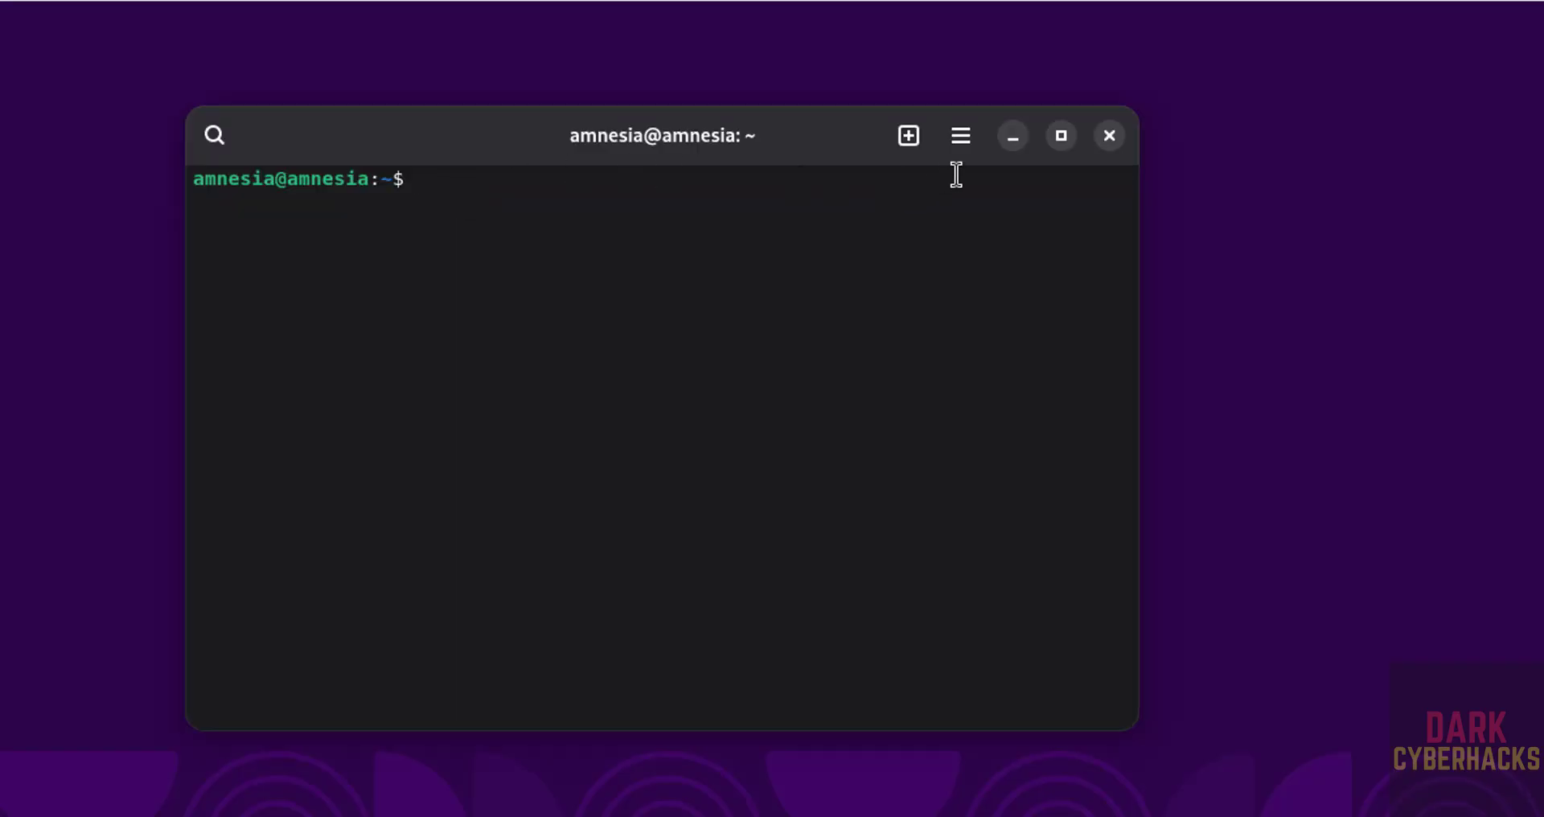
{"action": "left_click", "coordinate": [961, 135]}
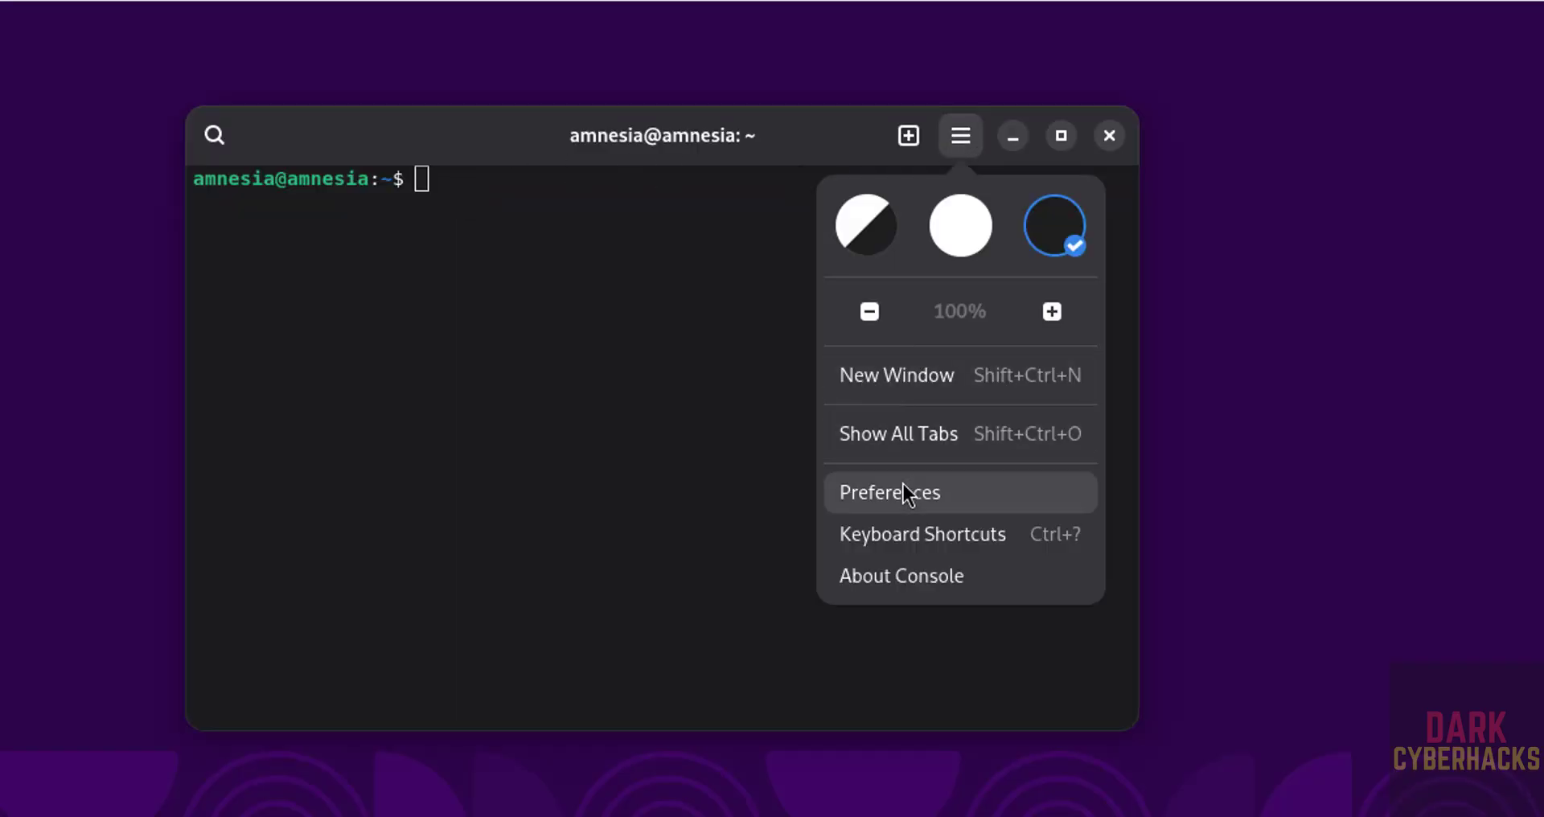
{"action": "left_click", "coordinate": [904, 486]}
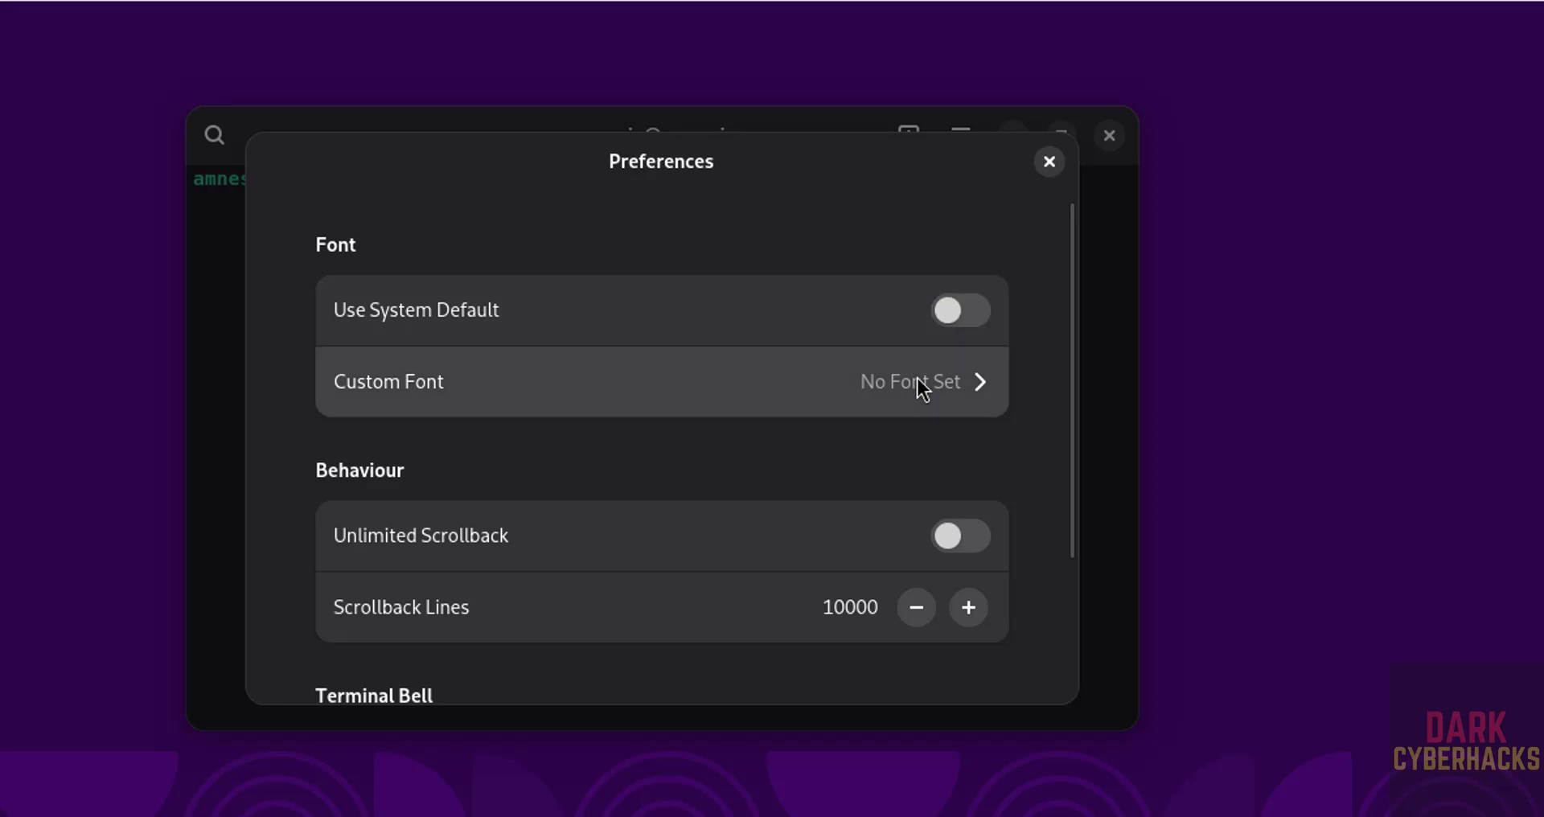
{"action": "left_click", "coordinate": [916, 378]}
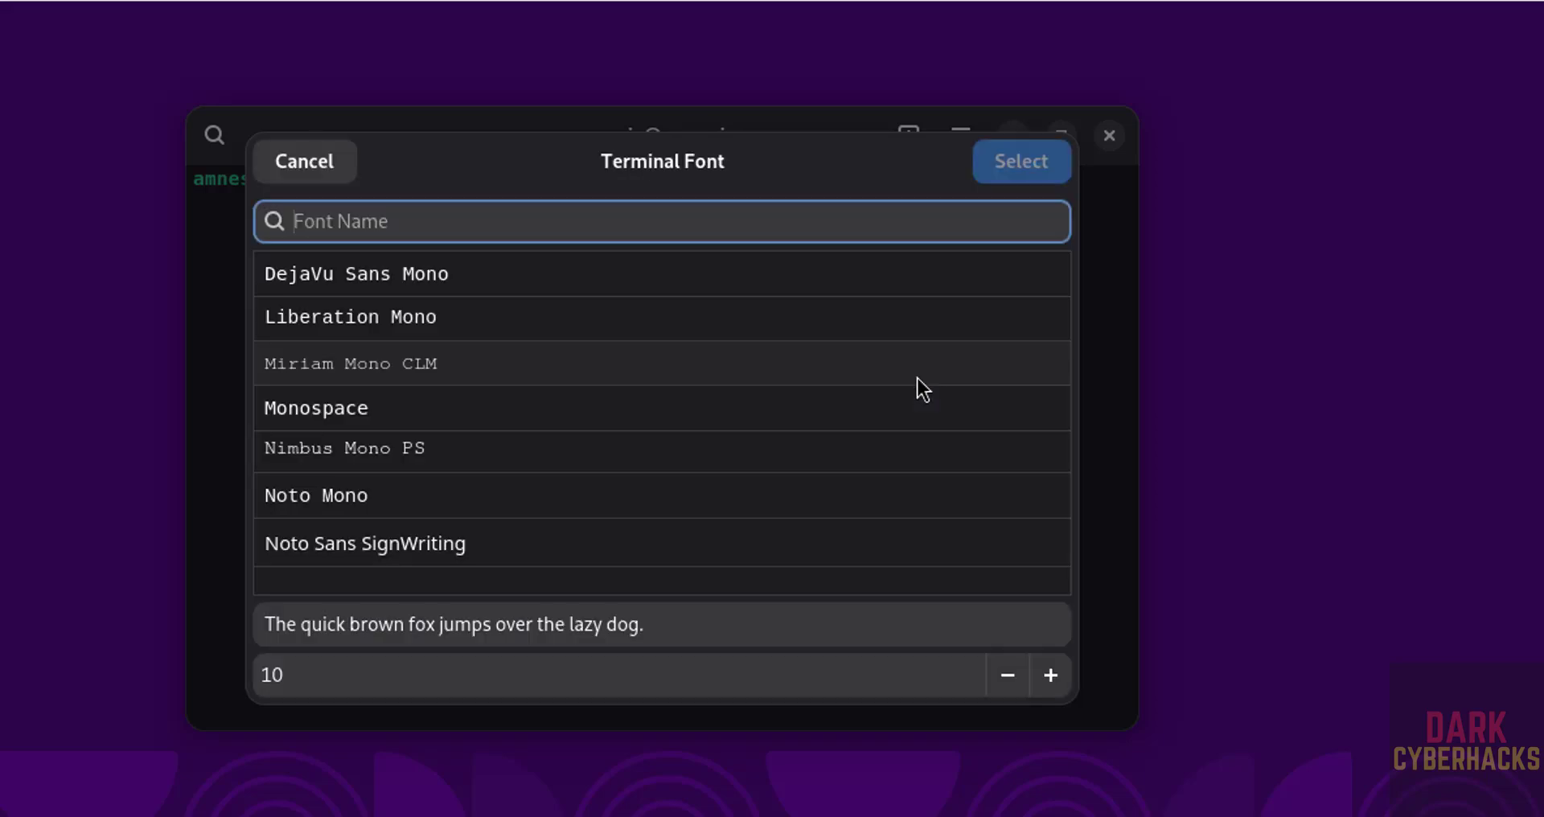
{"action": "triple_click", "coordinate": [1055, 682]}
{"action": "left_click", "coordinate": [1055, 682]}
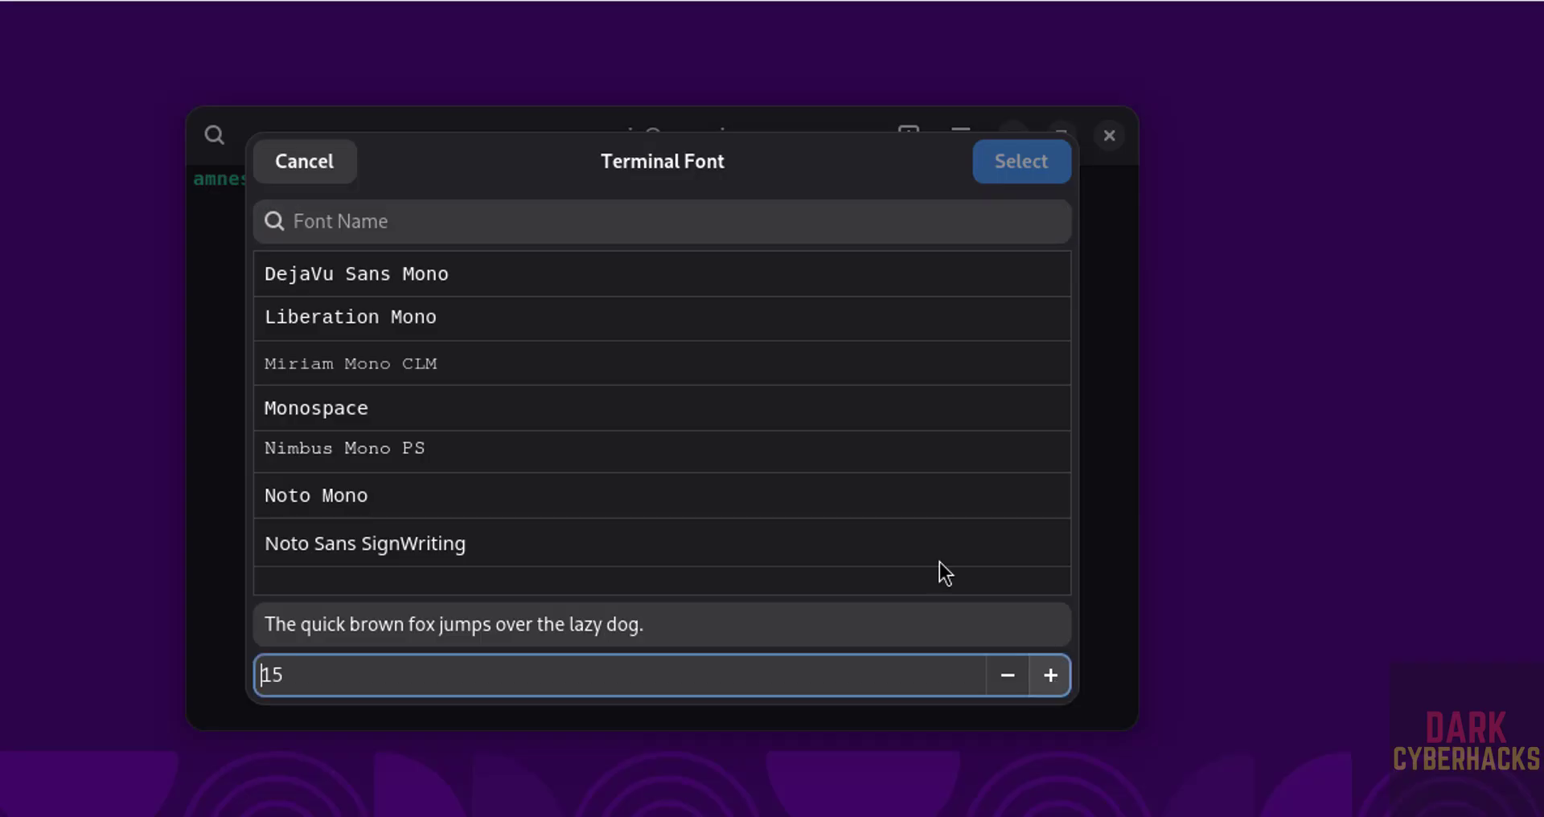
- Filter the fonts by "mono", apply Monospace as the terminal's custom font and close the preferences
{"action": "left_click", "coordinate": [491, 213]}
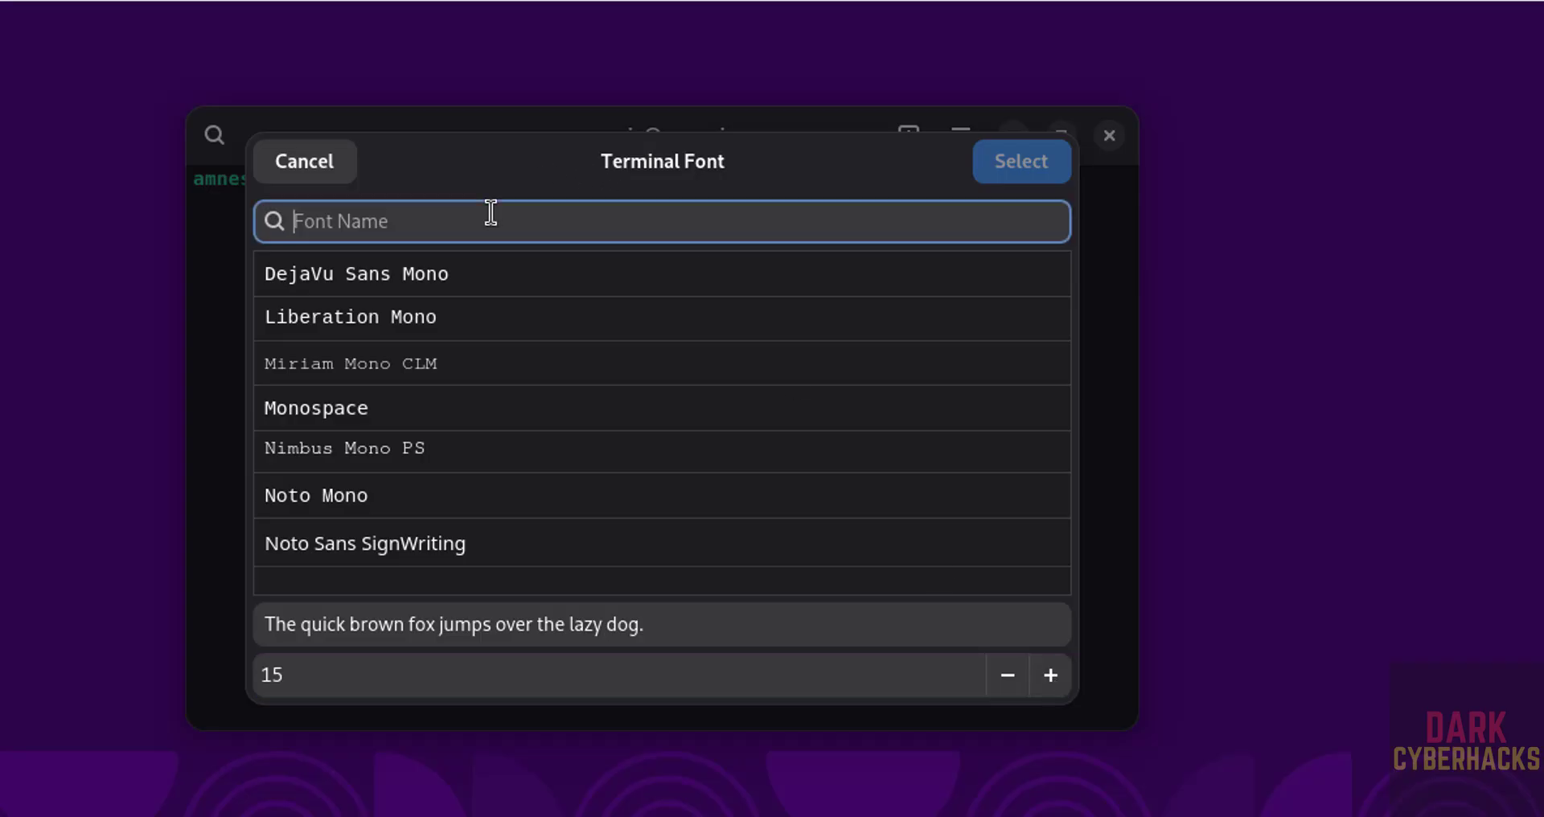
{"action": "type", "text": "mono"}
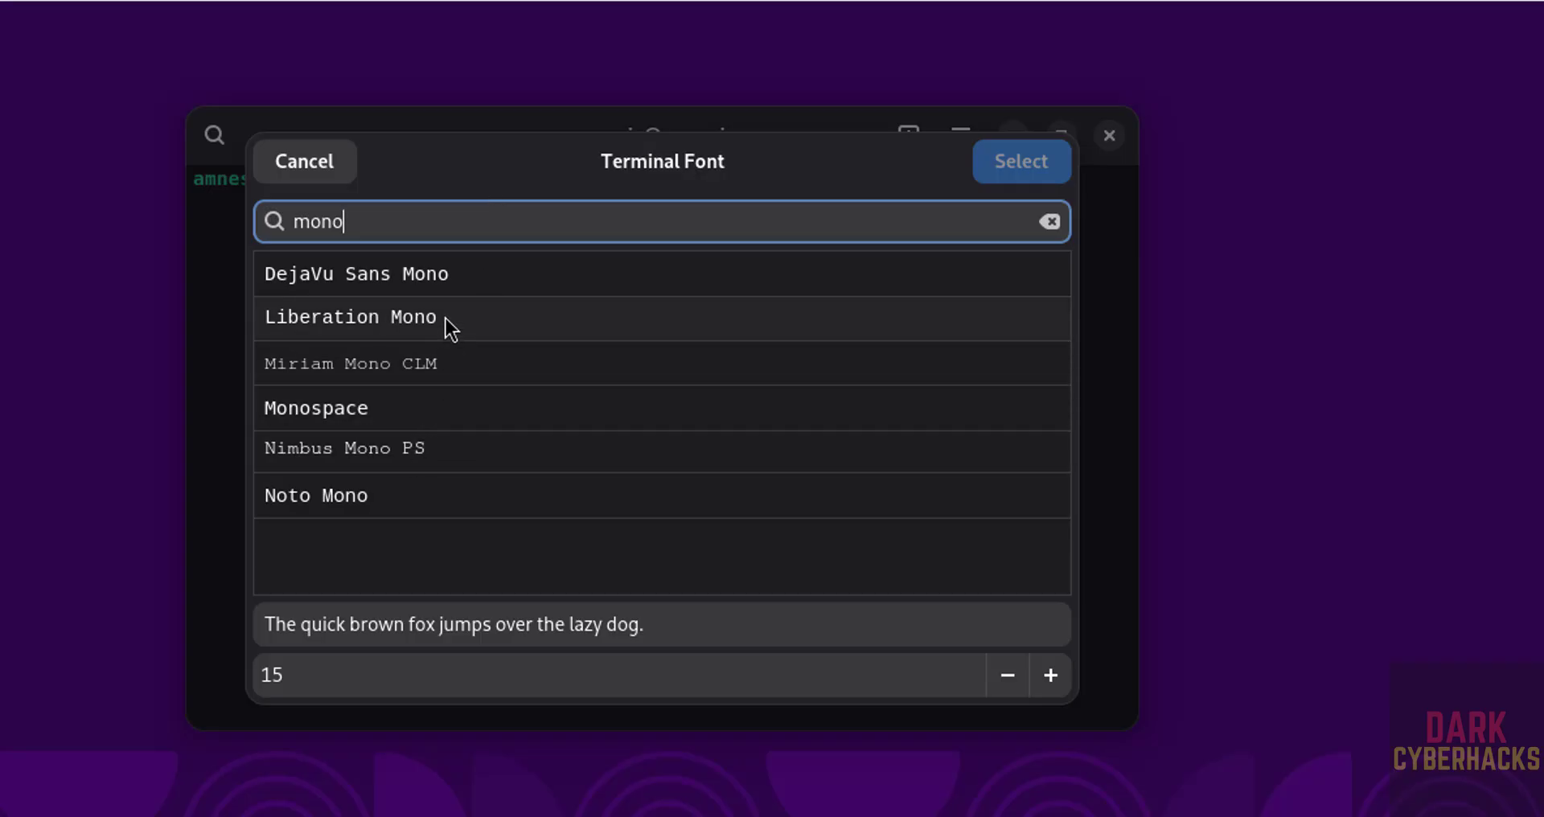
{"action": "left_click", "coordinate": [397, 418]}
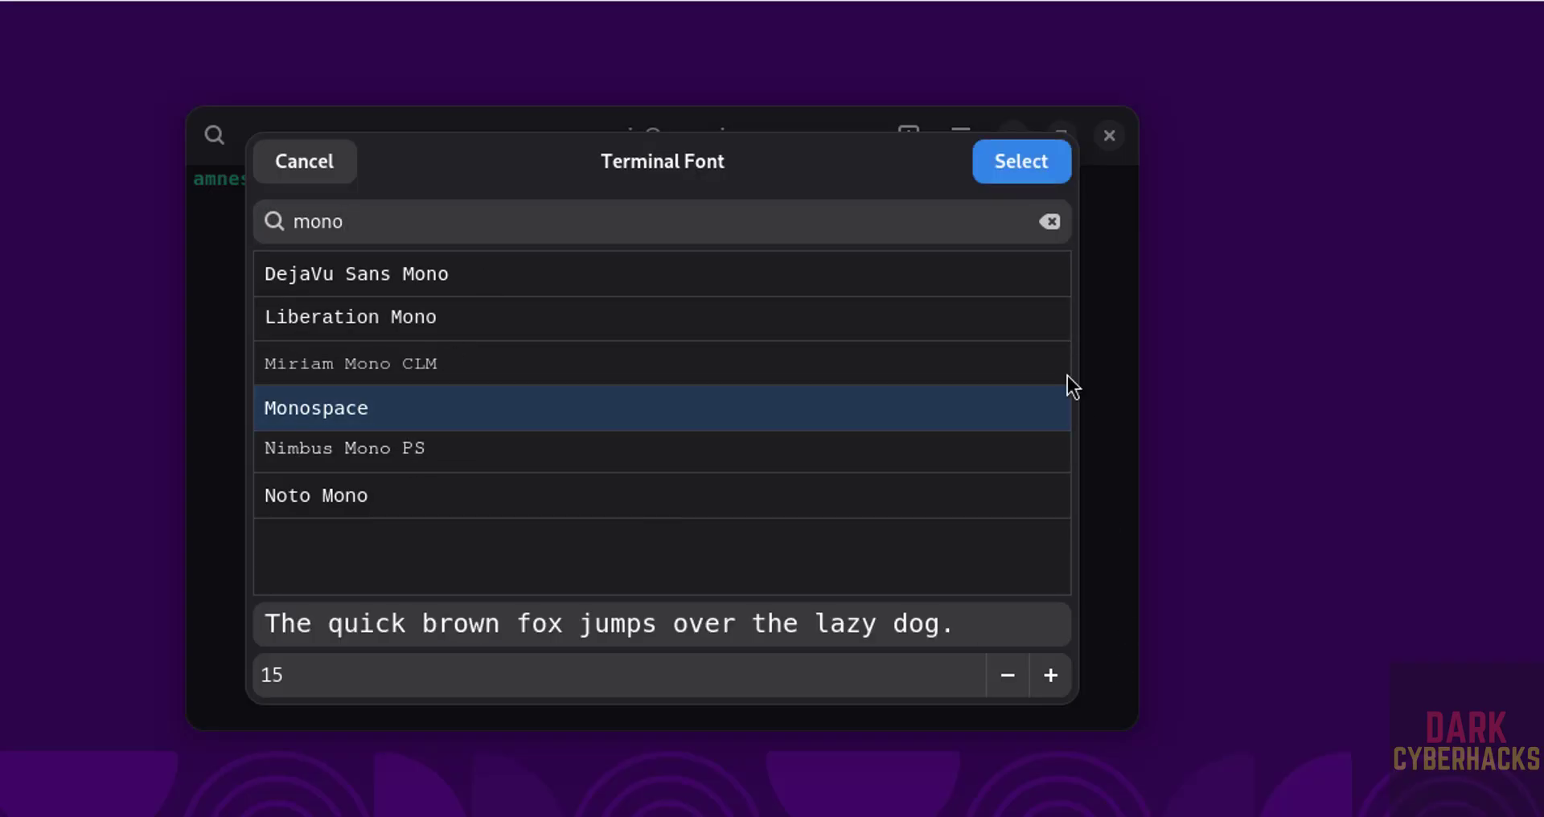
{"action": "left_click", "coordinate": [1036, 160]}
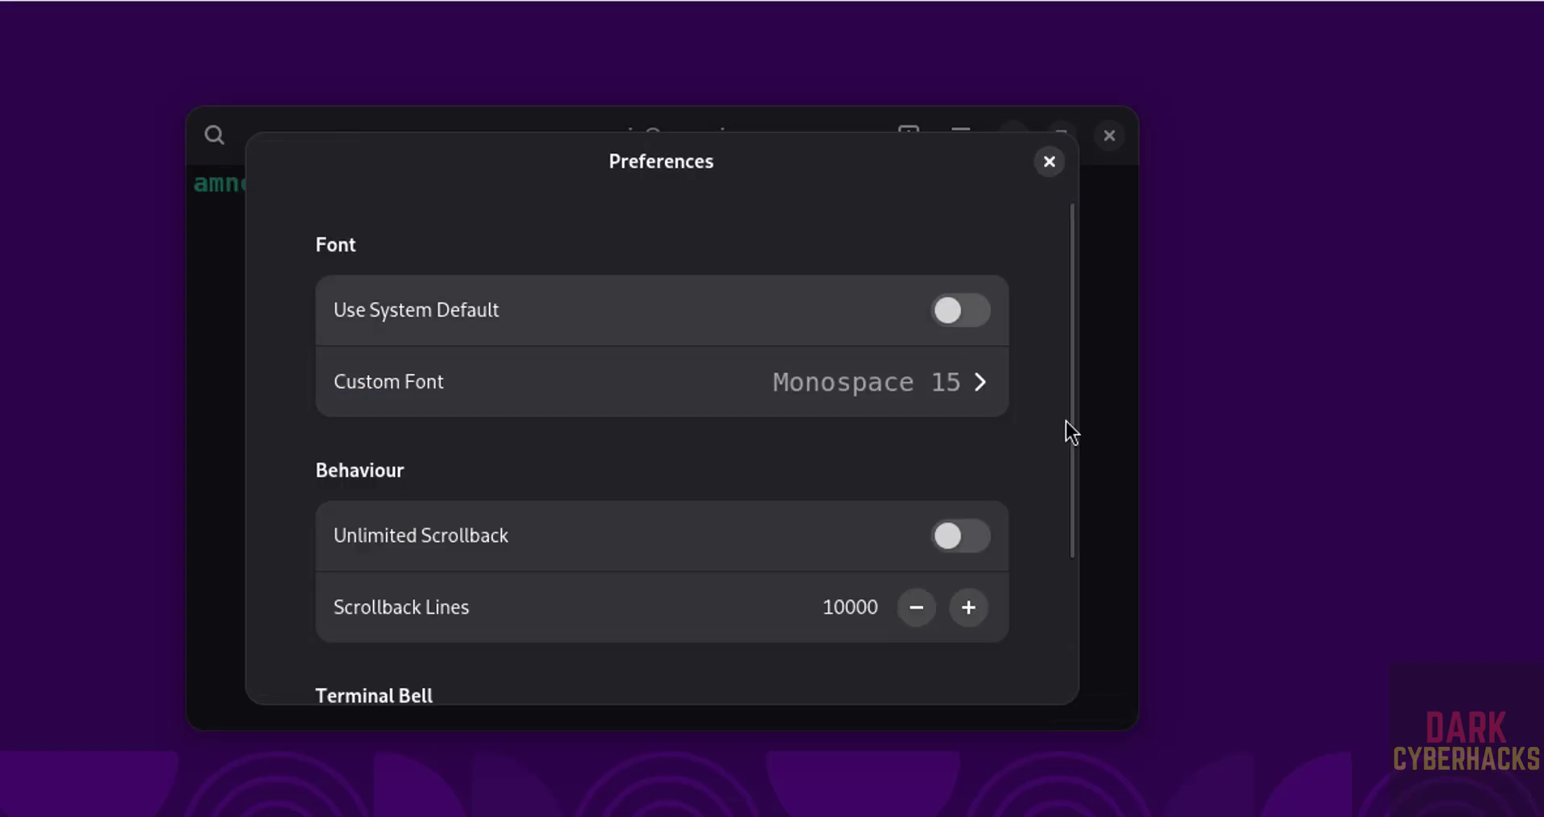
{"action": "left_click", "coordinate": [1047, 162]}
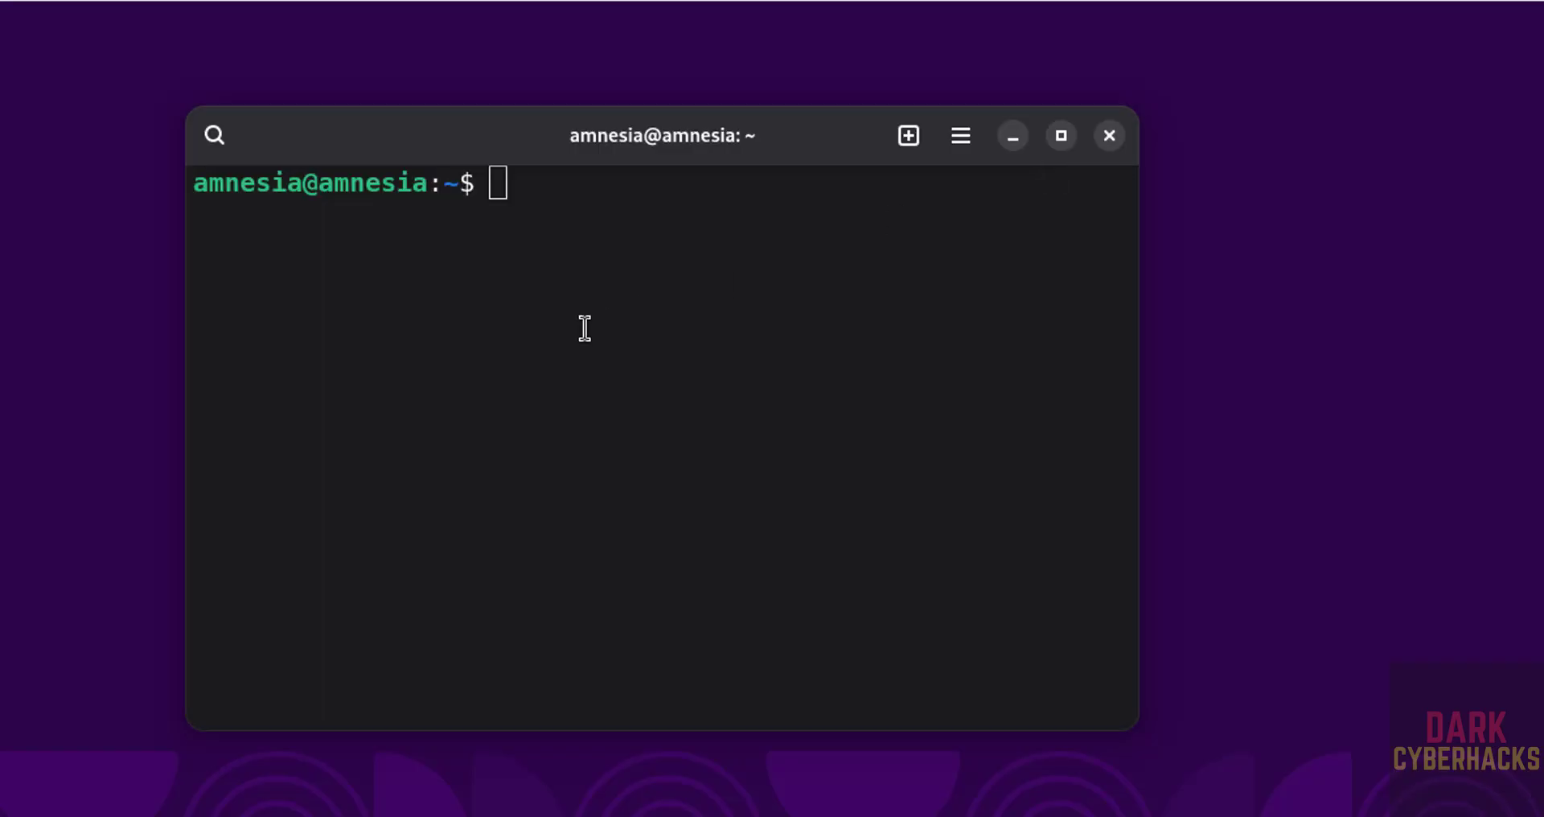
- Display the operating system release information by running more /etc/os-release in the terminal
{"action": "type", "text": "more "}
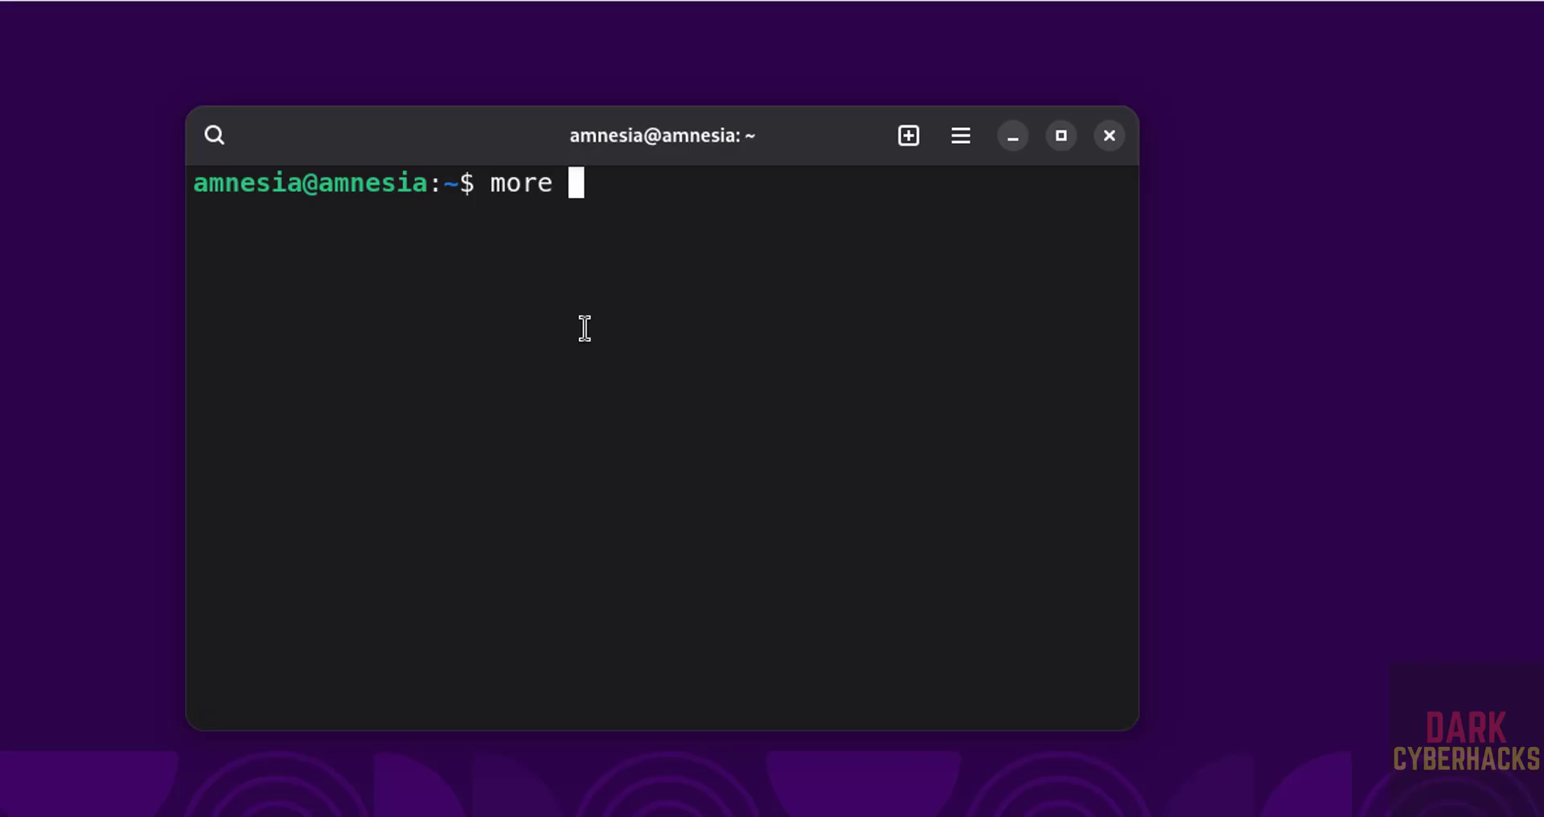
{"action": "type", "text": "/etc/os-rw"}
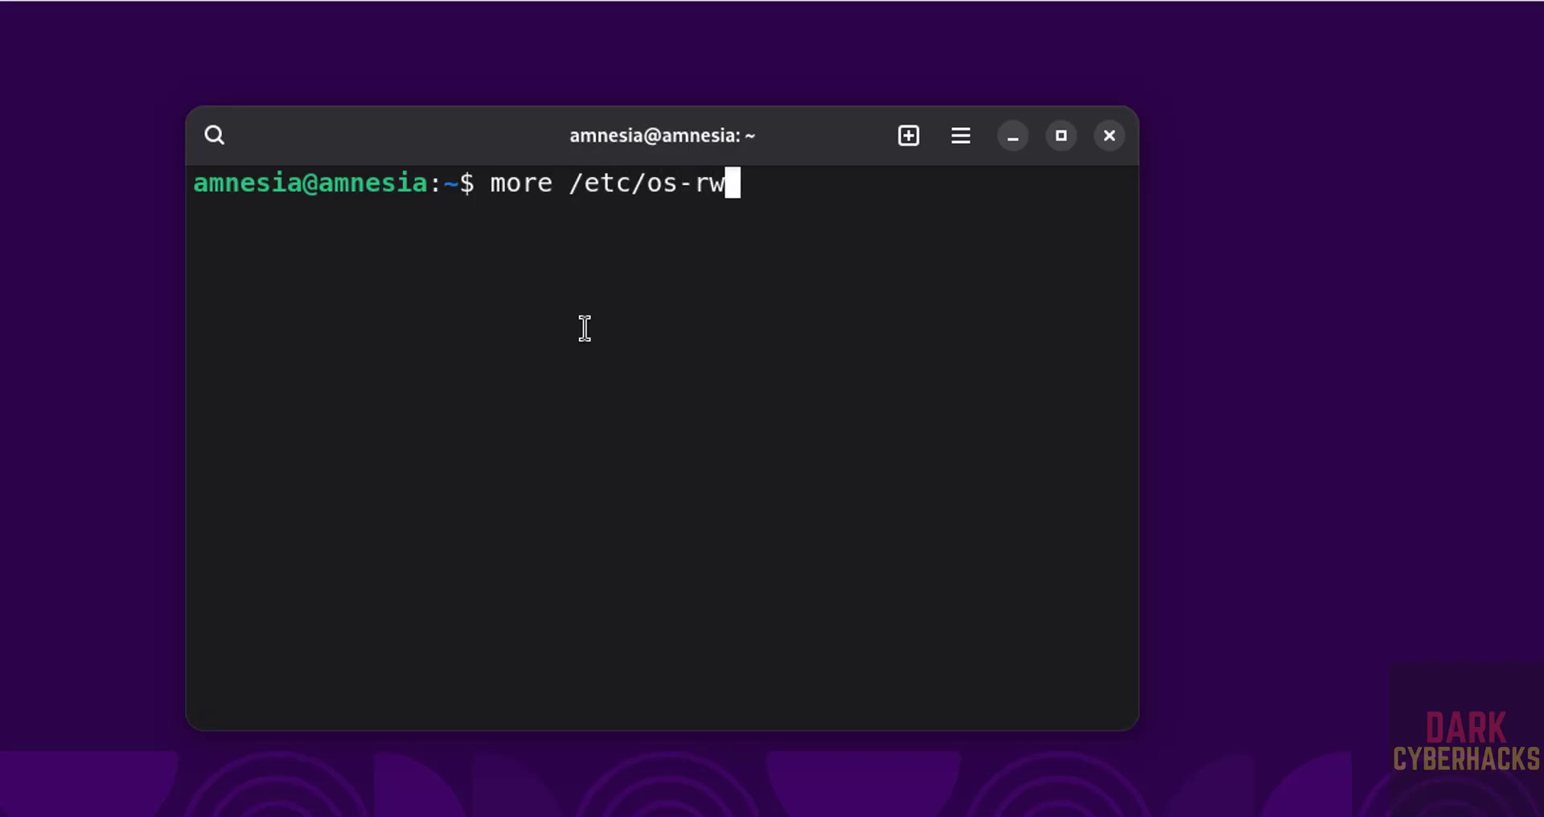
{"action": "key", "text": "BackSpace"}
{"action": "key", "text": "Tab"}
{"action": "key", "text": "Return"}
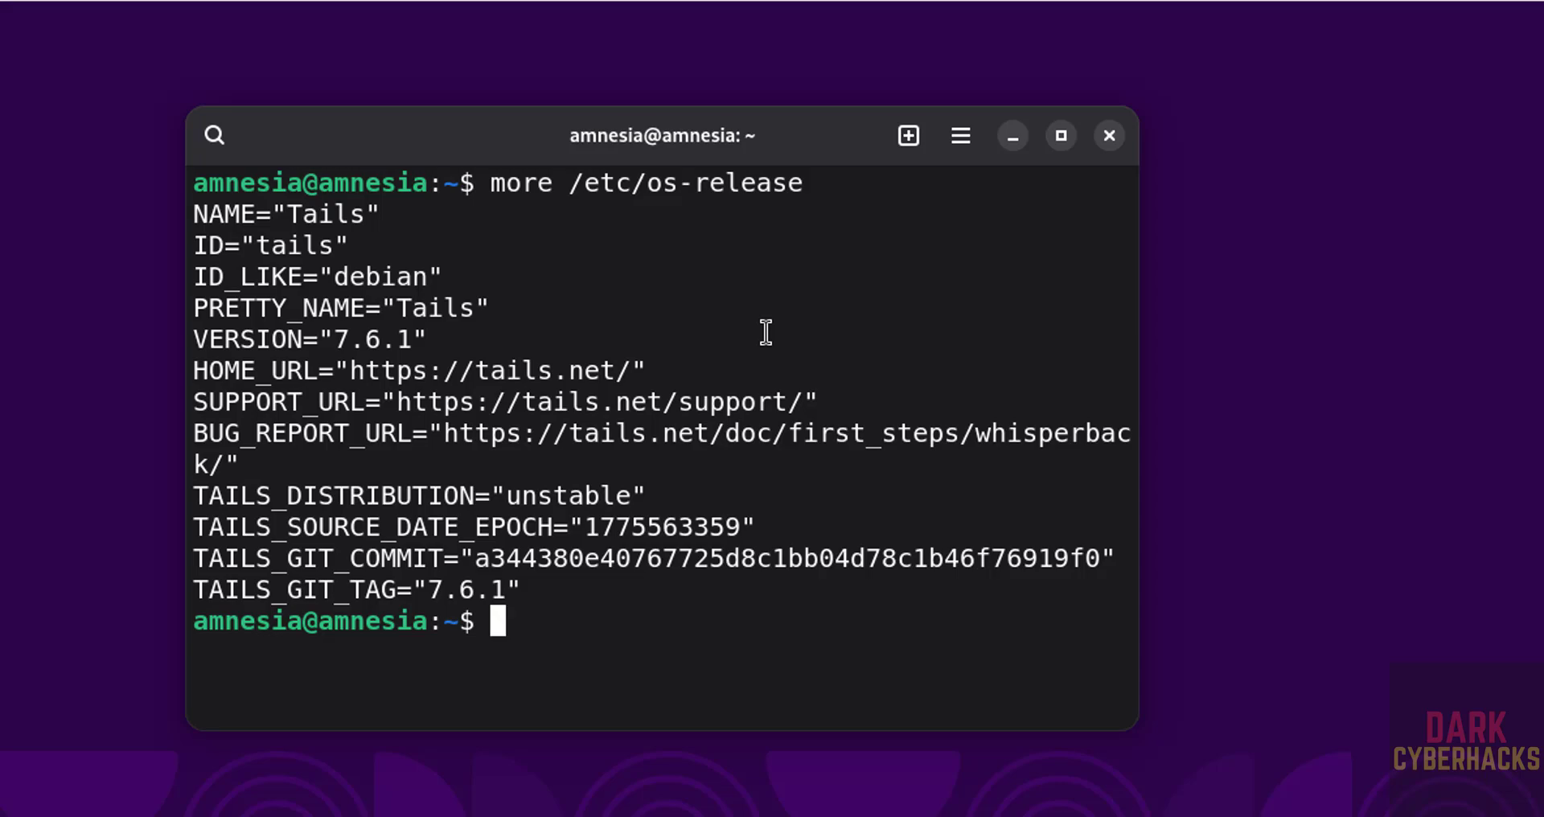
- Run sudo apt update && sudo apt upgrade and enter the administration password to authorize it
{"action": "type", "text": "sudo apt up"}
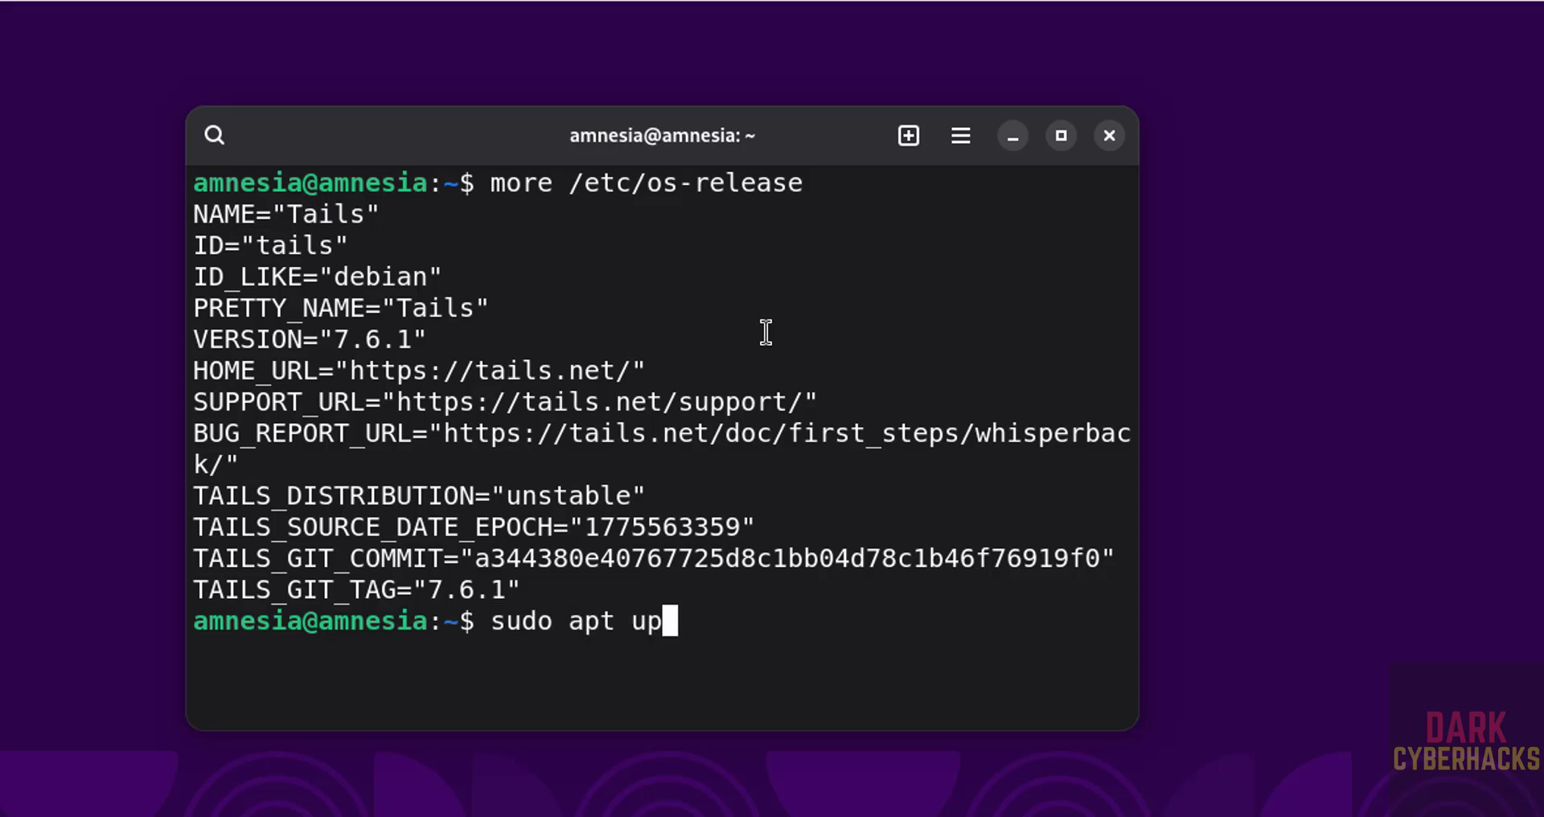
{"action": "type", "text": "date && sudo a"}
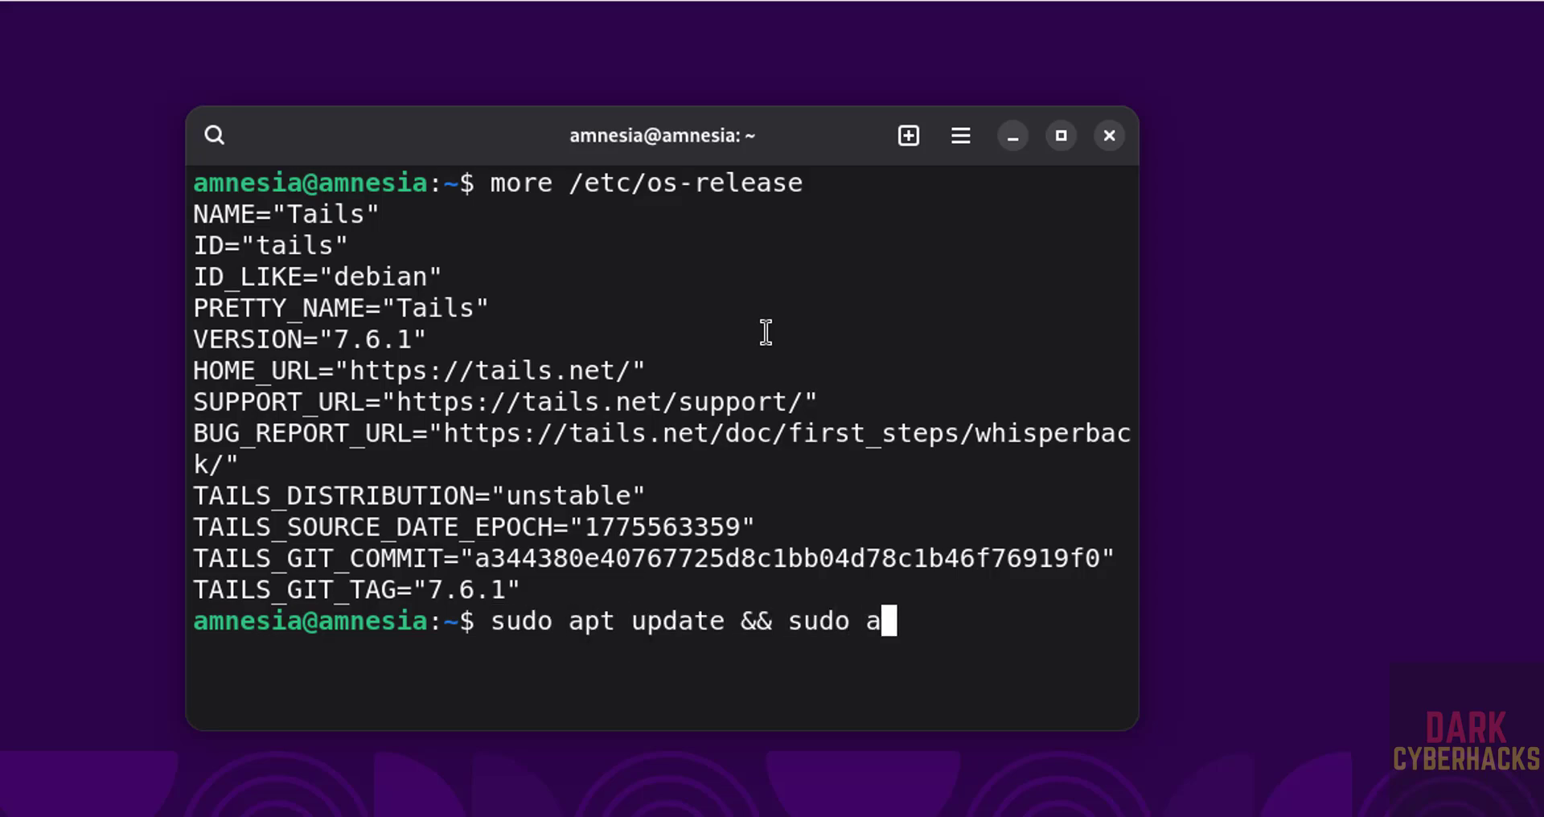
{"action": "type", "text": "pt upgrade"}
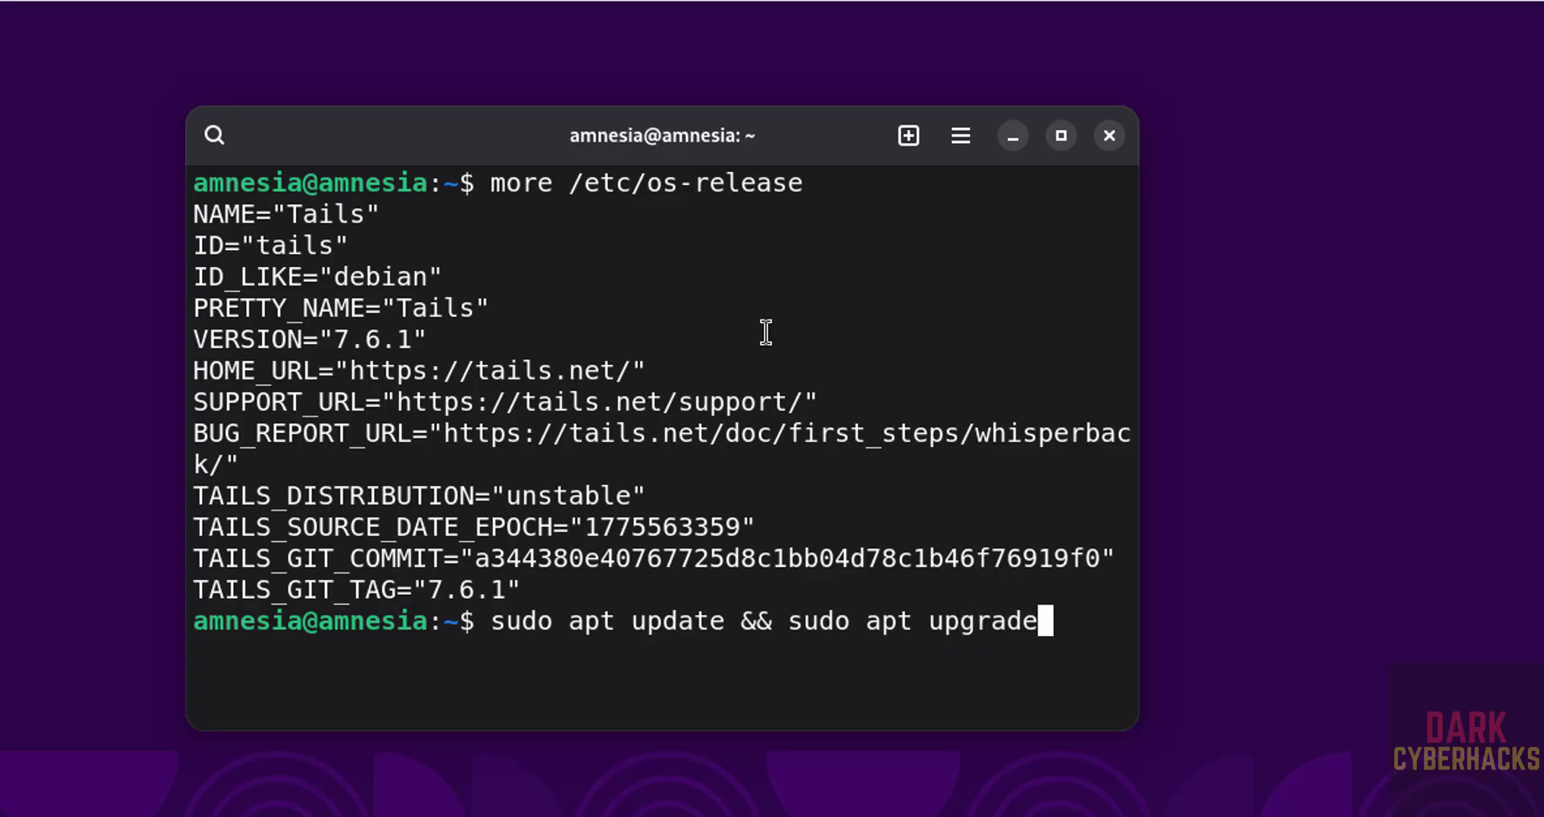
{"action": "key", "text": "Return"}
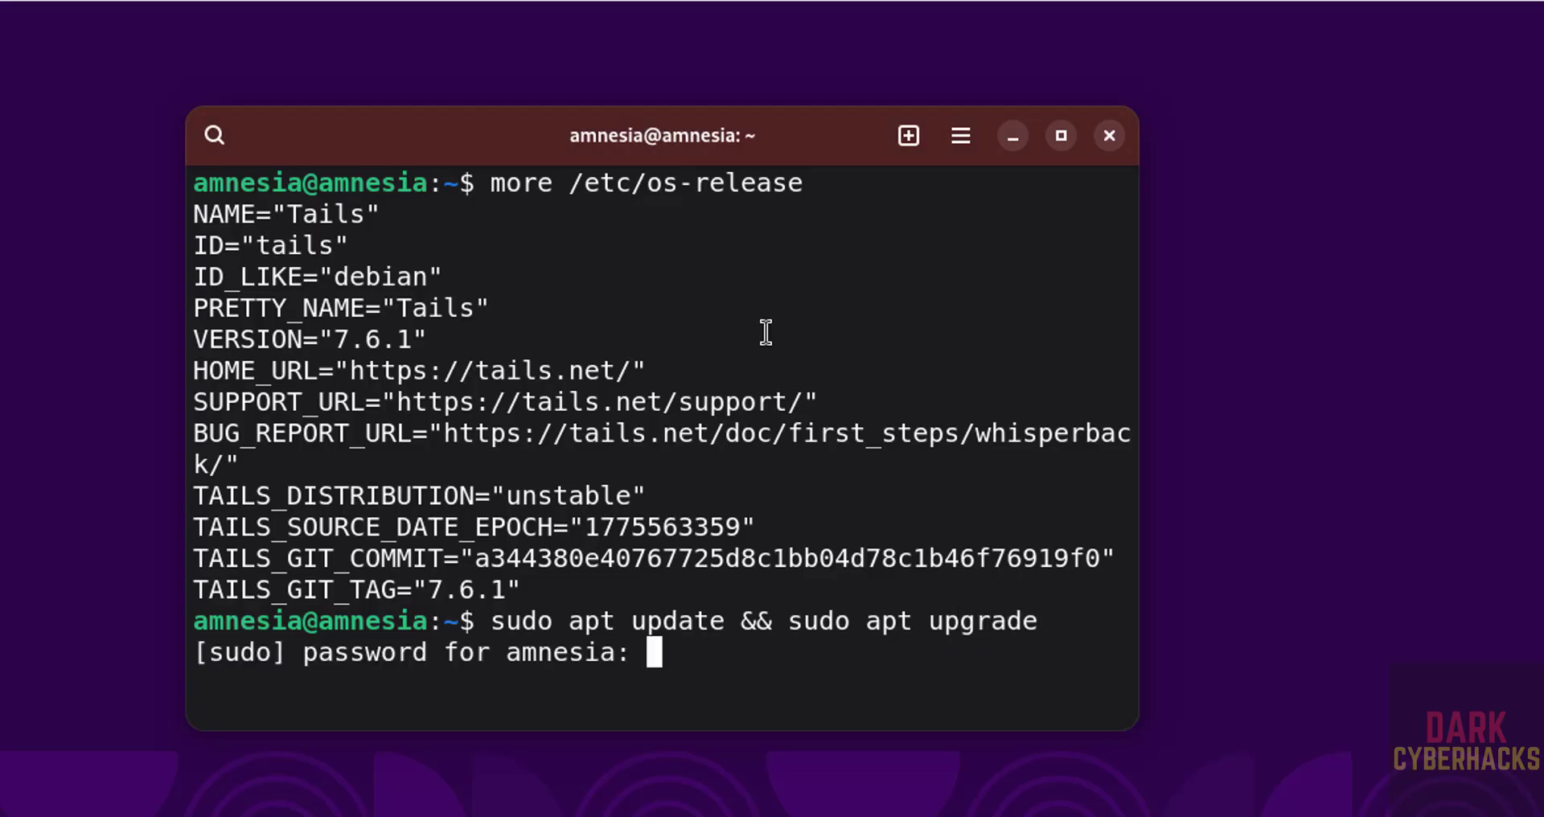
{"action": "type", "text": "********"}
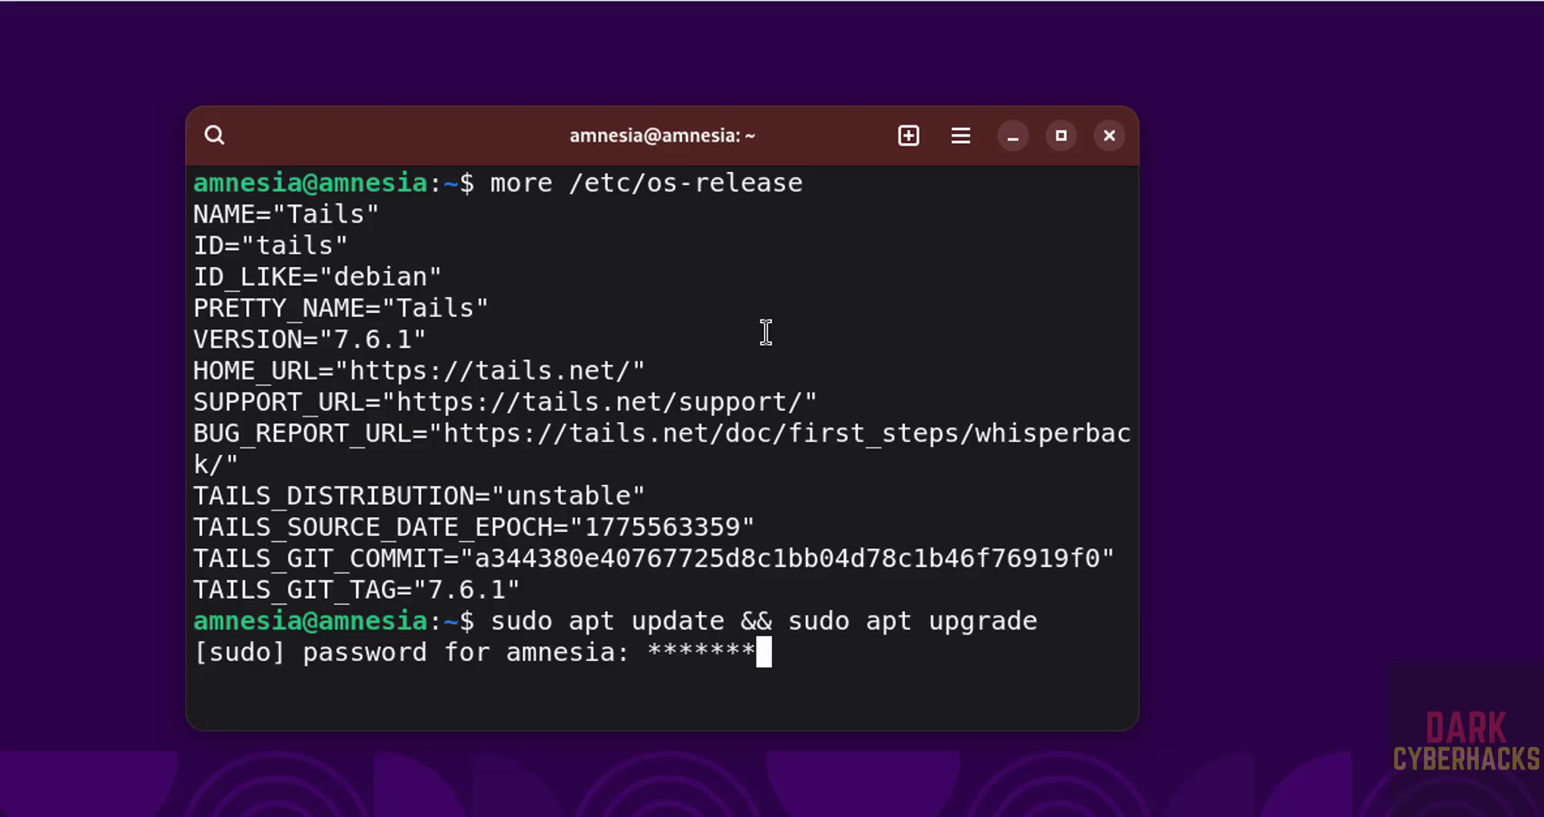
{"action": "key", "text": "Return"}
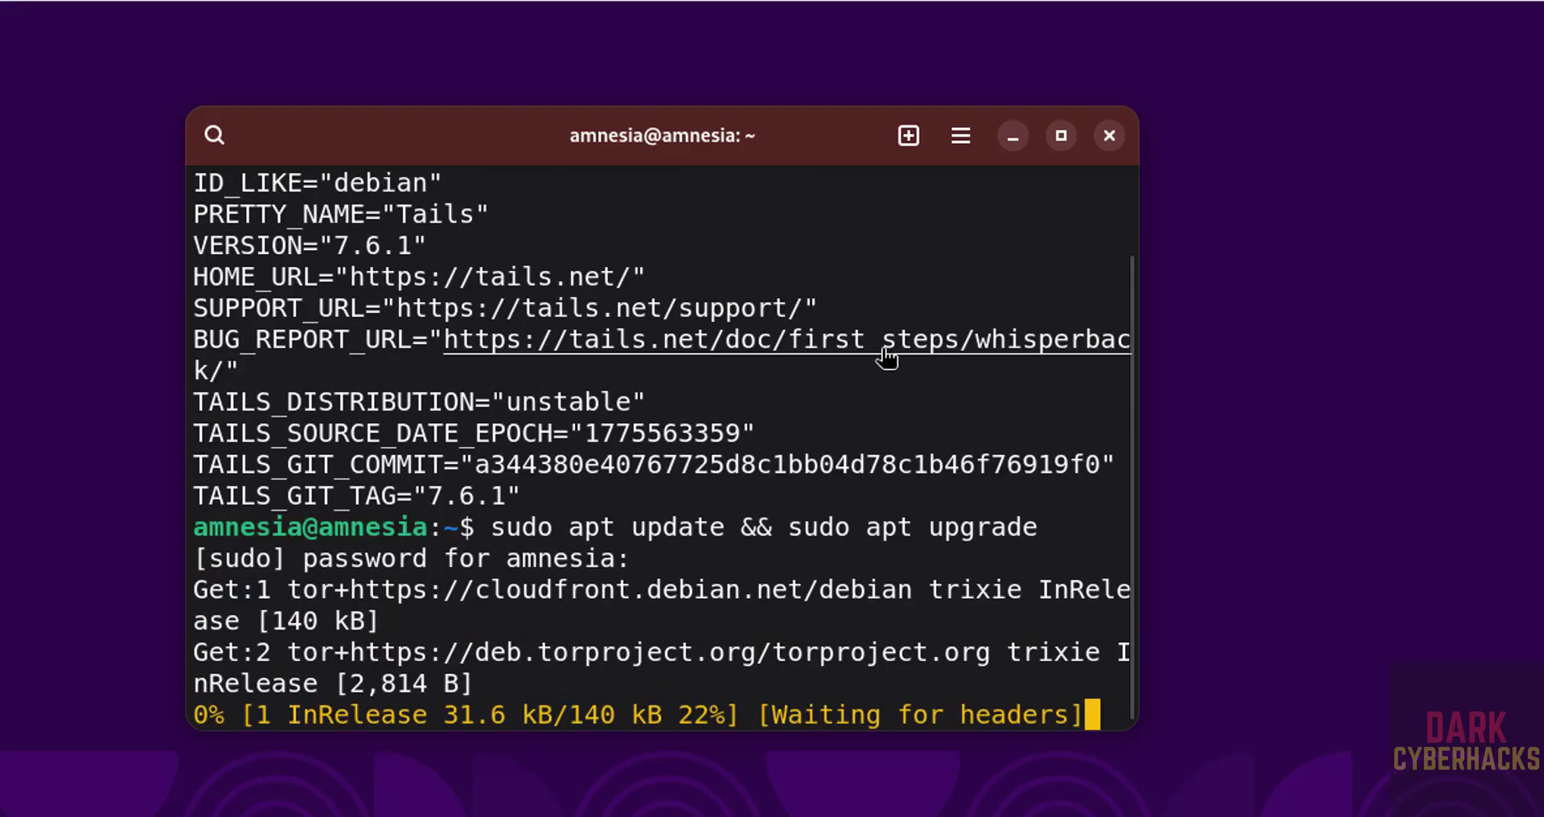